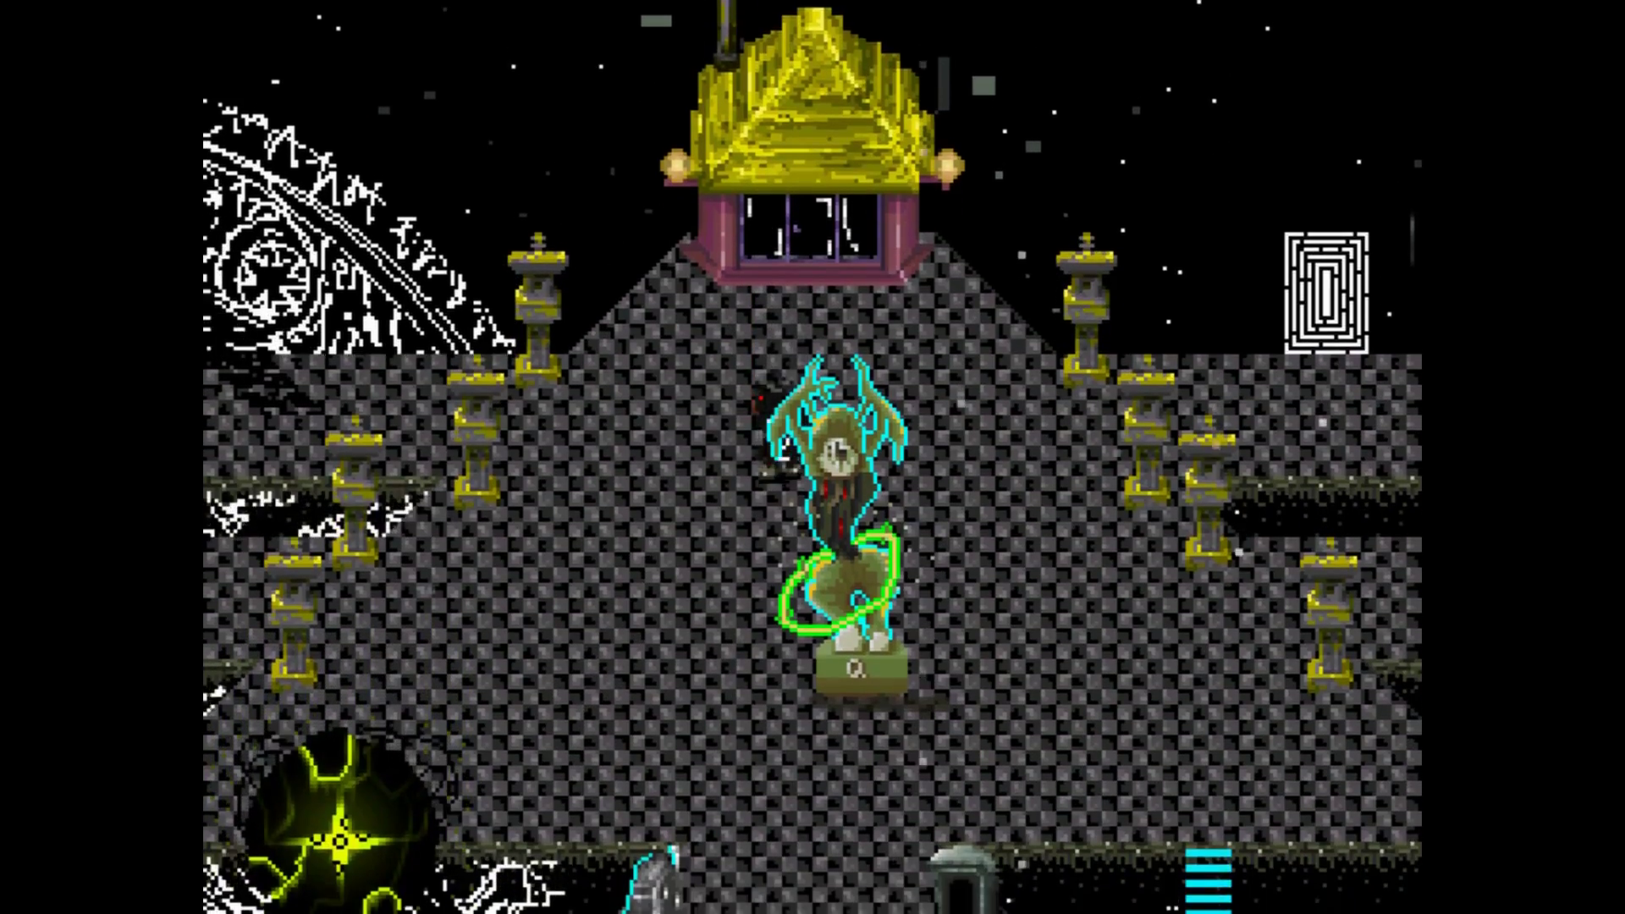
pyautogui.press('Down')
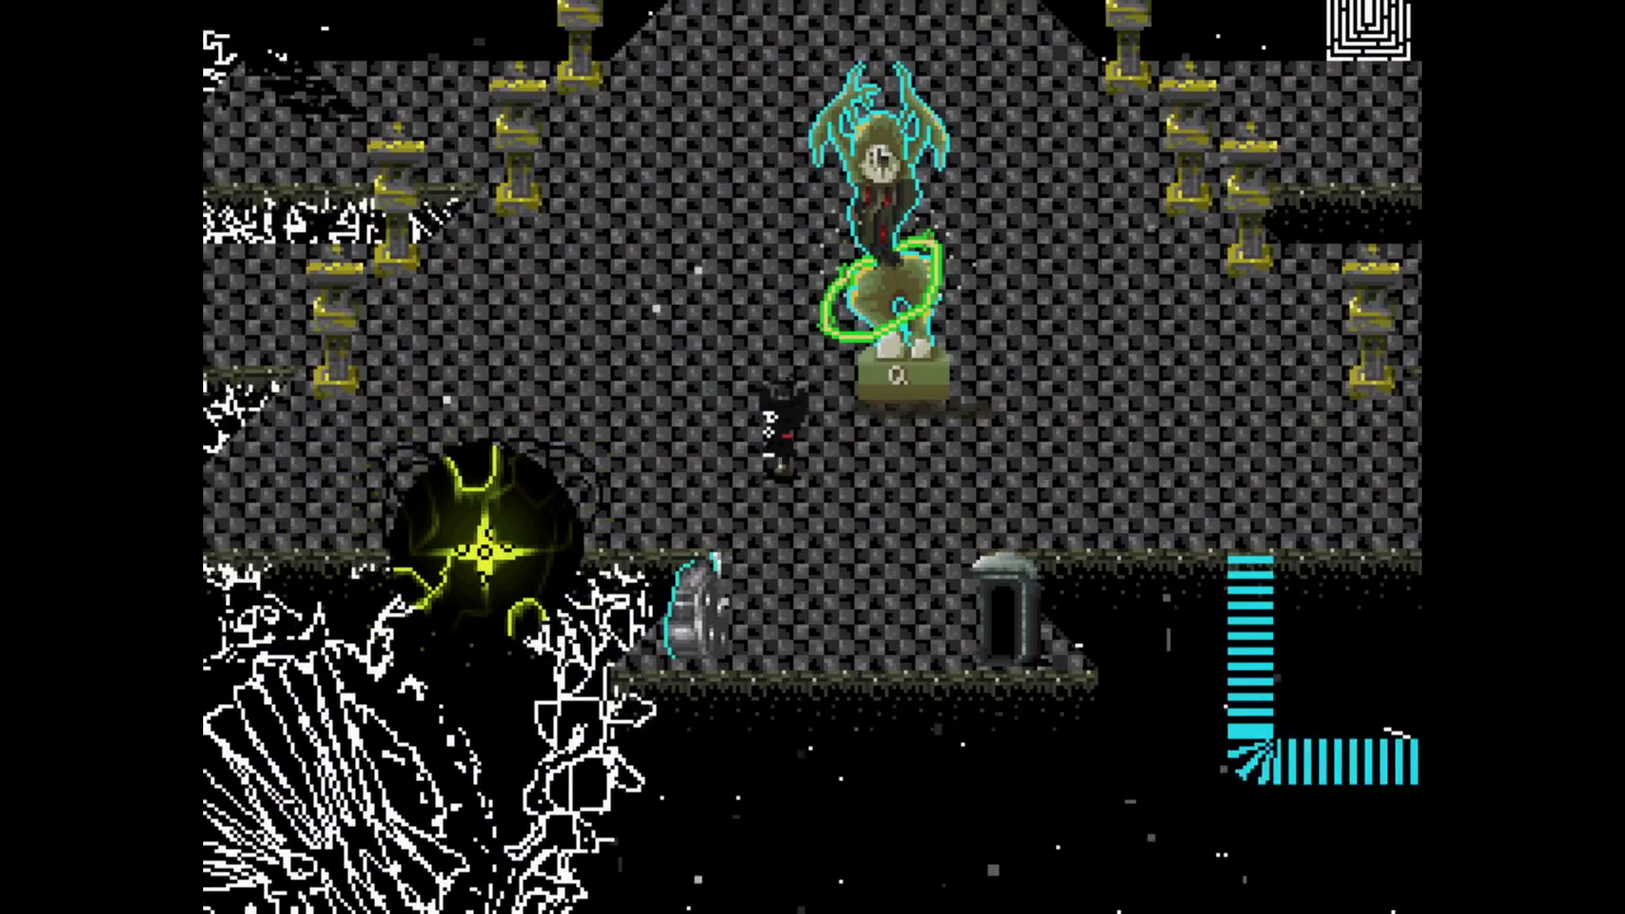
# Walk the character from the shrine door to stand right of the statue near the cat statue
pyautogui.press('Left')
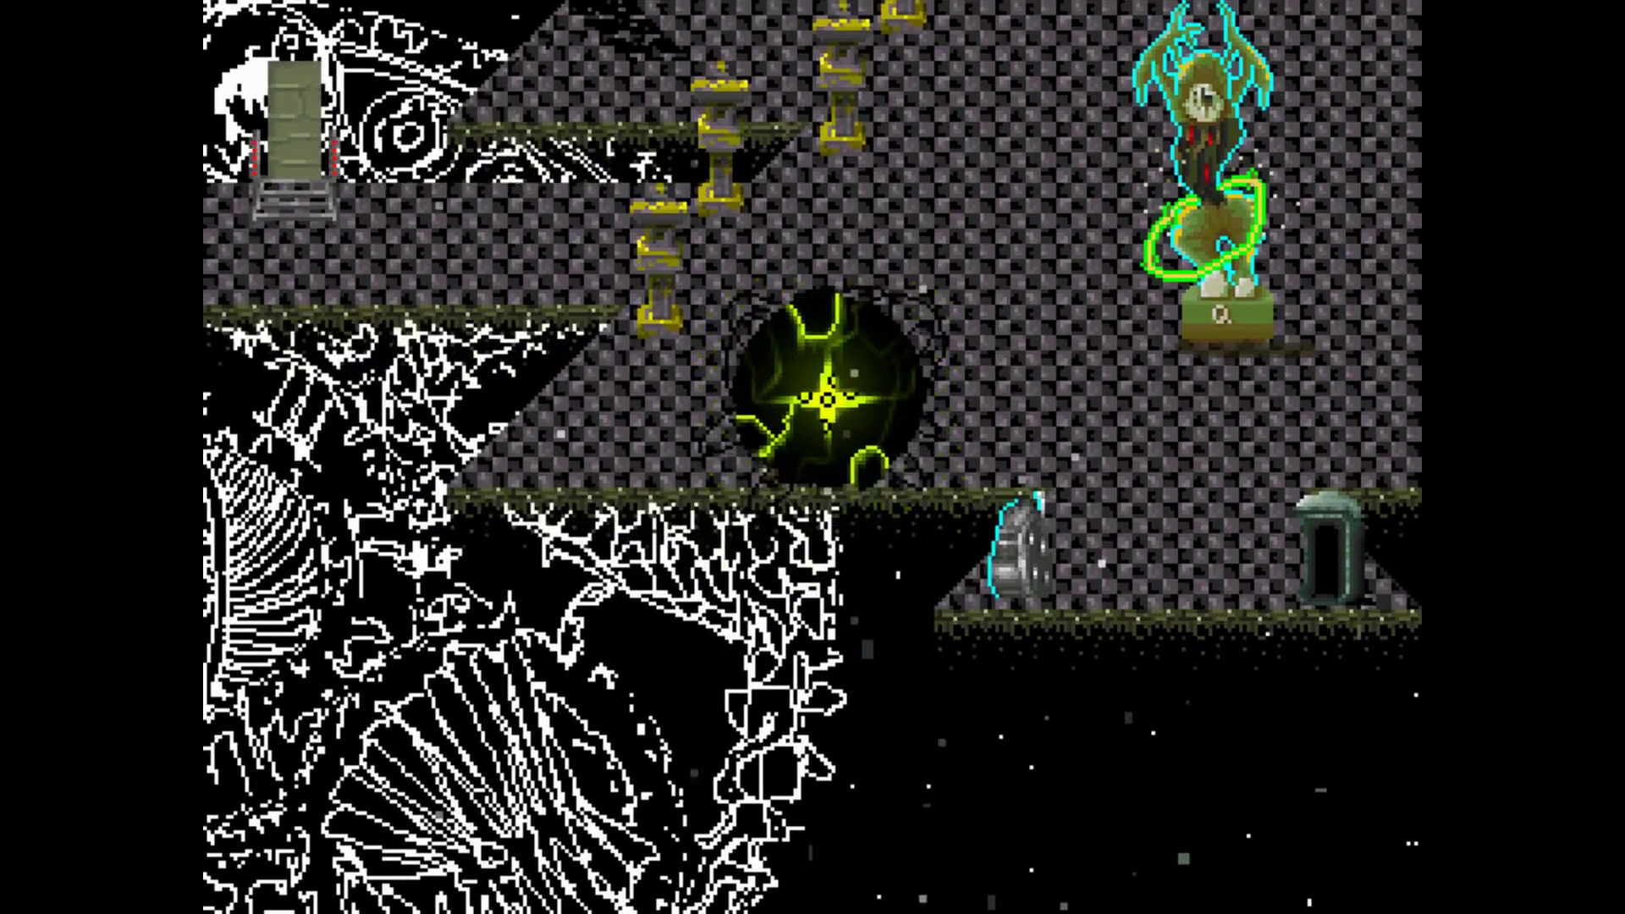
pyautogui.press('Right')
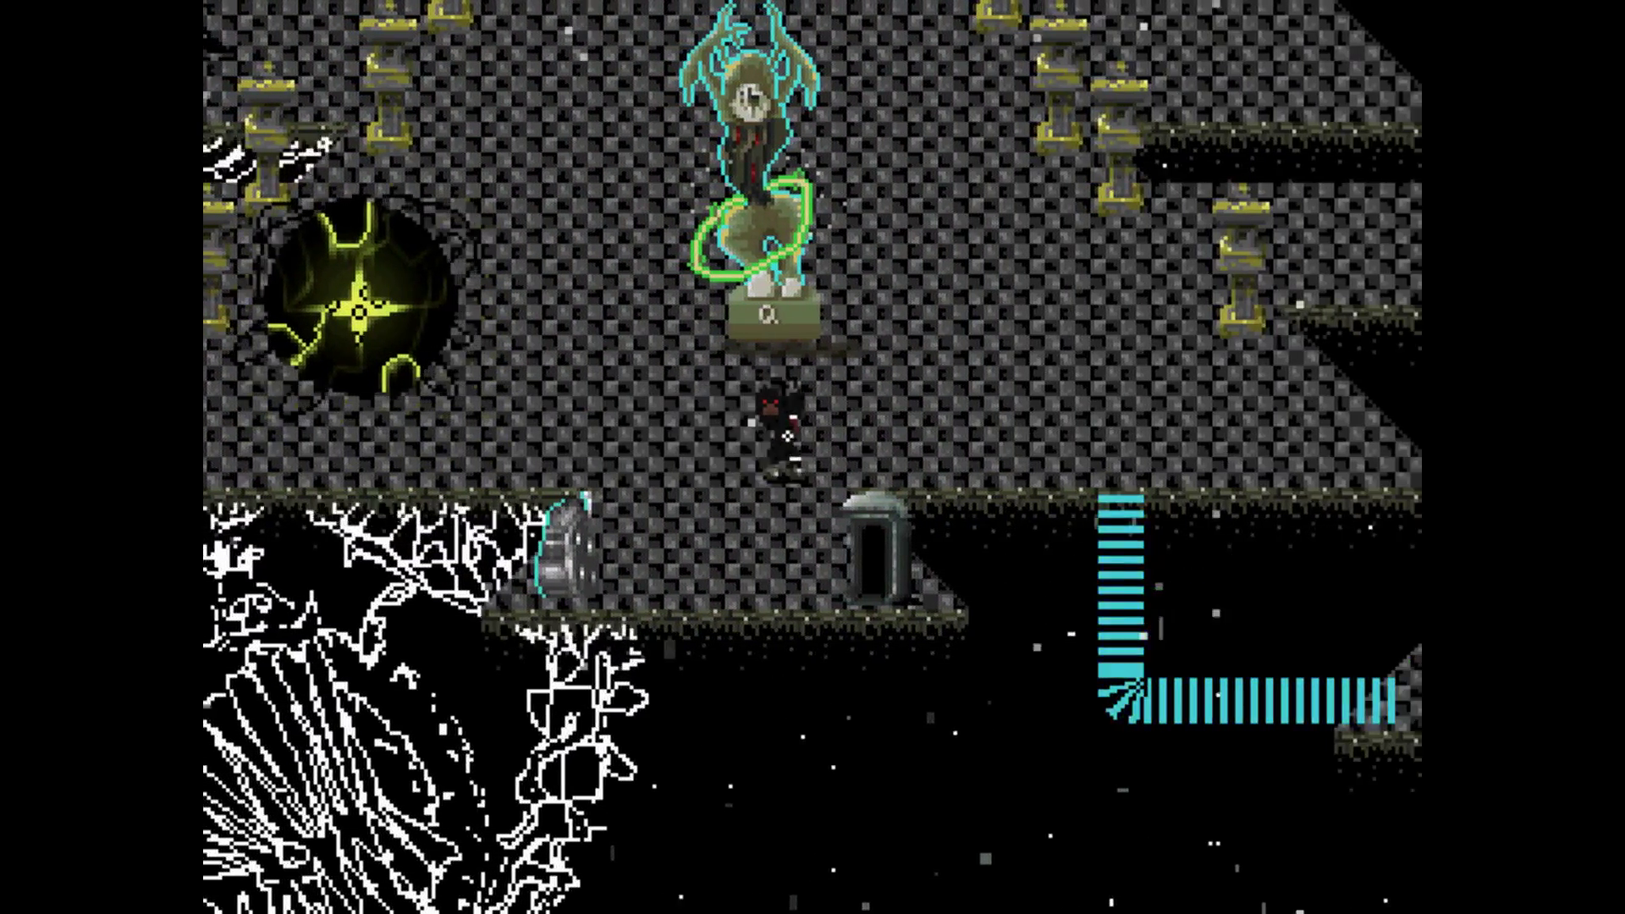
pyautogui.press('Right')
pyautogui.press('Up')
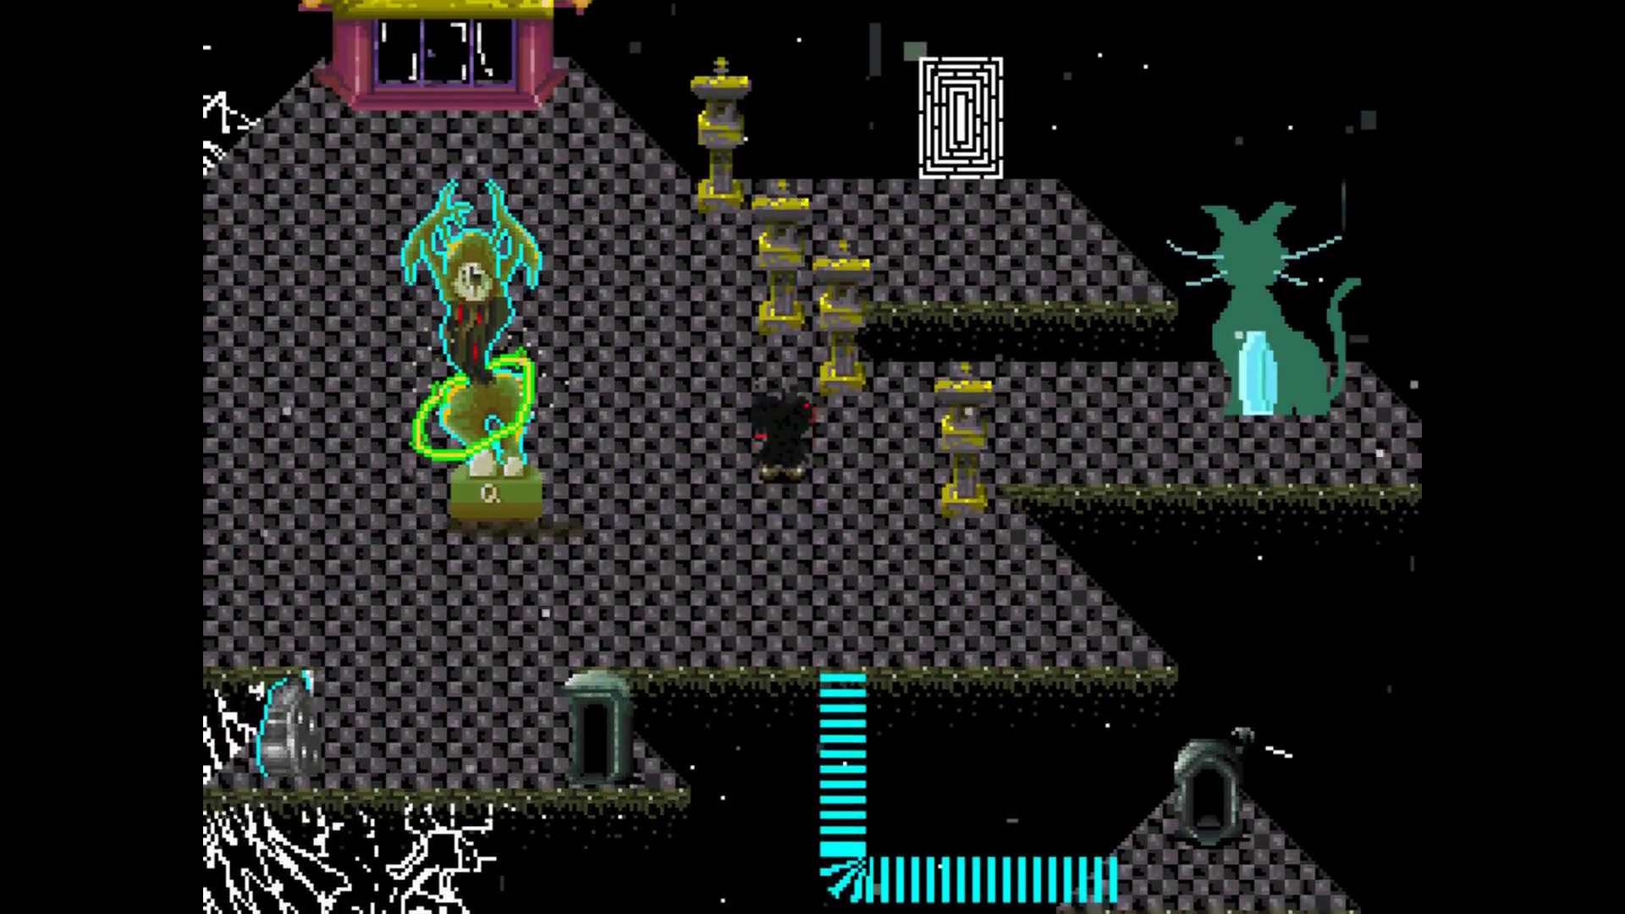
pyautogui.press('Up')
# Open the game menu and view the 苏醒 skill list
pyautogui.press('Escape')
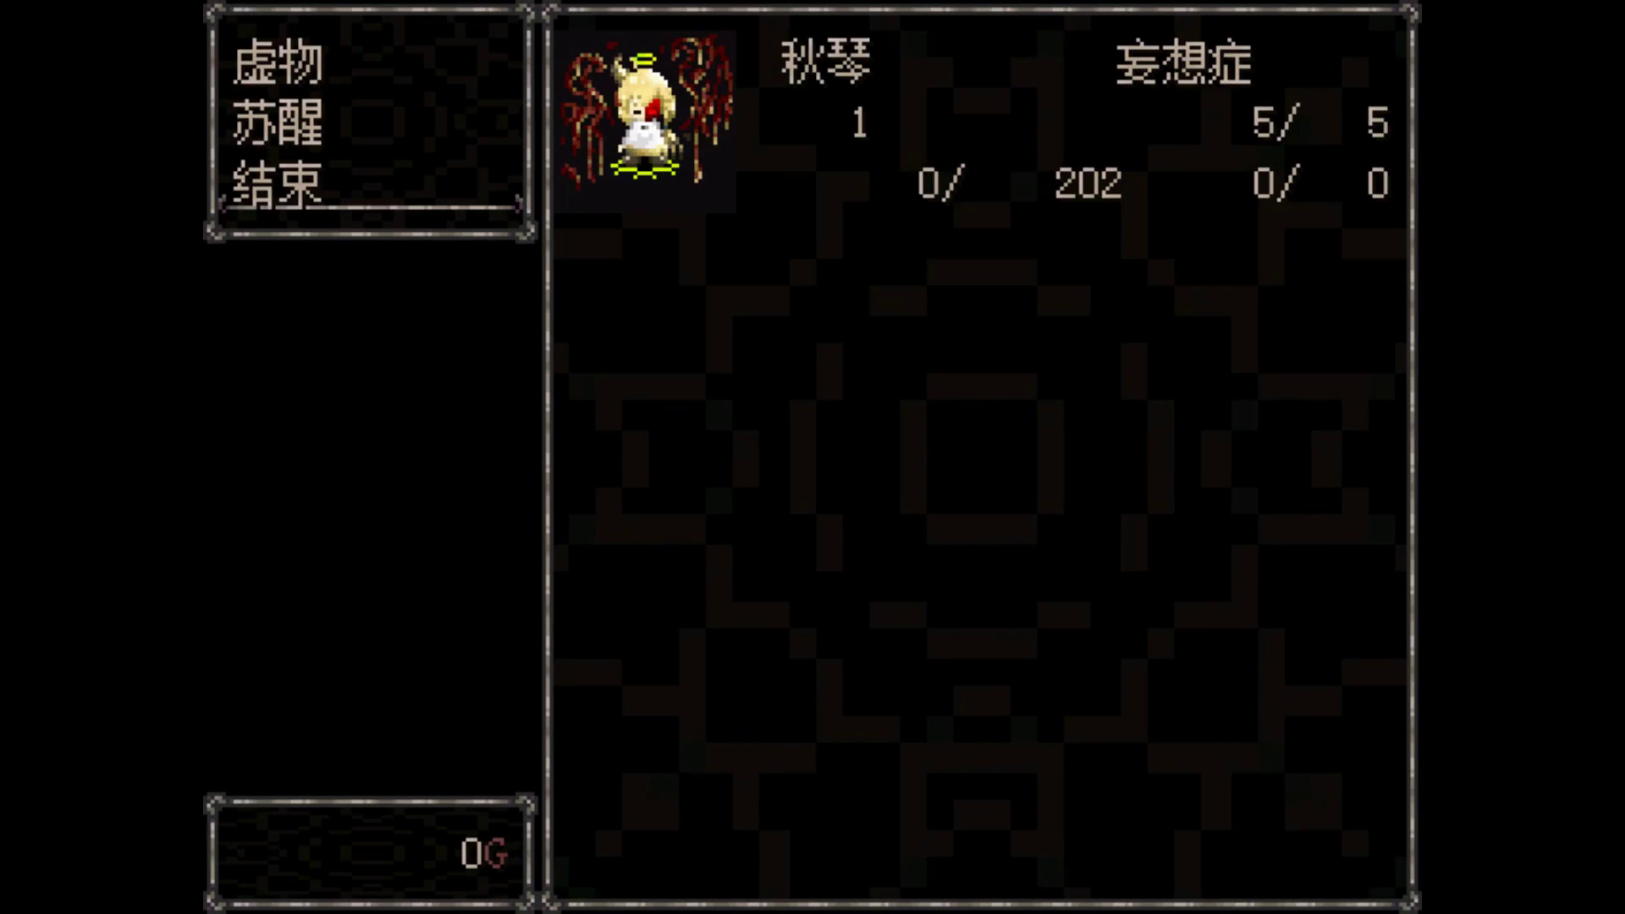
pyautogui.press('Up')
pyautogui.press('Return')
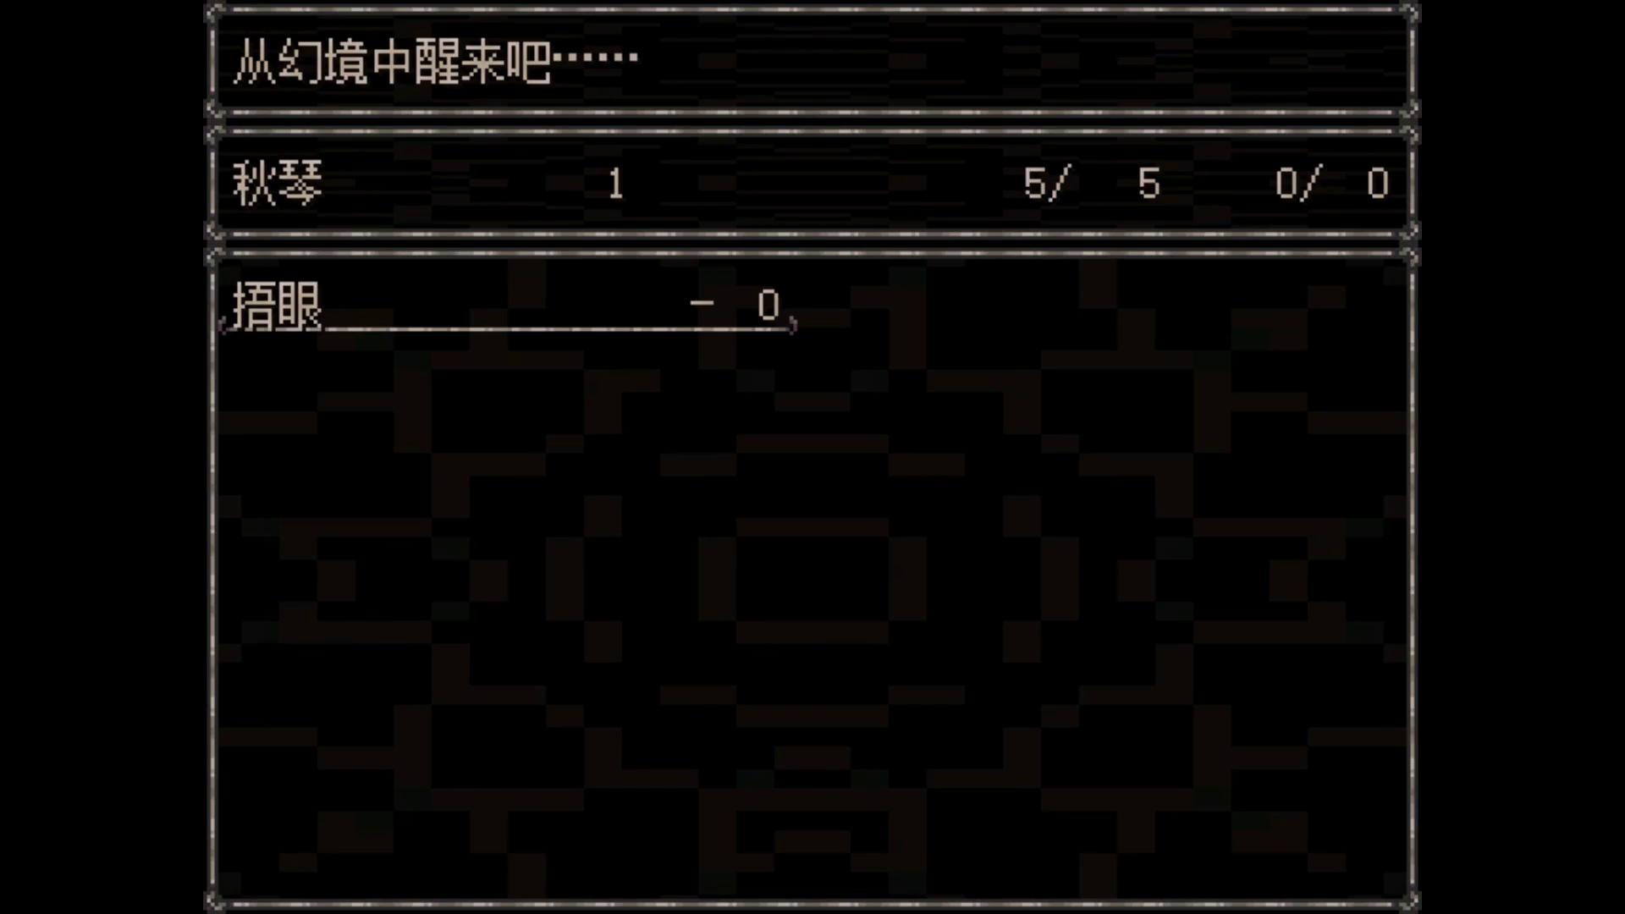
pyautogui.press('Escape')
# View the 虚物 item list, pick 秋琴 under 苏醒, then close the game menu
pyautogui.press('Up')
pyautogui.press('Return')
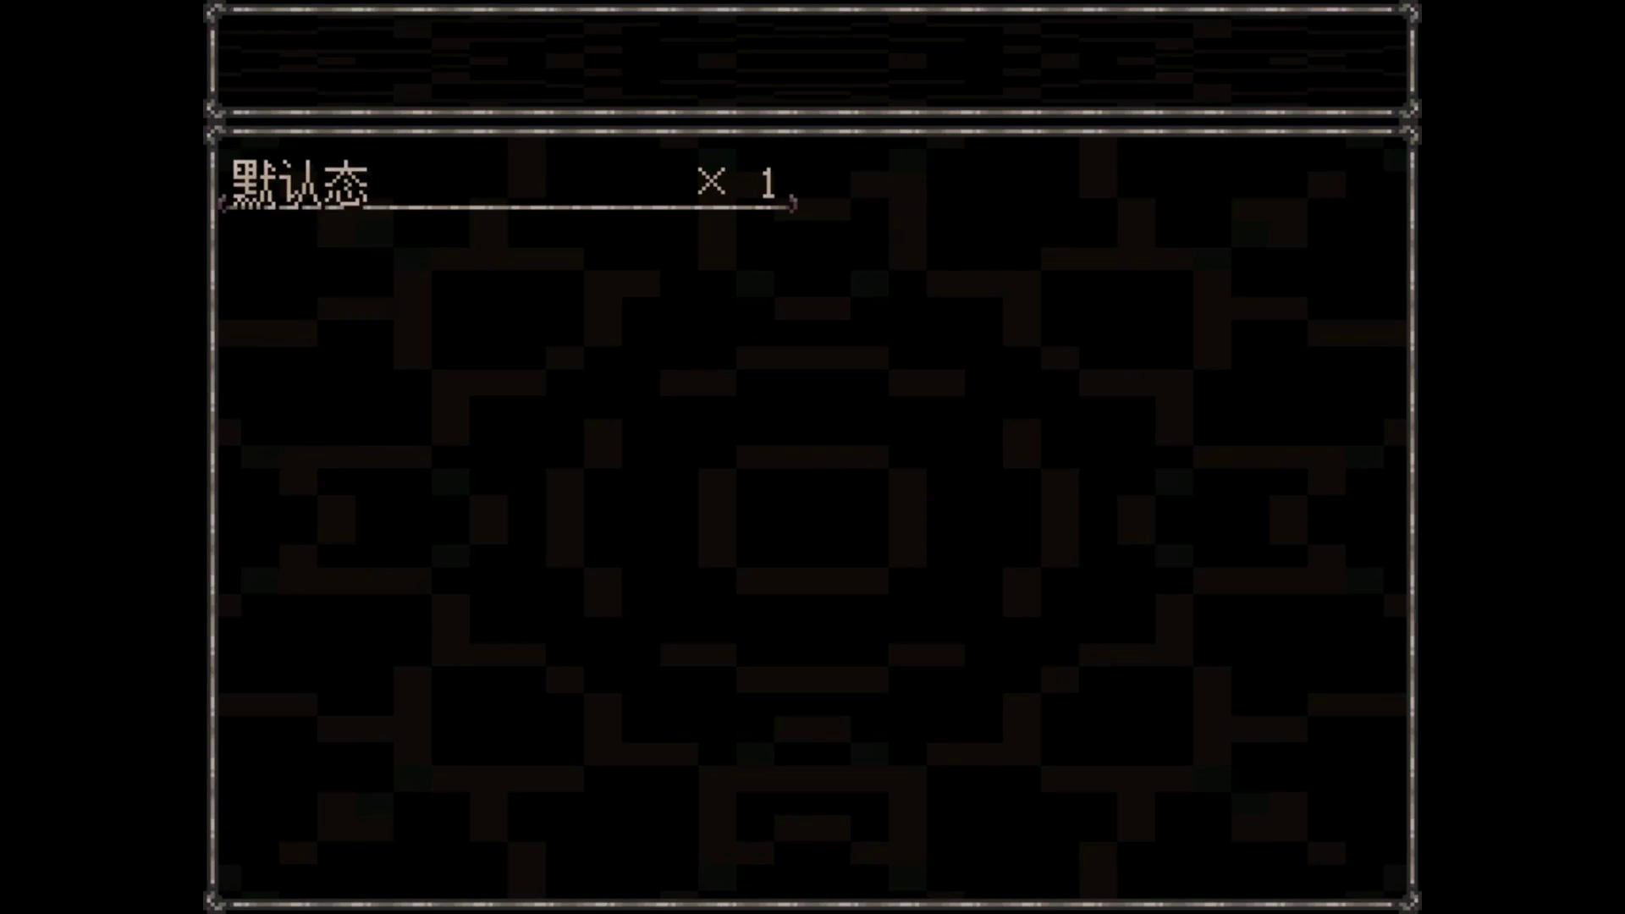
pyautogui.press('Escape')
pyautogui.press('Down')
pyautogui.press('Return')
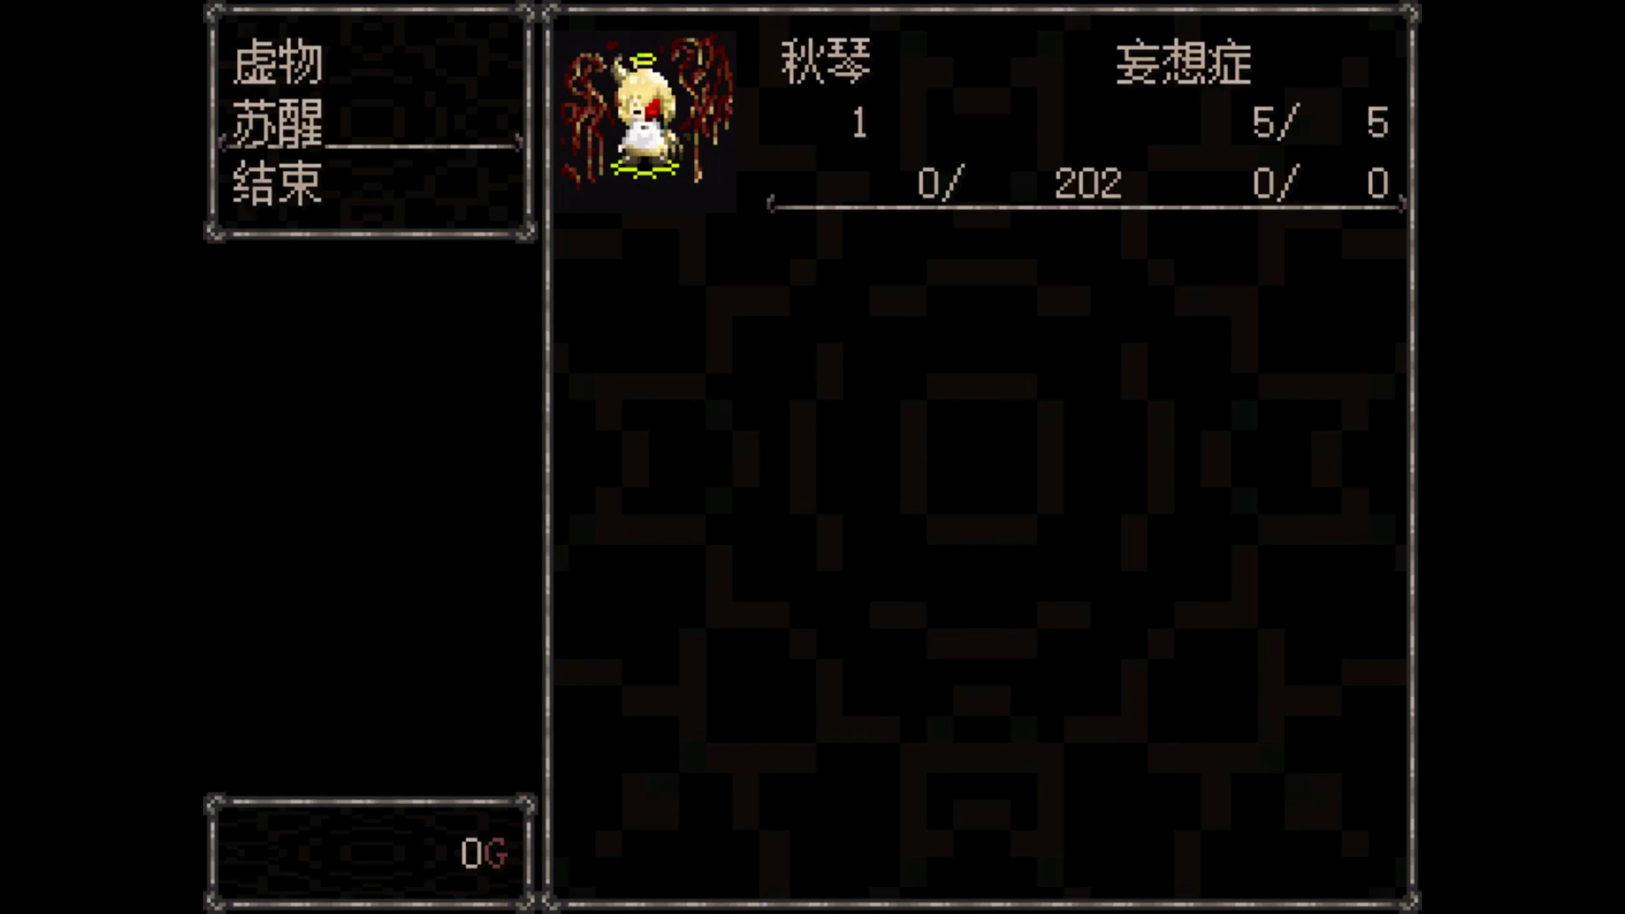
pyautogui.press('Escape')
pyautogui.press('Escape')
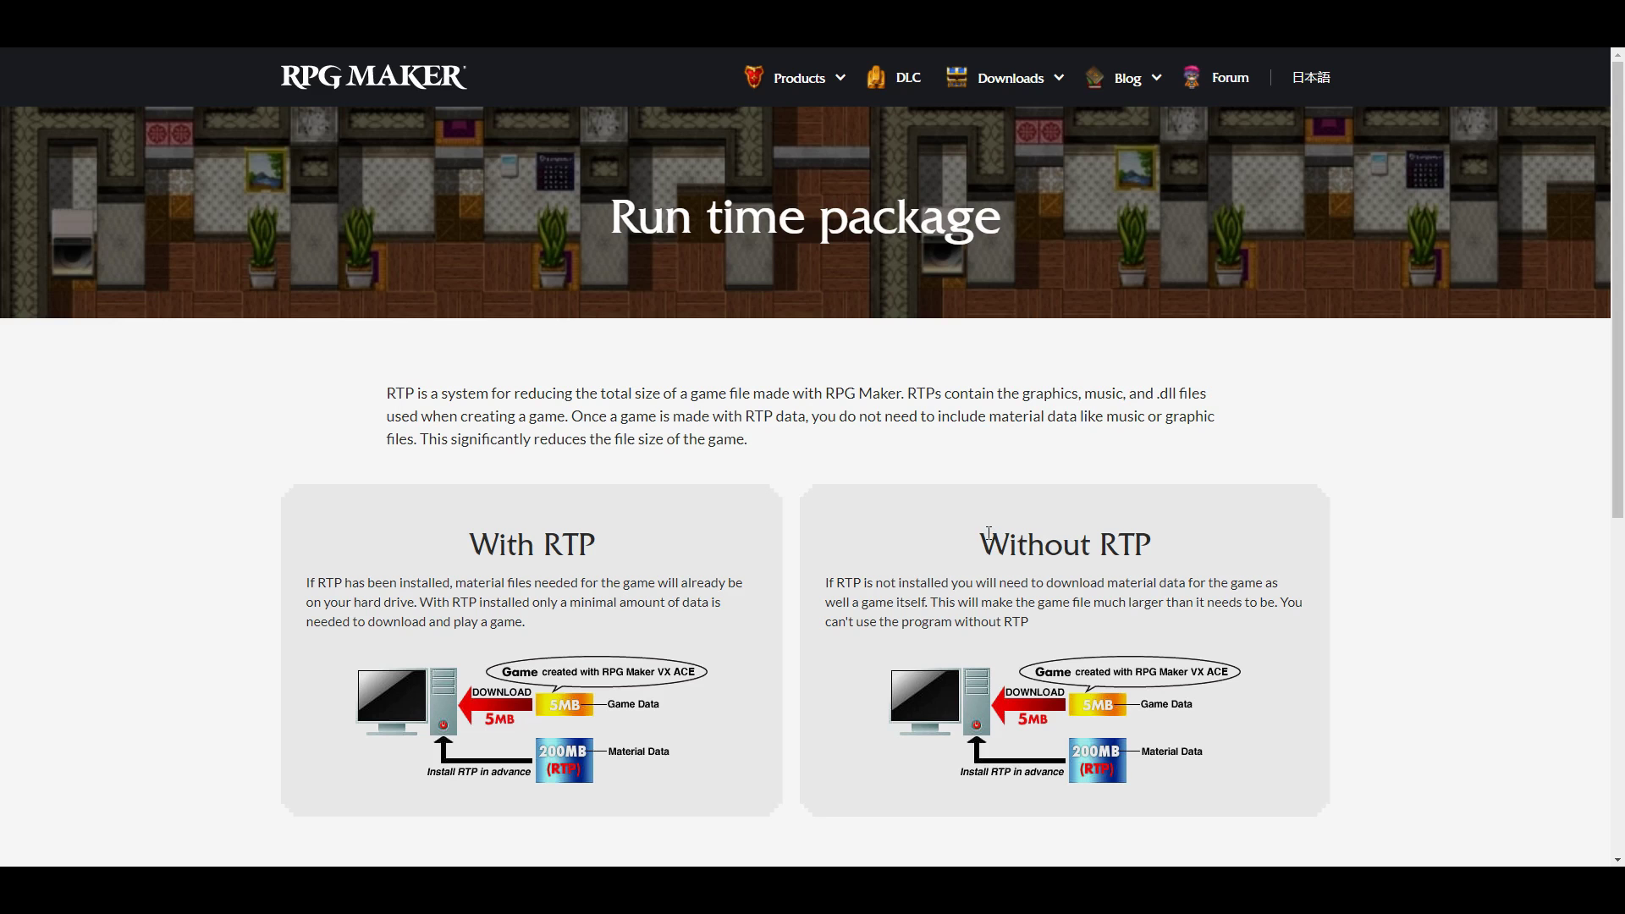
# Switch from the RPG Maker 2003 to the RPG Maker 2000 run time package and download its installer
pyautogui.scroll(-5, 965, 448)
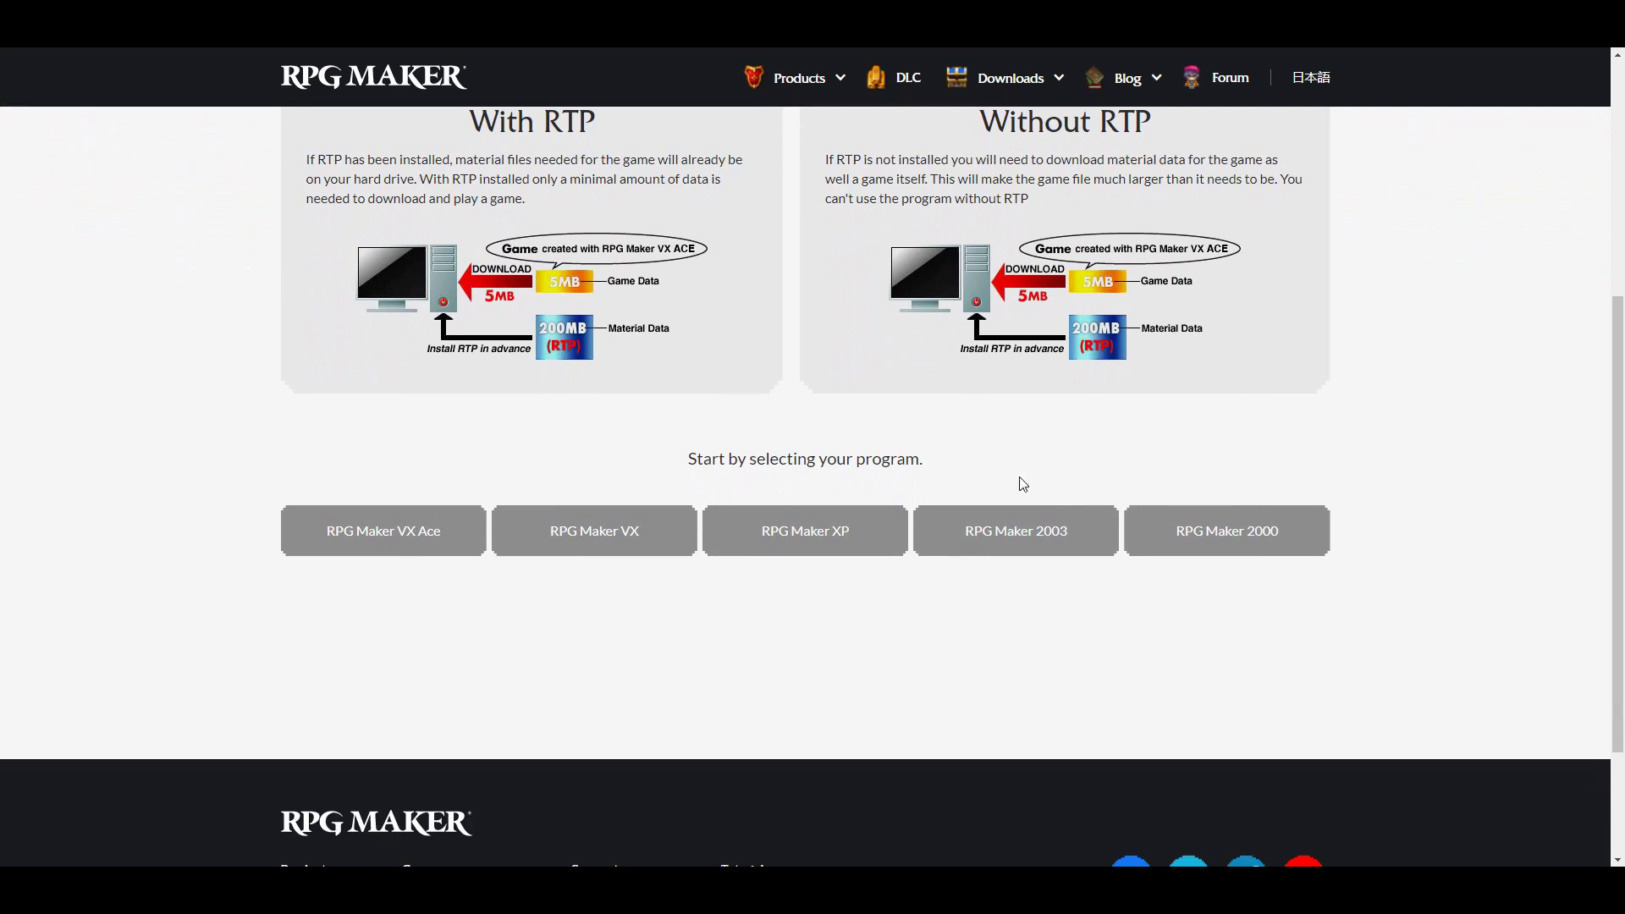
pyautogui.click(1061, 535)
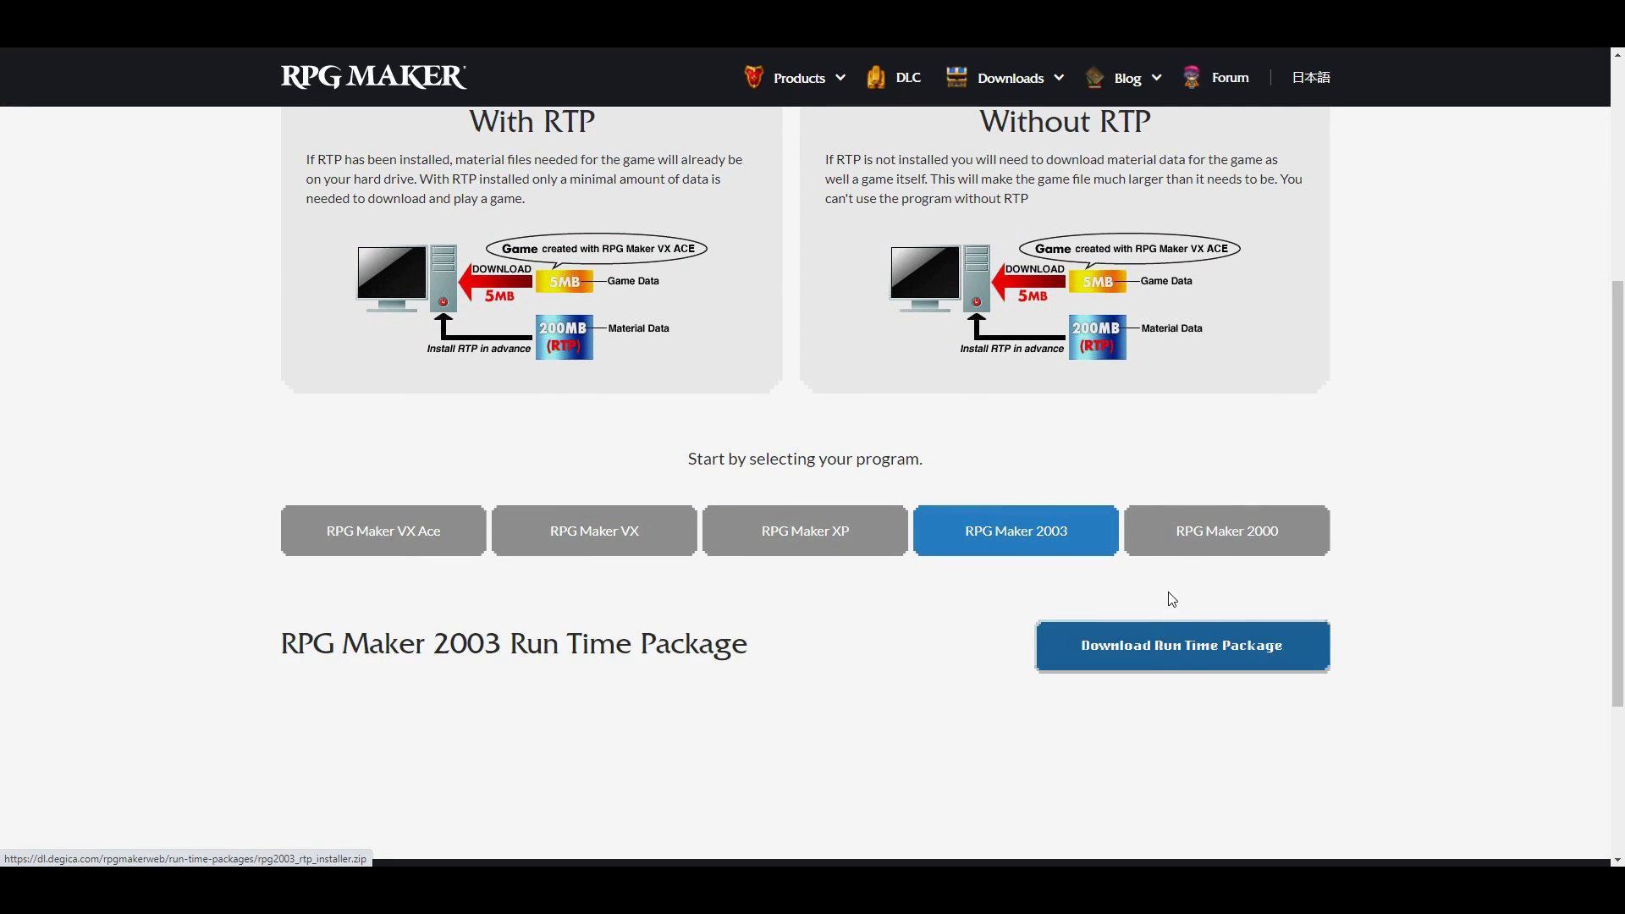
pyautogui.click(1186, 535)
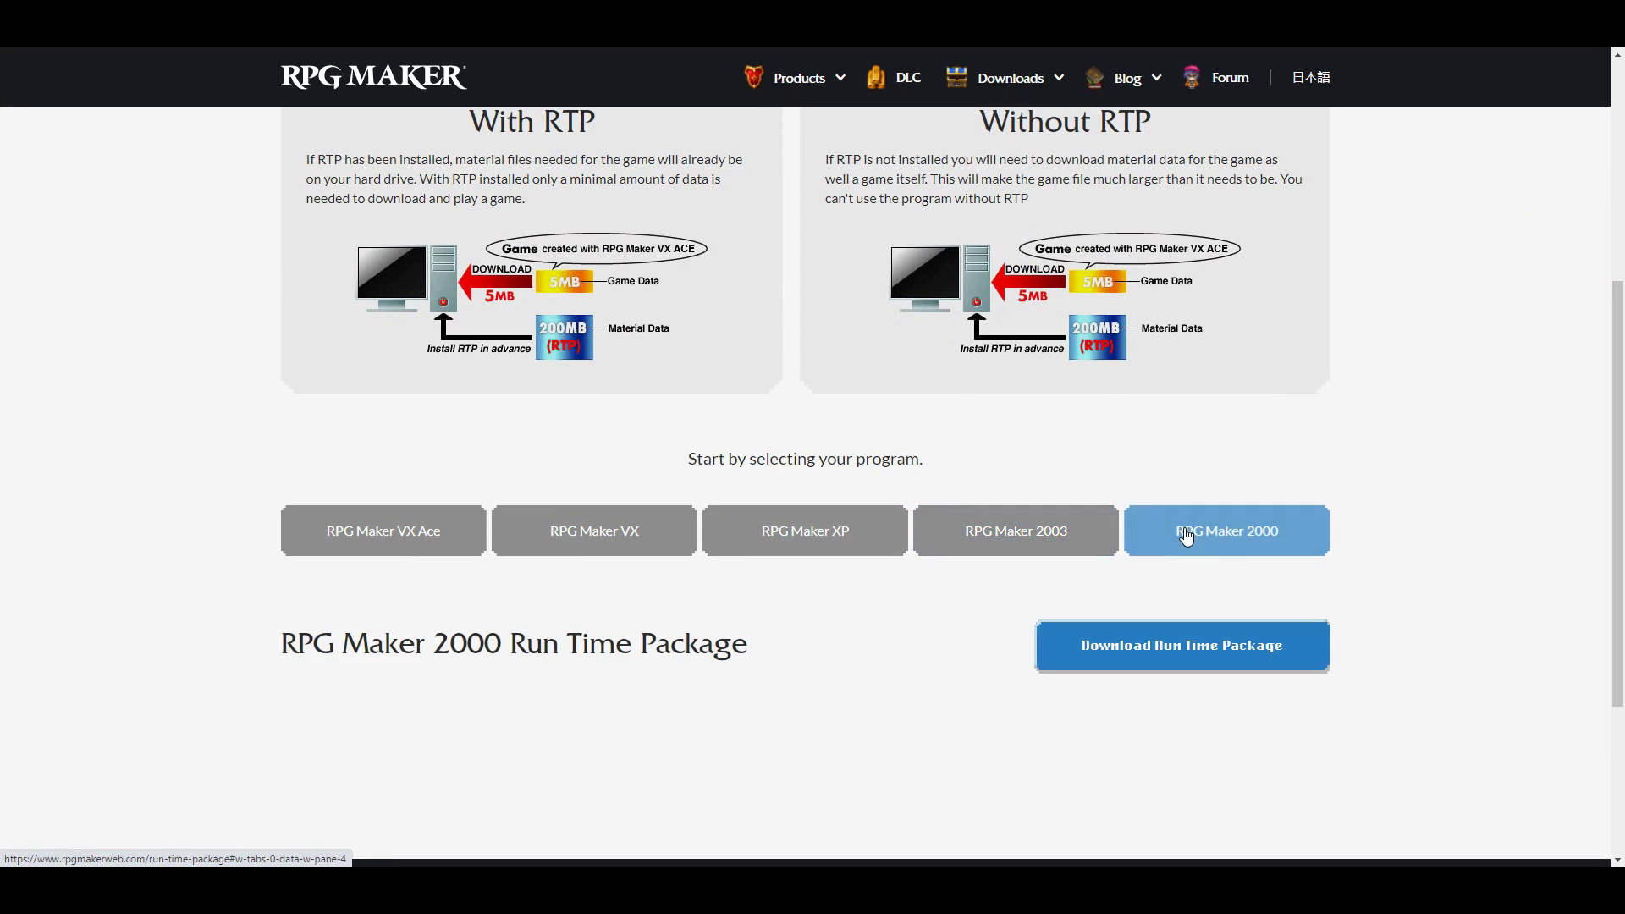
pyautogui.click(1183, 647)
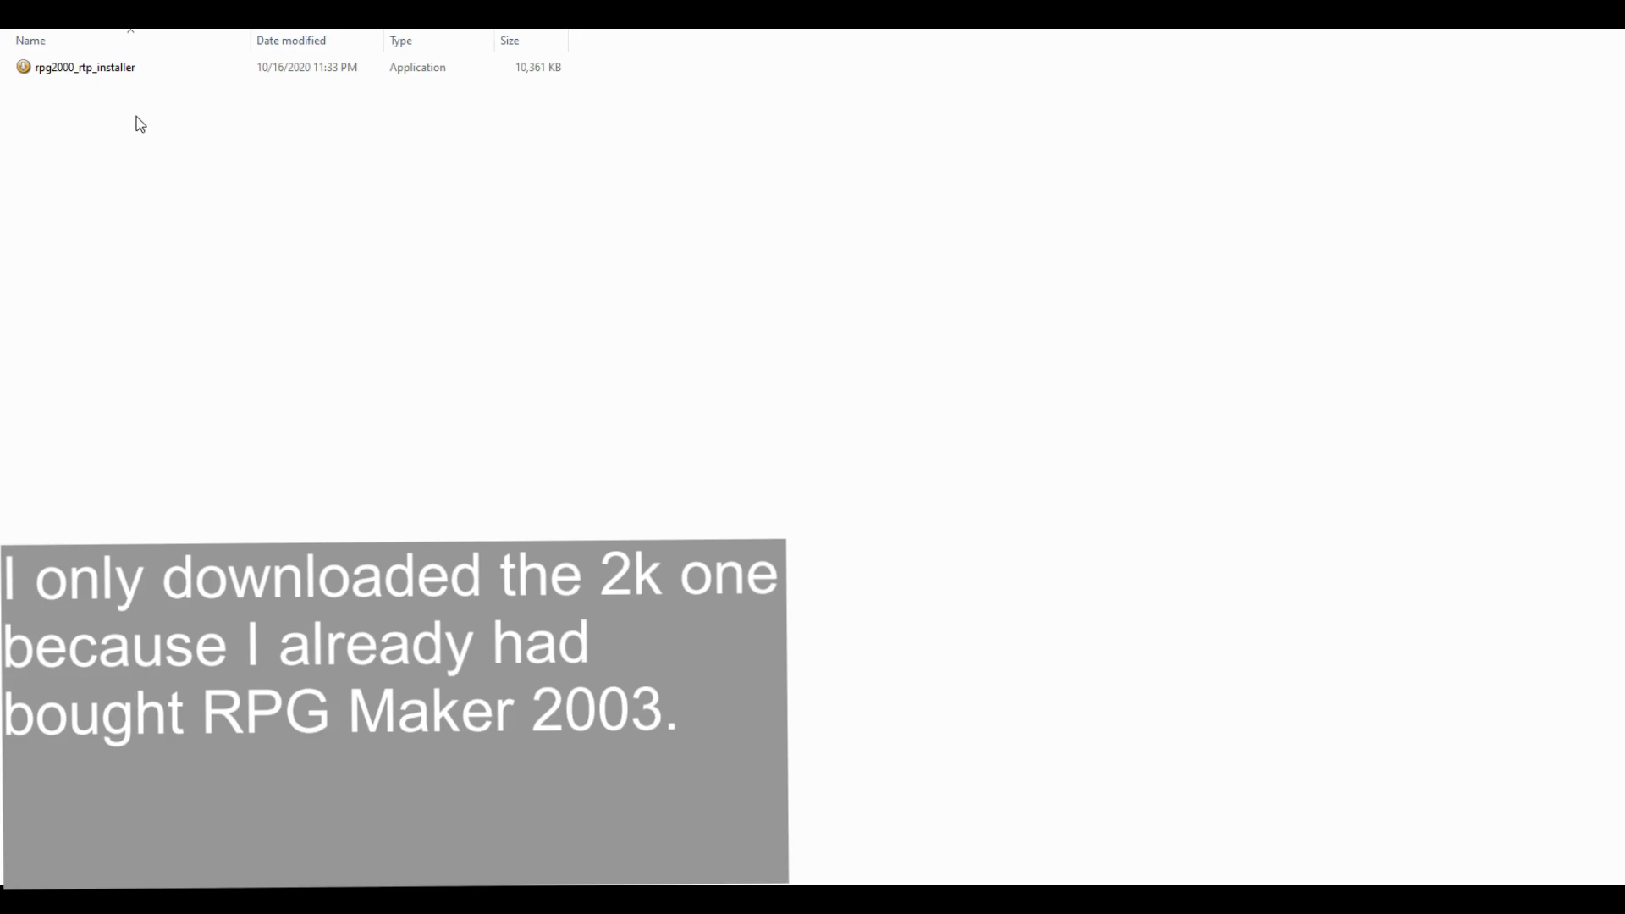
# Run rpg2000_rtp_installer, accept the license and install RPG Maker 2000 RTP 1.60
pyautogui.doubleClick(117, 74)
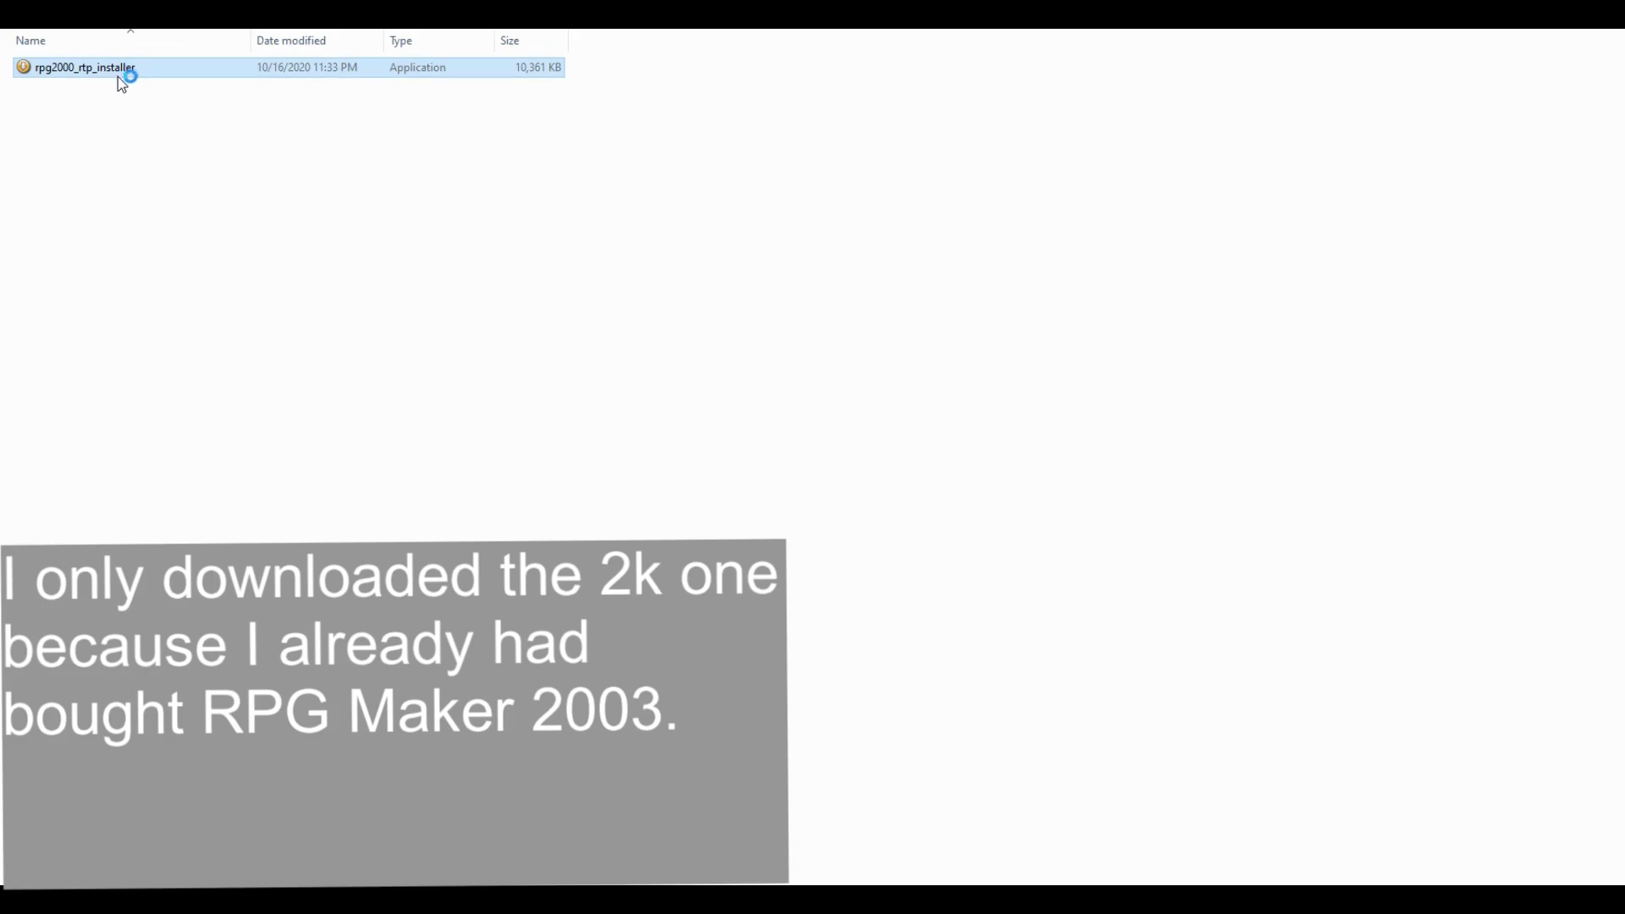
pyautogui.click(859, 584)
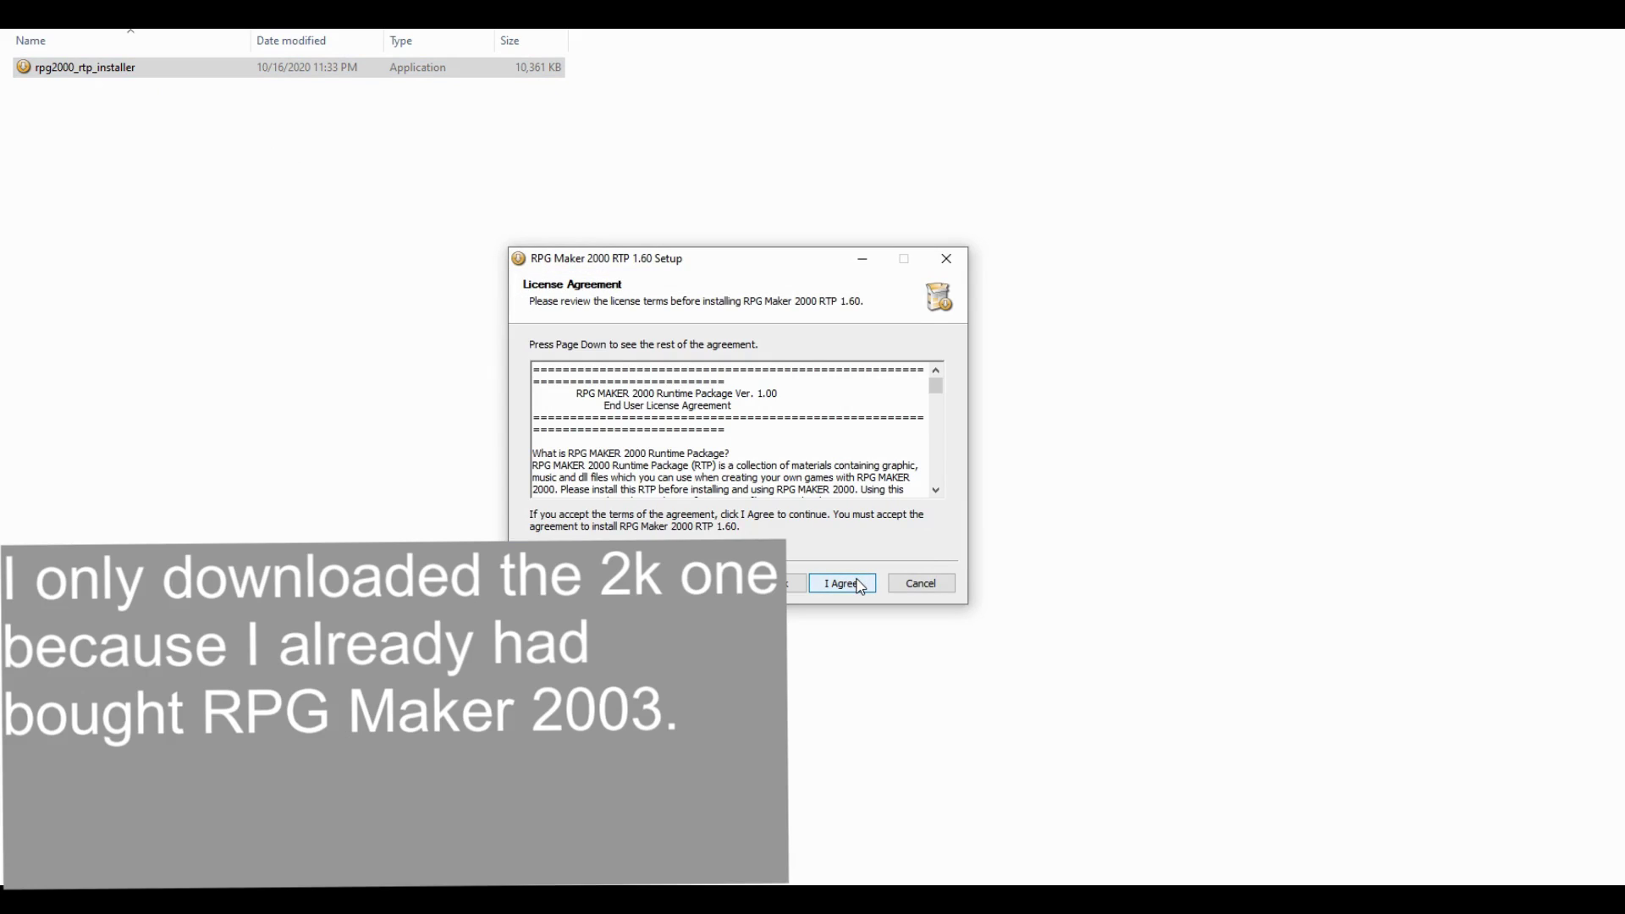
pyautogui.click(860, 586)
pyautogui.click(860, 586)
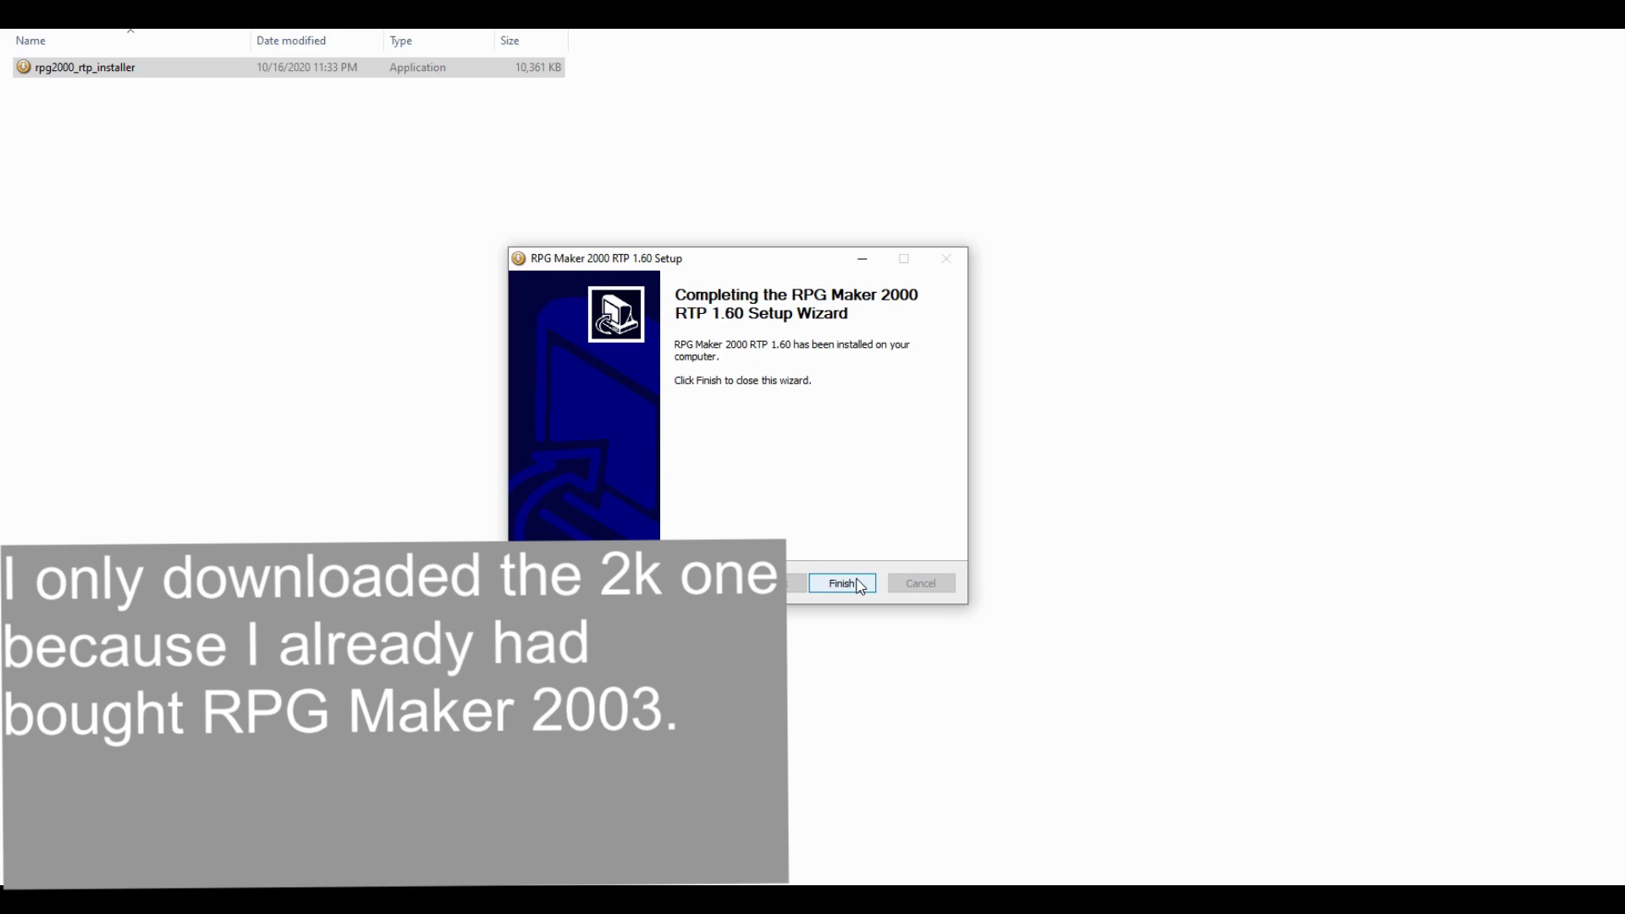
pyautogui.click(860, 585)
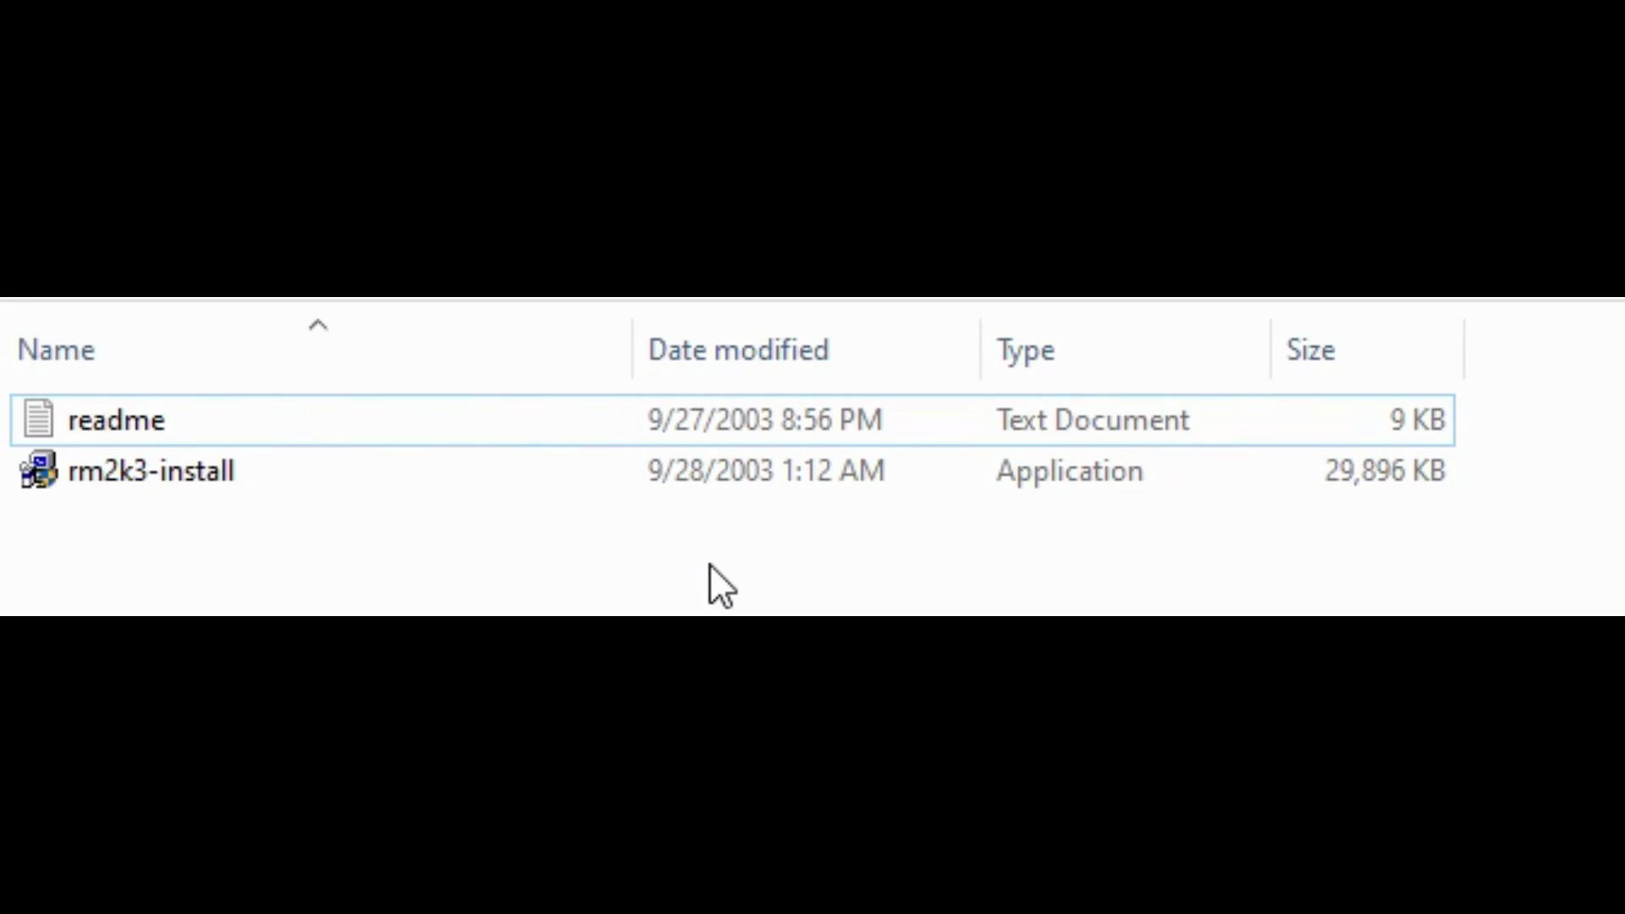
# Select both the readme and rm2k3-install files in the folder
pyautogui.moveTo(678, 550); pyautogui.dragTo(537, 409)
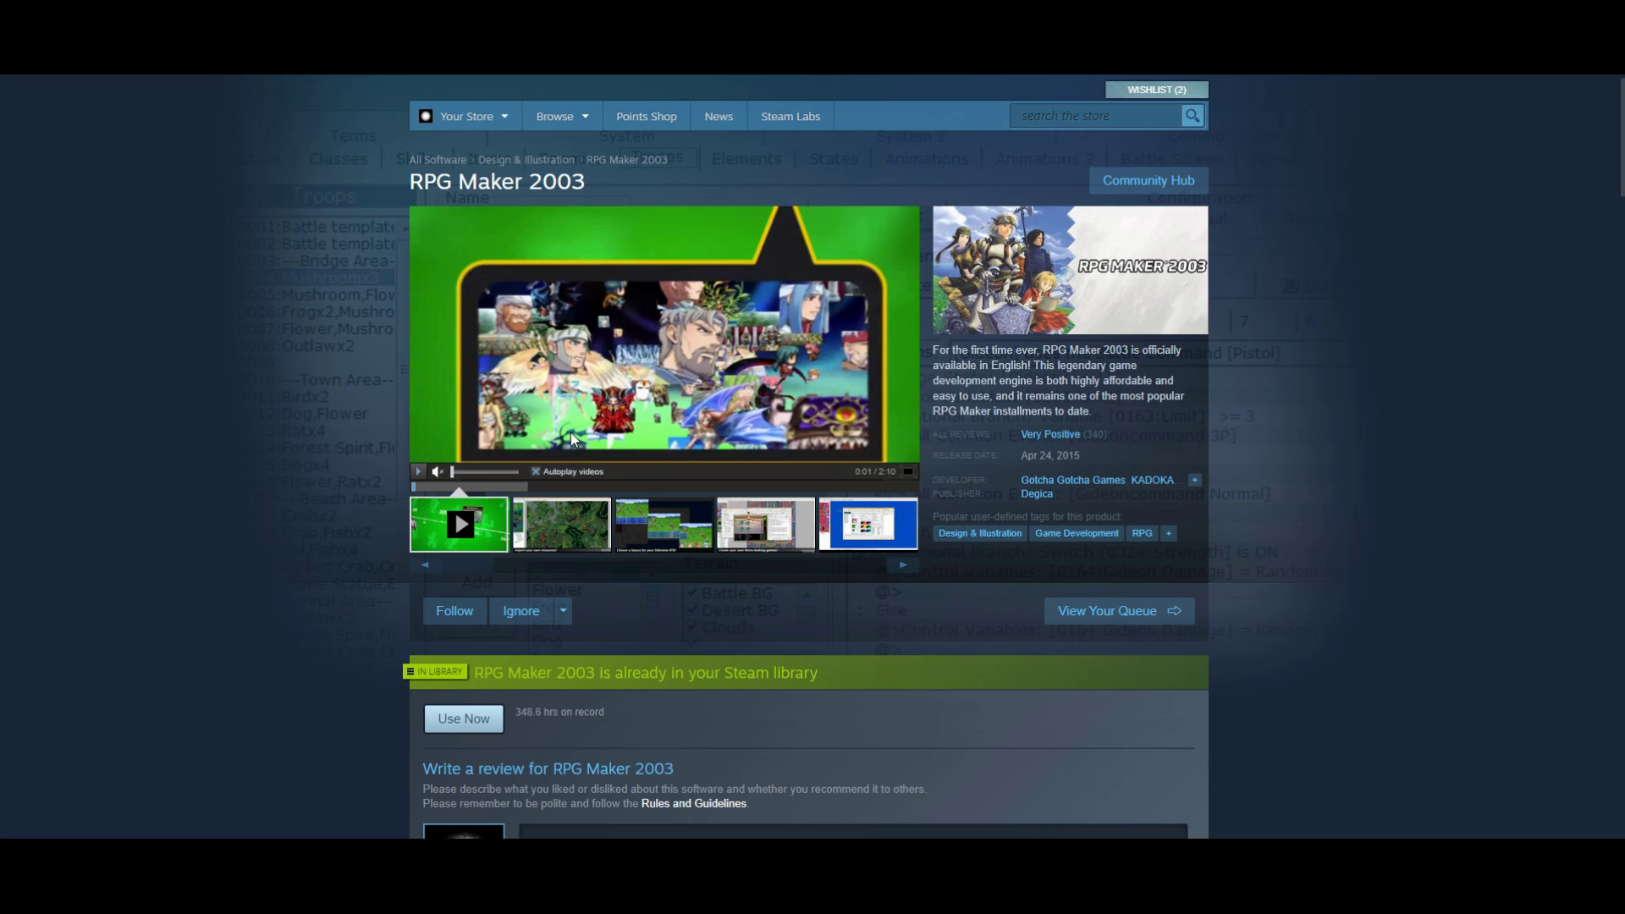
# Play the trailer video on the RPG Maker 2003 Steam store page
pyautogui.click(416, 469)
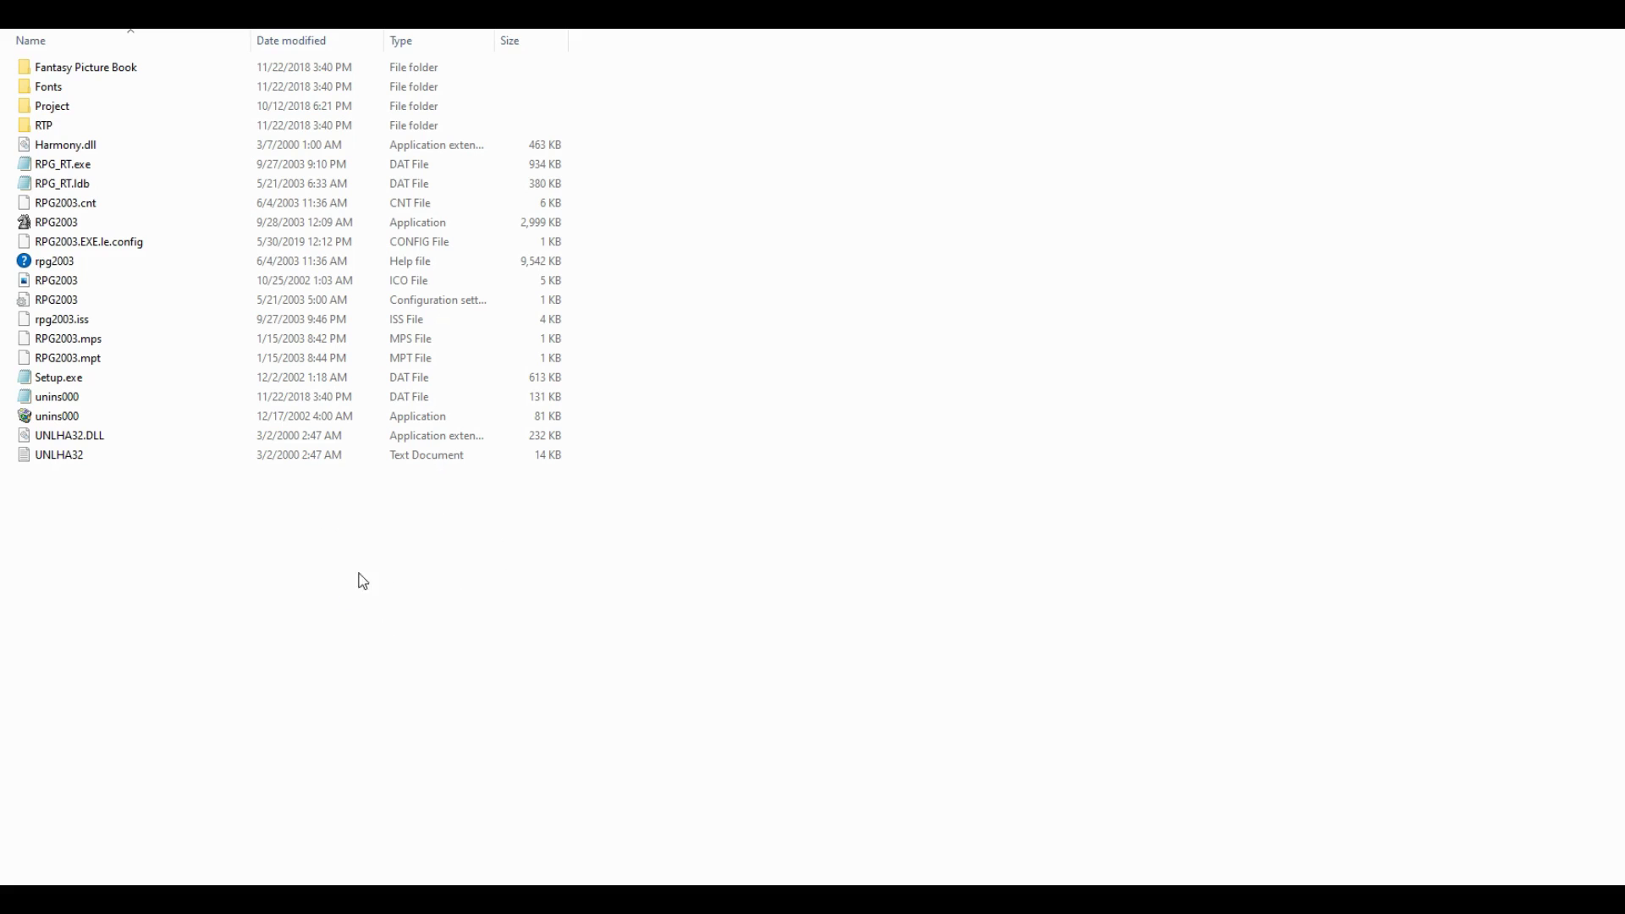
# Open the RTP folder of the RPG Maker 2003 install and select CharSet through Harmony.dll
pyautogui.moveTo(313, 518)
pyautogui.mouseDown()
pyautogui.moveTo(277, 41)
pyautogui.moveTo(308, 544)
pyautogui.mouseUp()
pyautogui.doubleClick(132, 125)
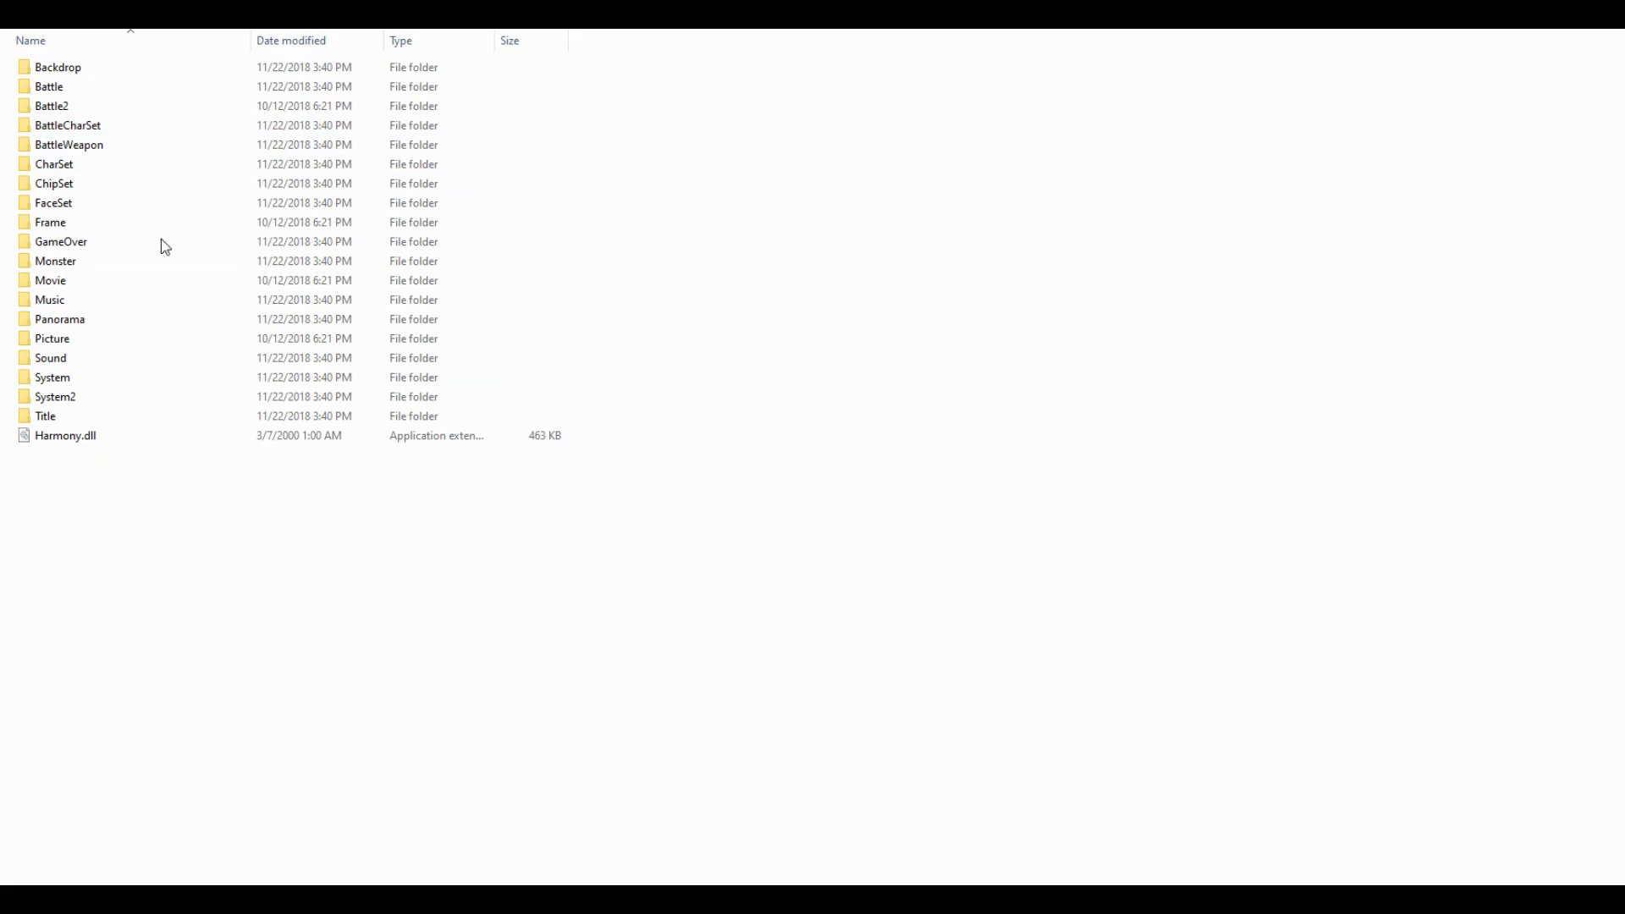
pyautogui.moveTo(211, 481); pyautogui.dragTo(210, 536)
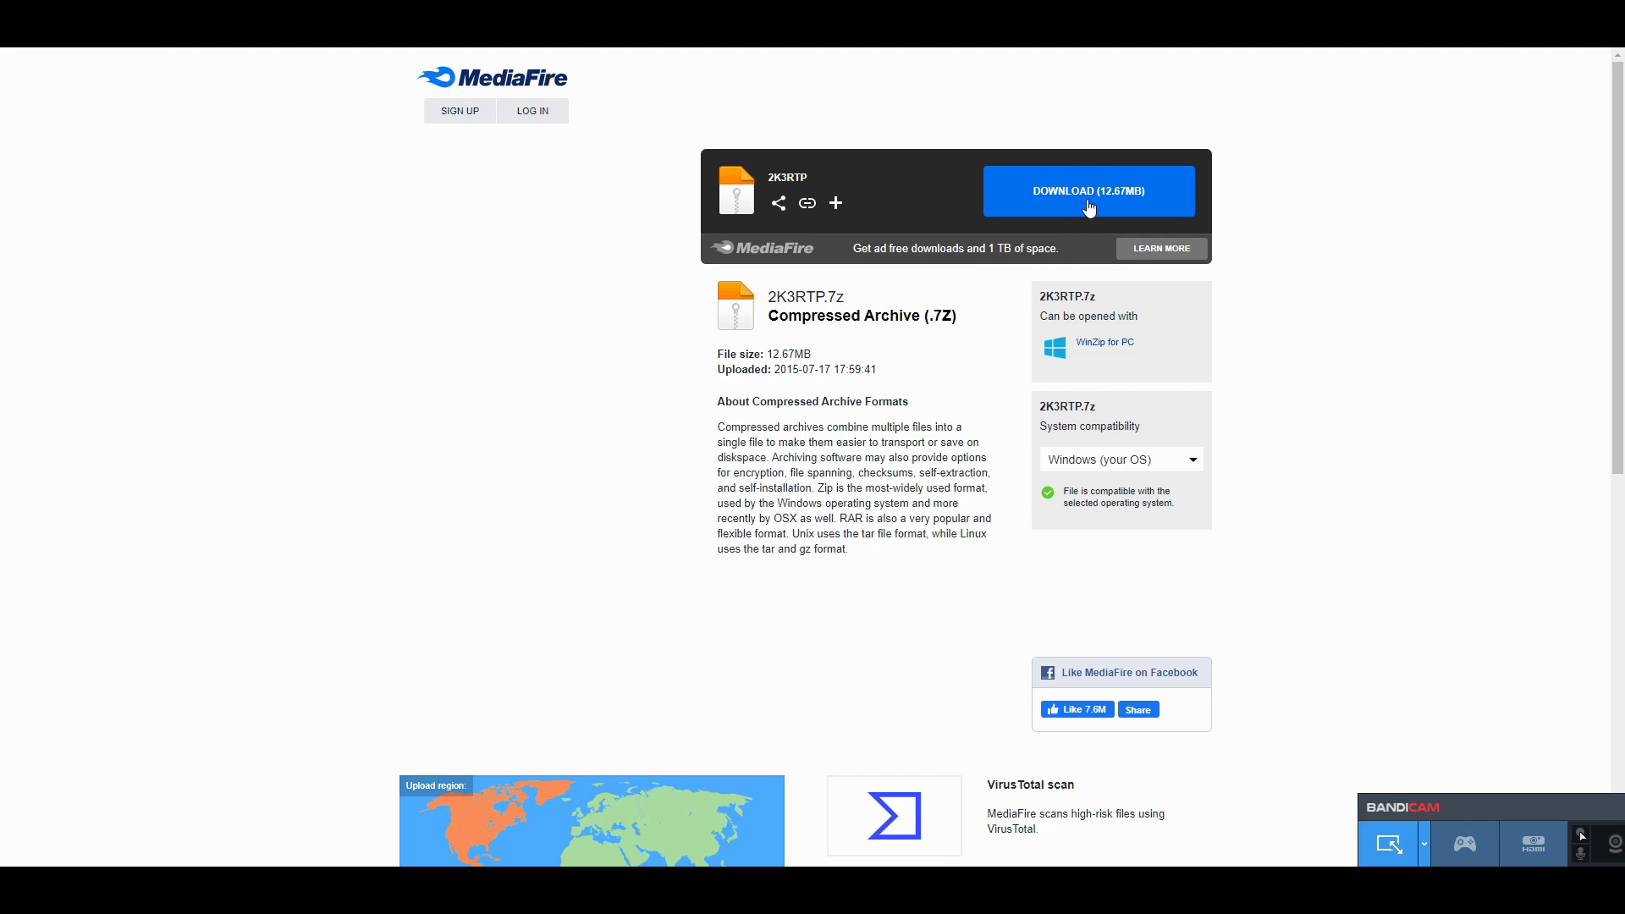
# Download the 12.67MB 2K3RTP.7z archive from its MediaFire page
pyautogui.click(1065, 207)
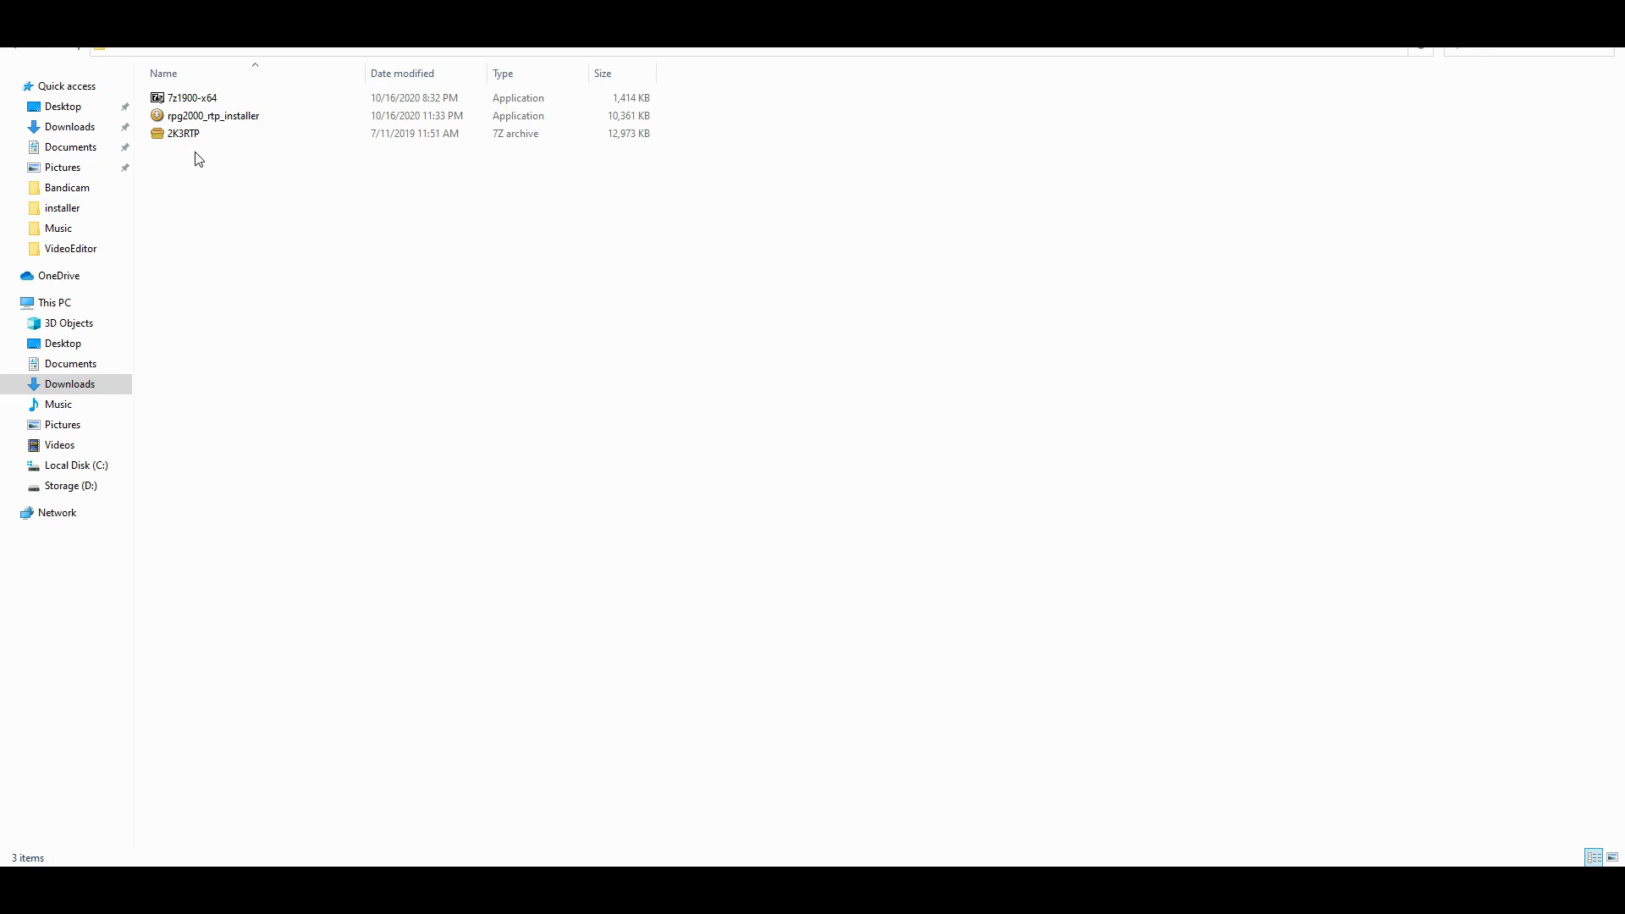
# Extract the downloaded 2K3RTP archive into a 2K3RTP folder and open it
pyautogui.click(184, 135)
pyautogui.rightClick(183, 135)
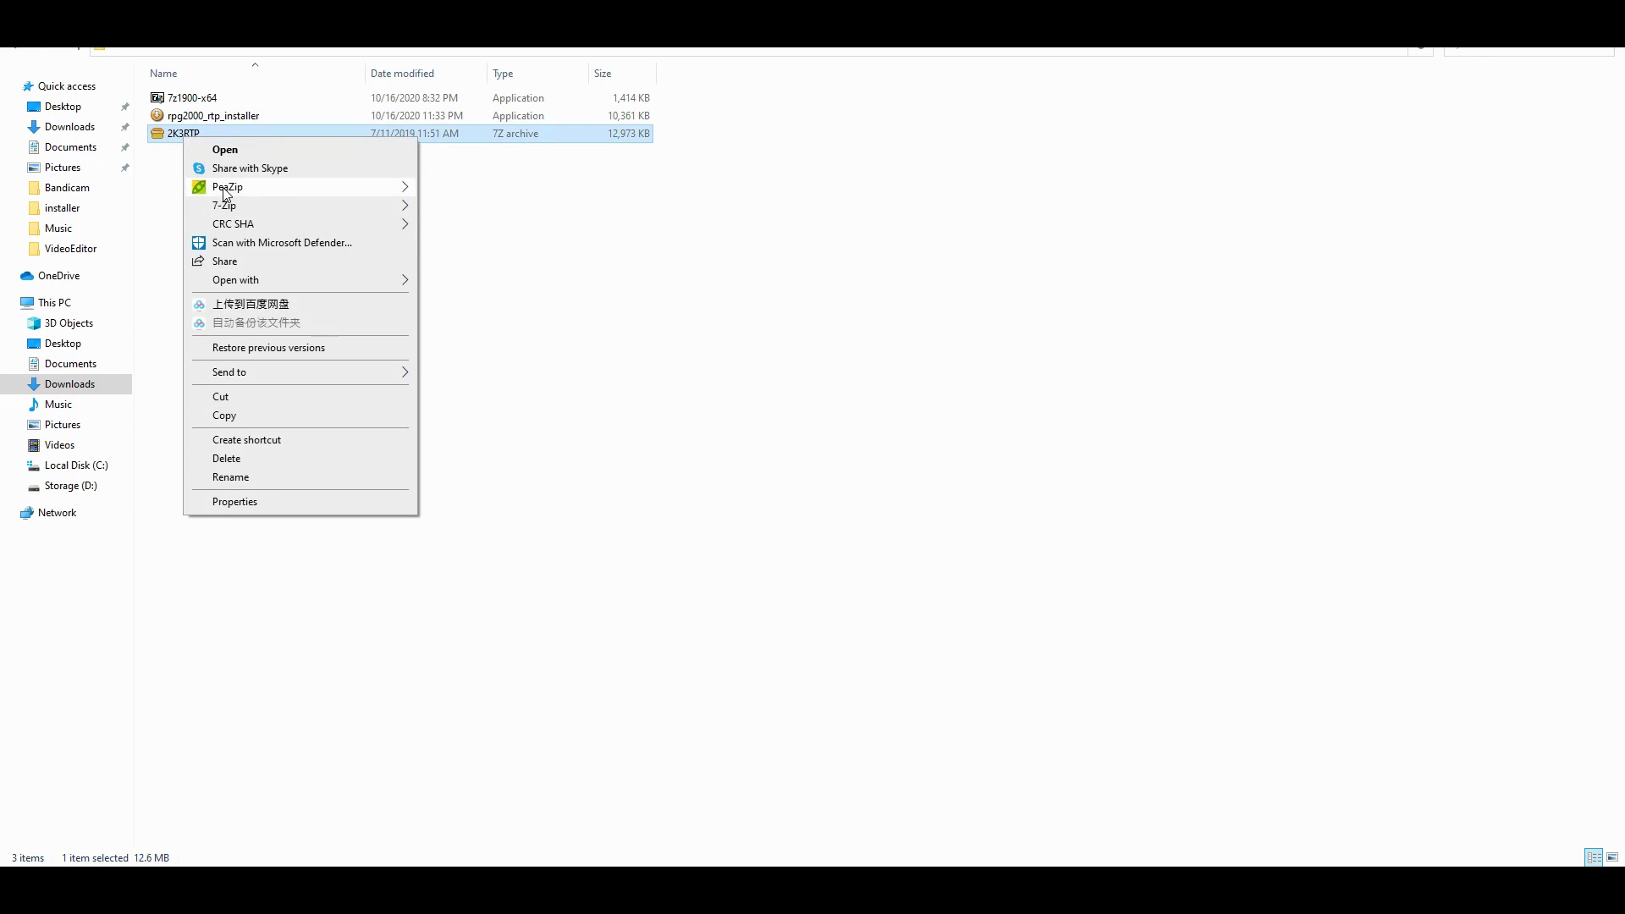
pyautogui.moveTo(237, 207)
pyautogui.click(471, 243)
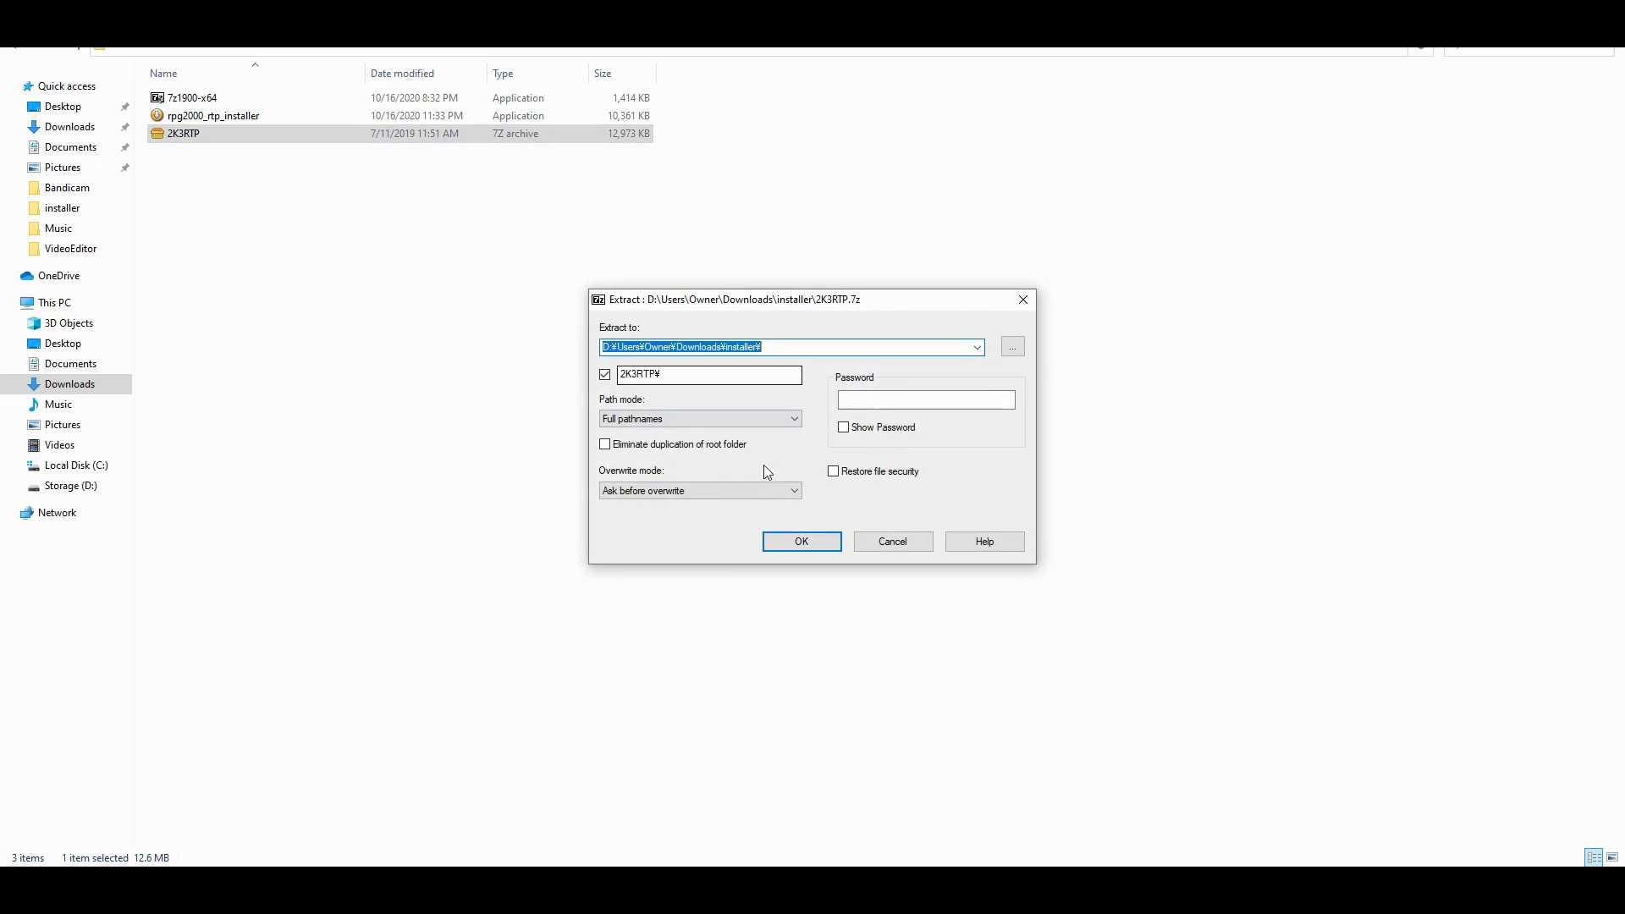
pyautogui.click(796, 540)
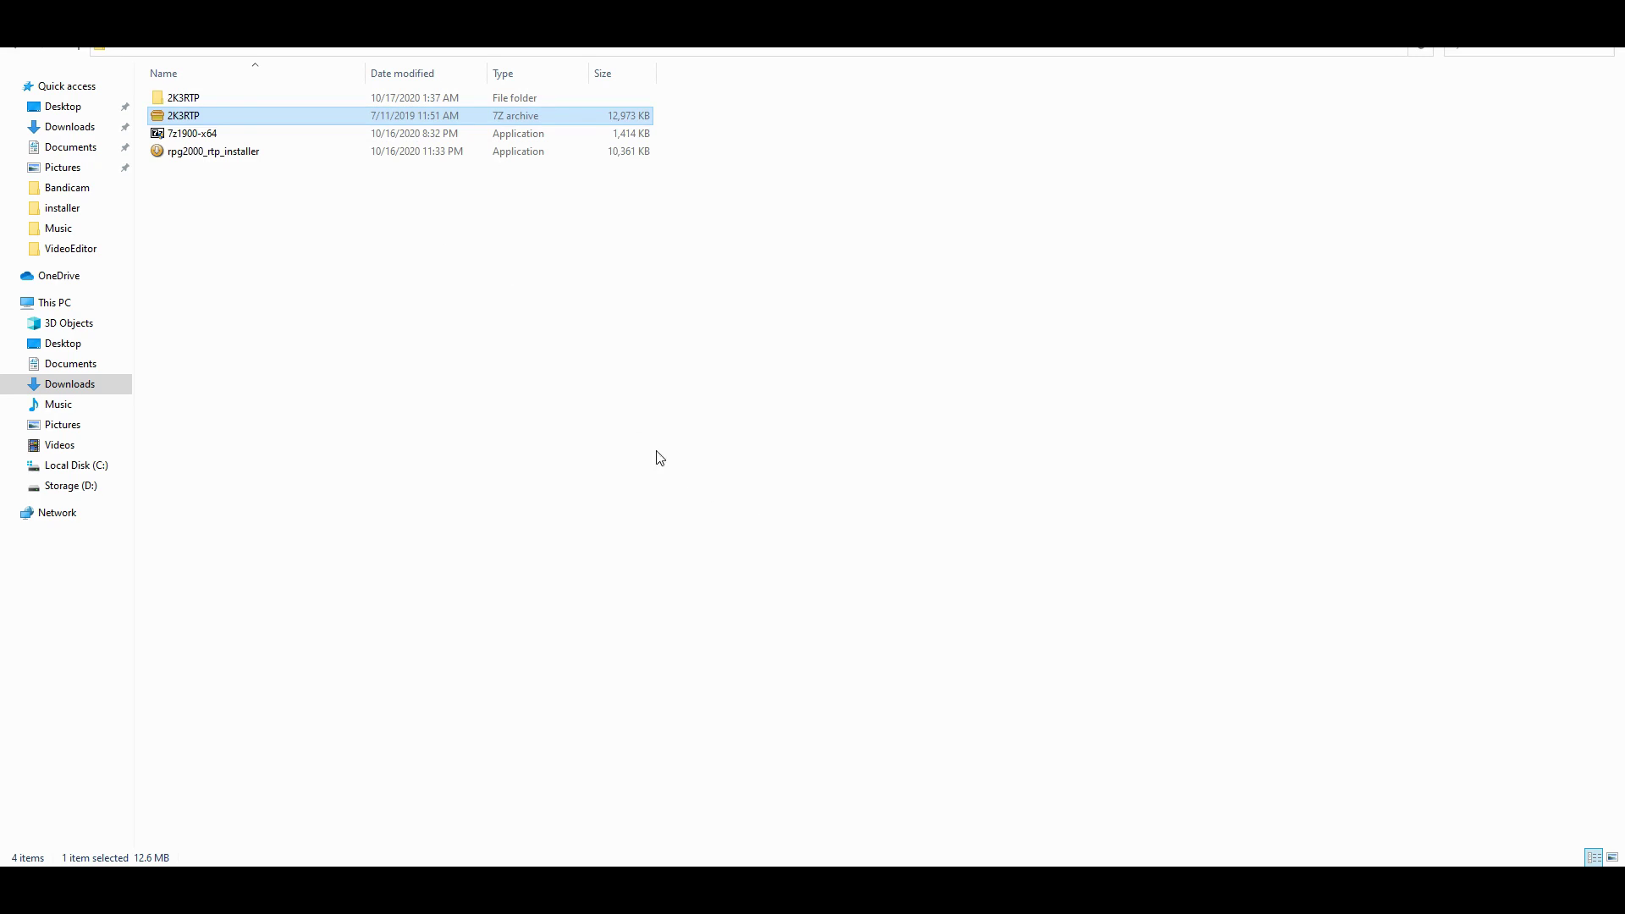
pyautogui.press('Up')
pyautogui.press('Return')
# Copy all 20 RTP items into the Somnium folder, skipping files that already exist
pyautogui.moveTo(344, 478); pyautogui.dragTo(281, 93)
pyautogui.rightClick(283, 152)
pyautogui.click(361, 384)
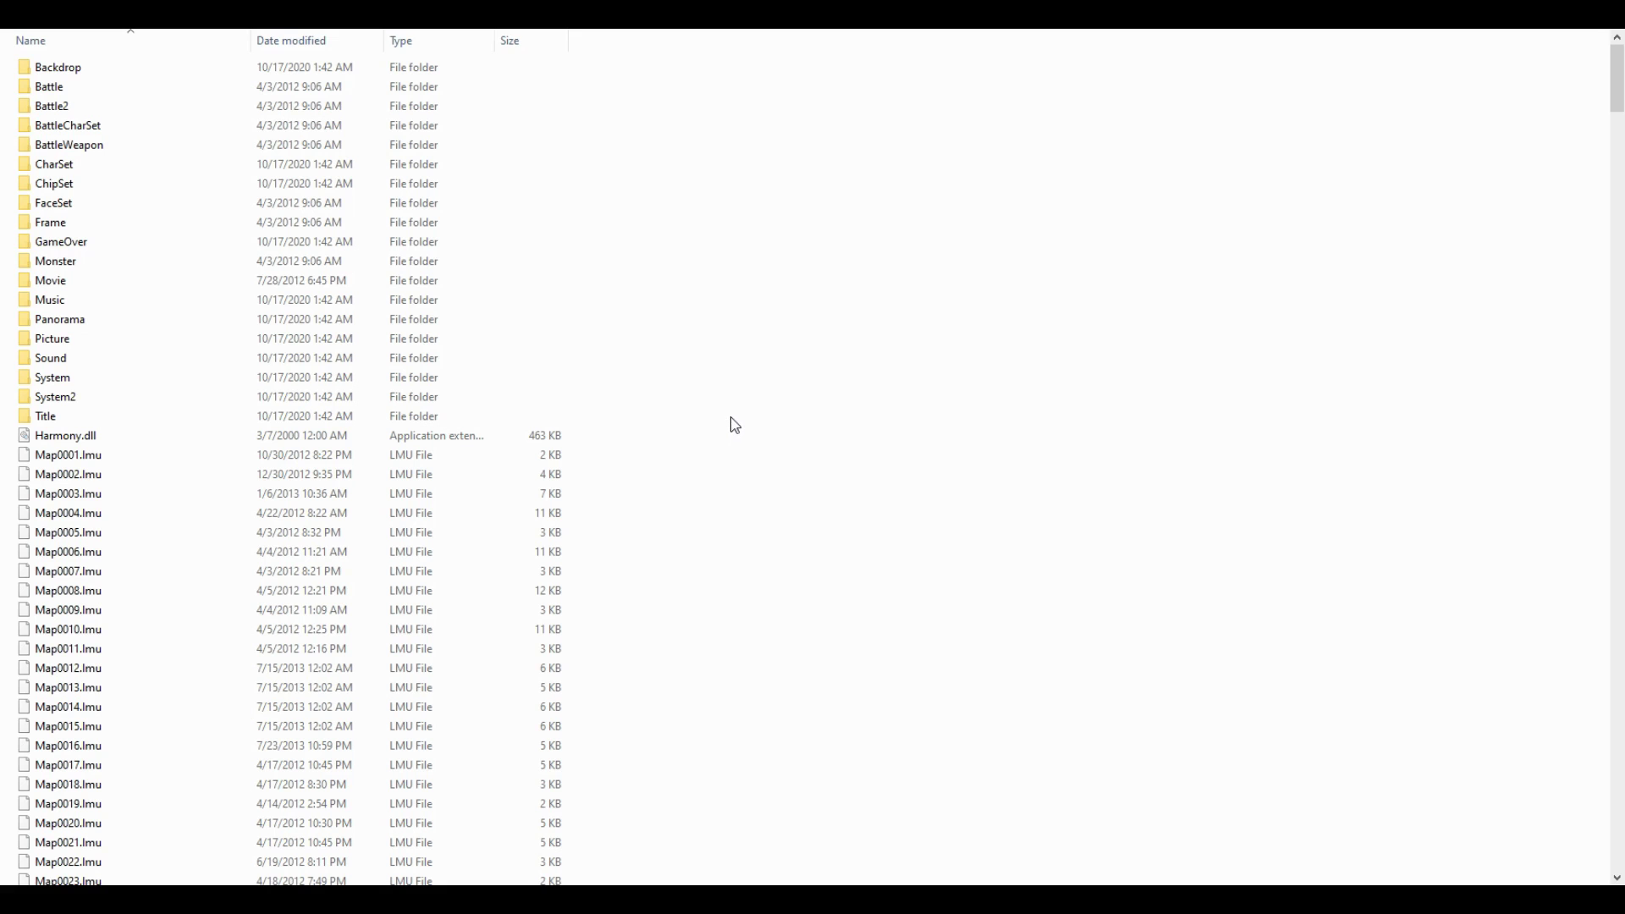
pyautogui.rightClick(734, 425)
pyautogui.click(801, 542)
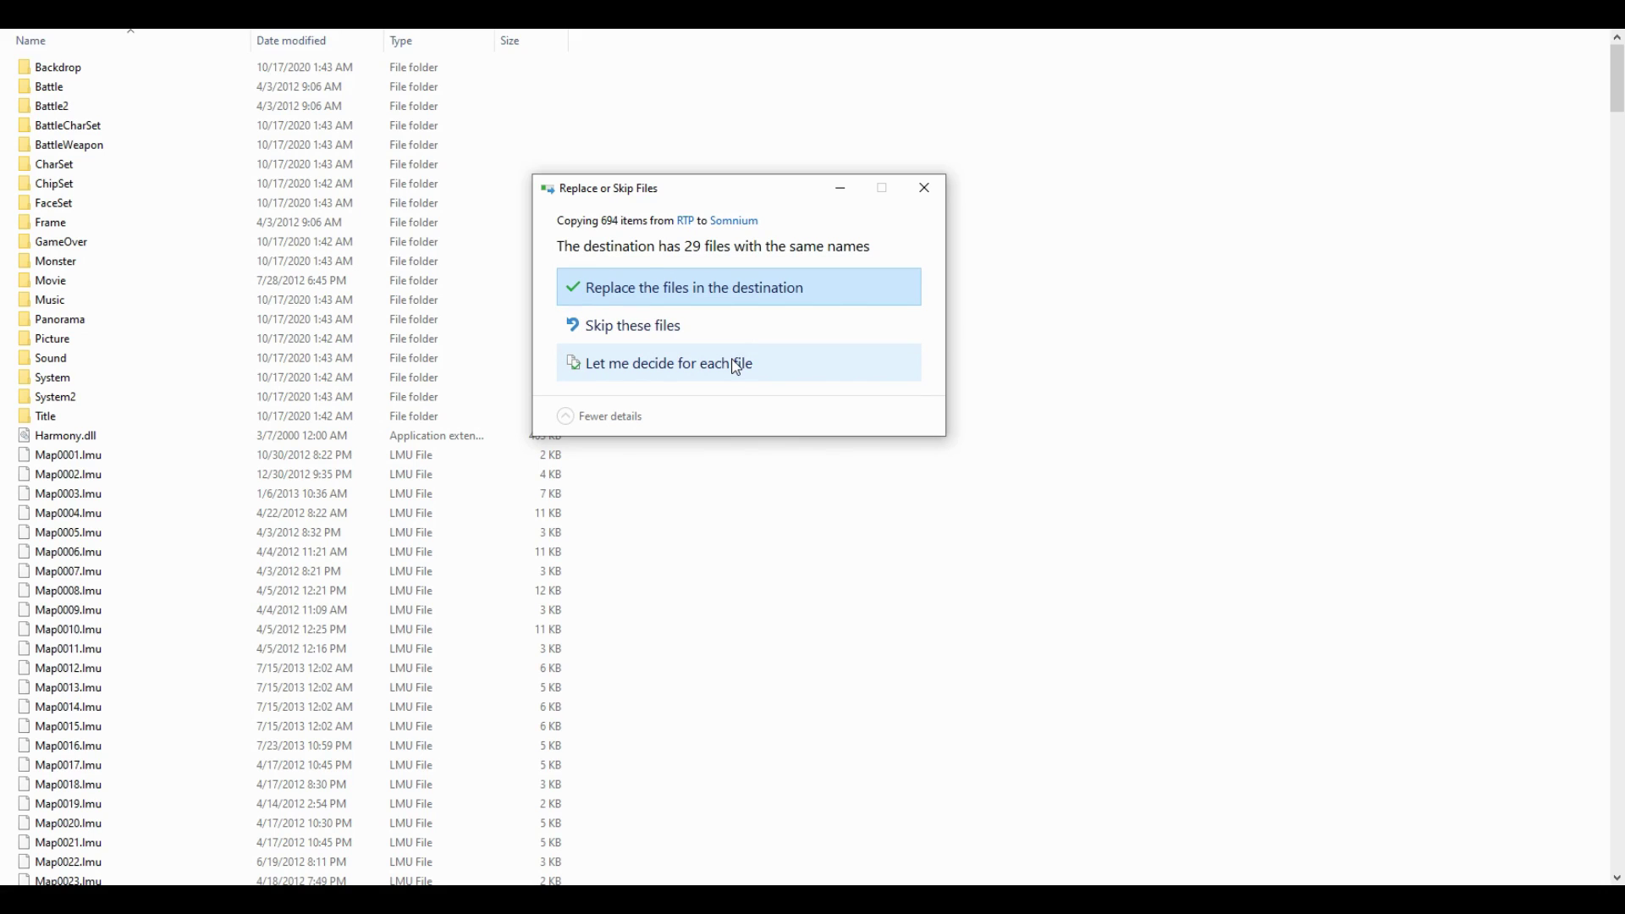
pyautogui.click(719, 334)
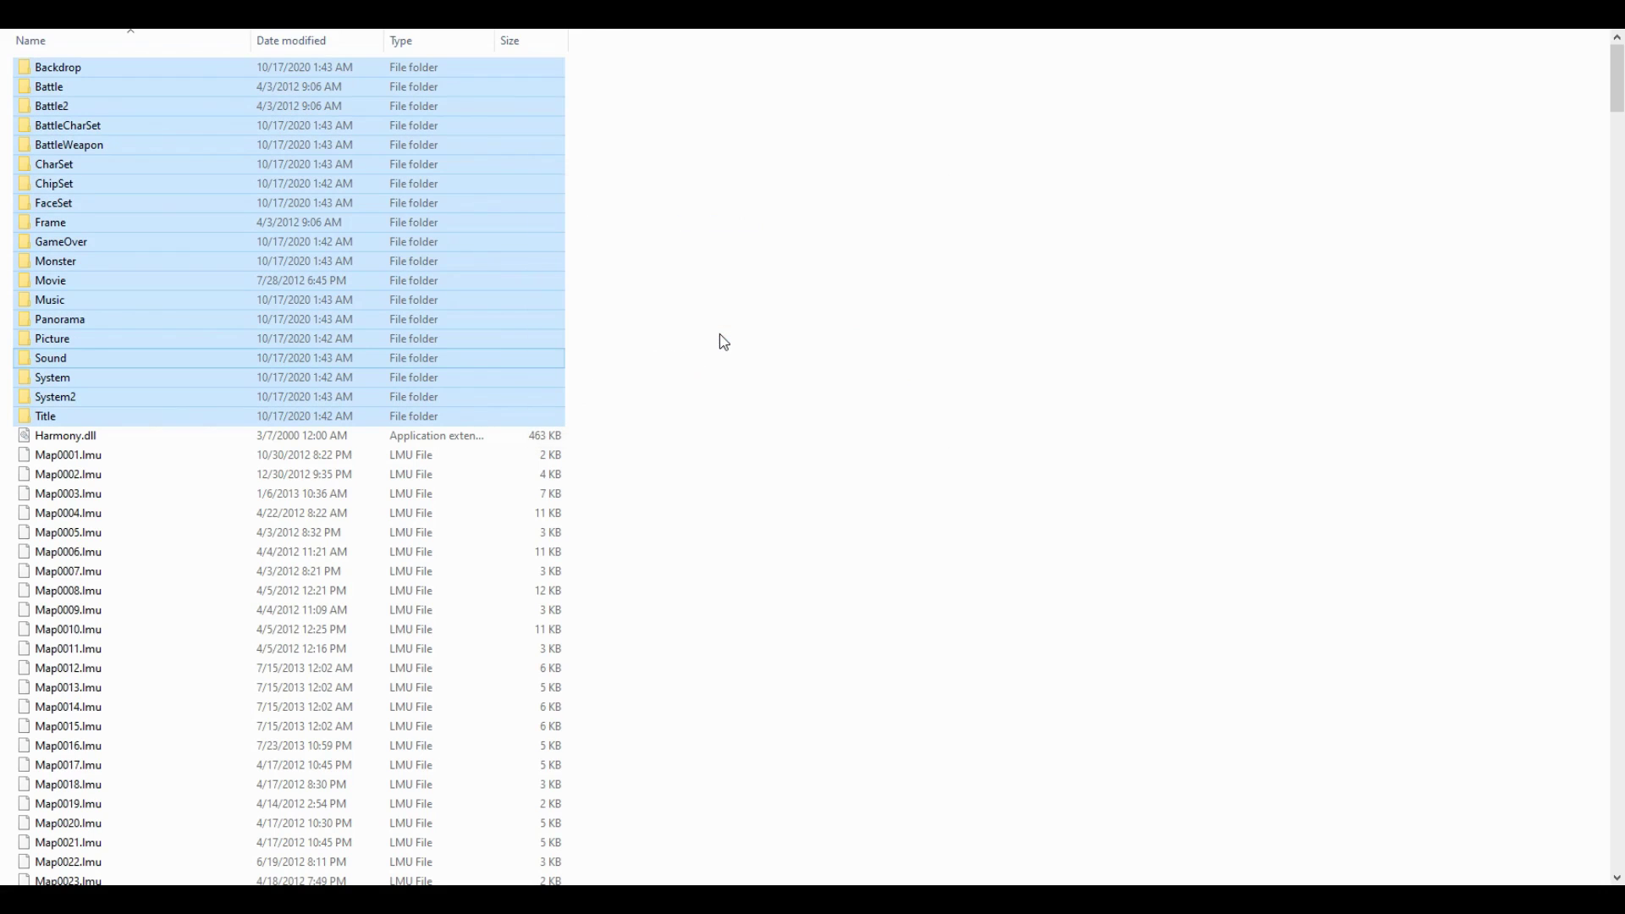
# Add a FullPackageFlag=1 line to Somnium's RPG_RT.ini and save it when closing Notepad
pyautogui.scroll(-20, 598, 587)
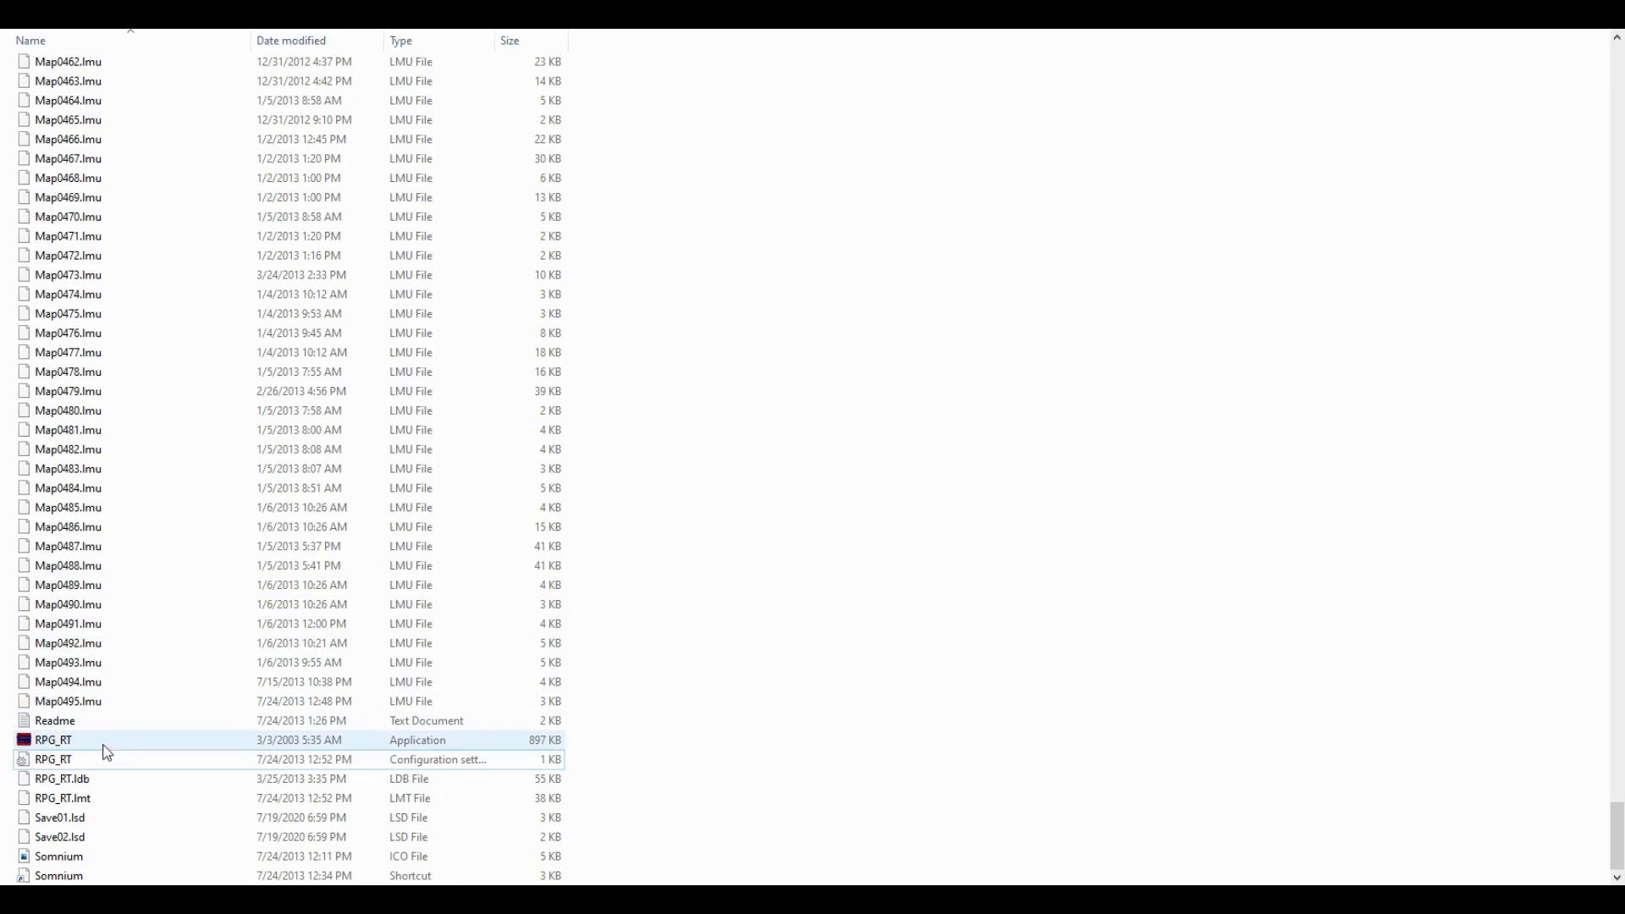
pyautogui.doubleClick(86, 764)
pyautogui.click(635, 428)
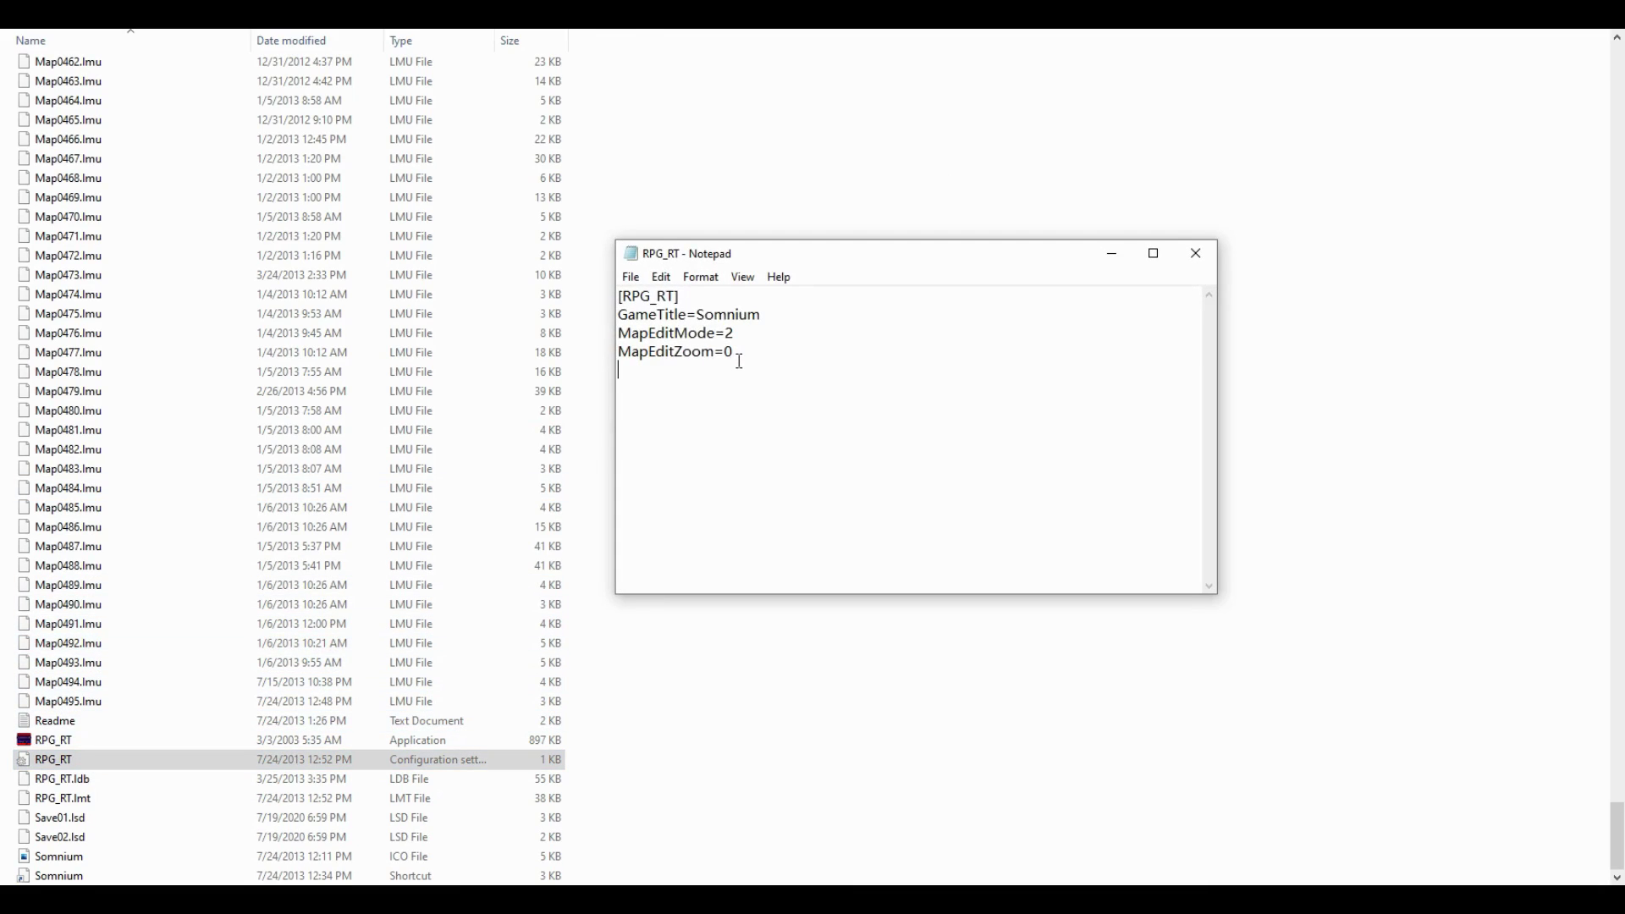
pyautogui.write('FullPackageFl')
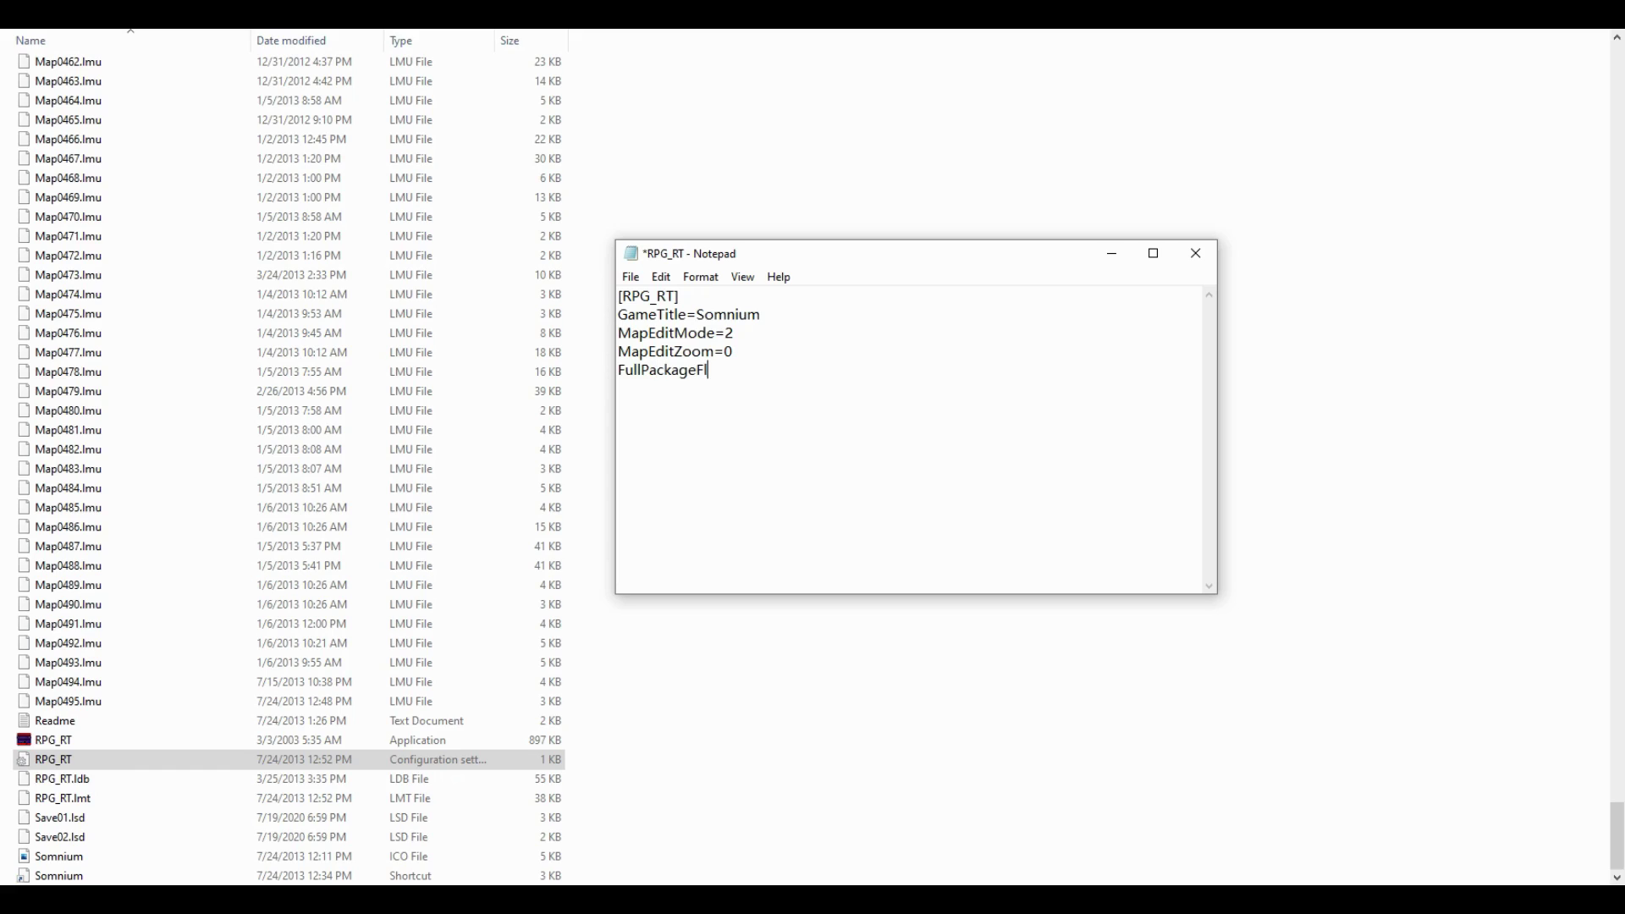
pyautogui.write('ag=1')
pyautogui.click(1196, 253)
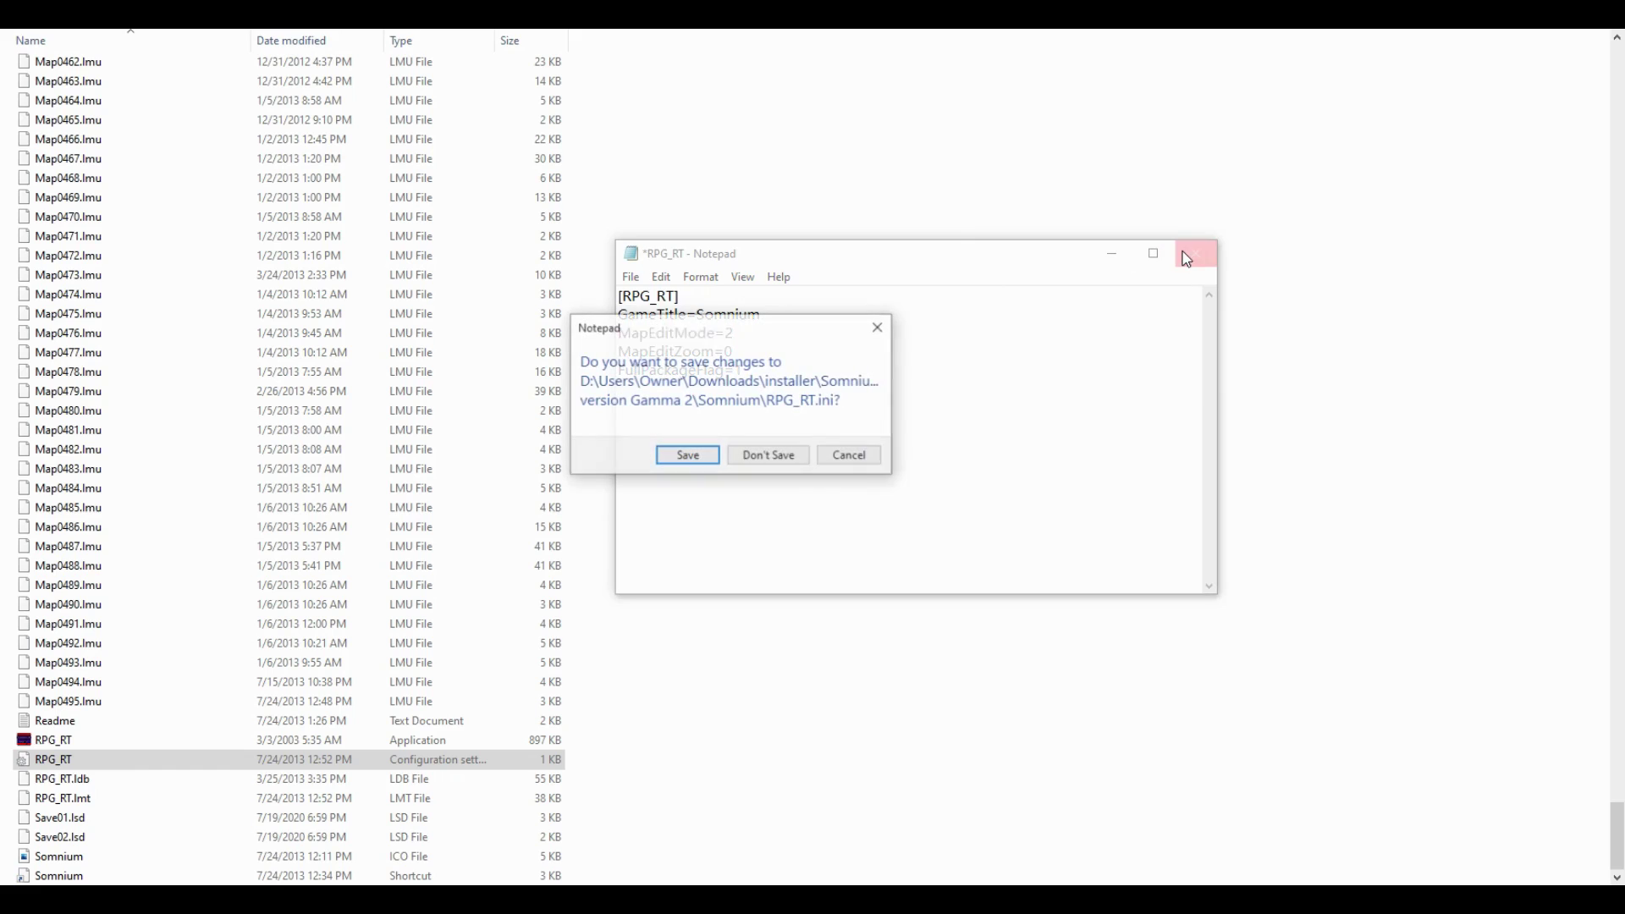
pyautogui.click(710, 458)
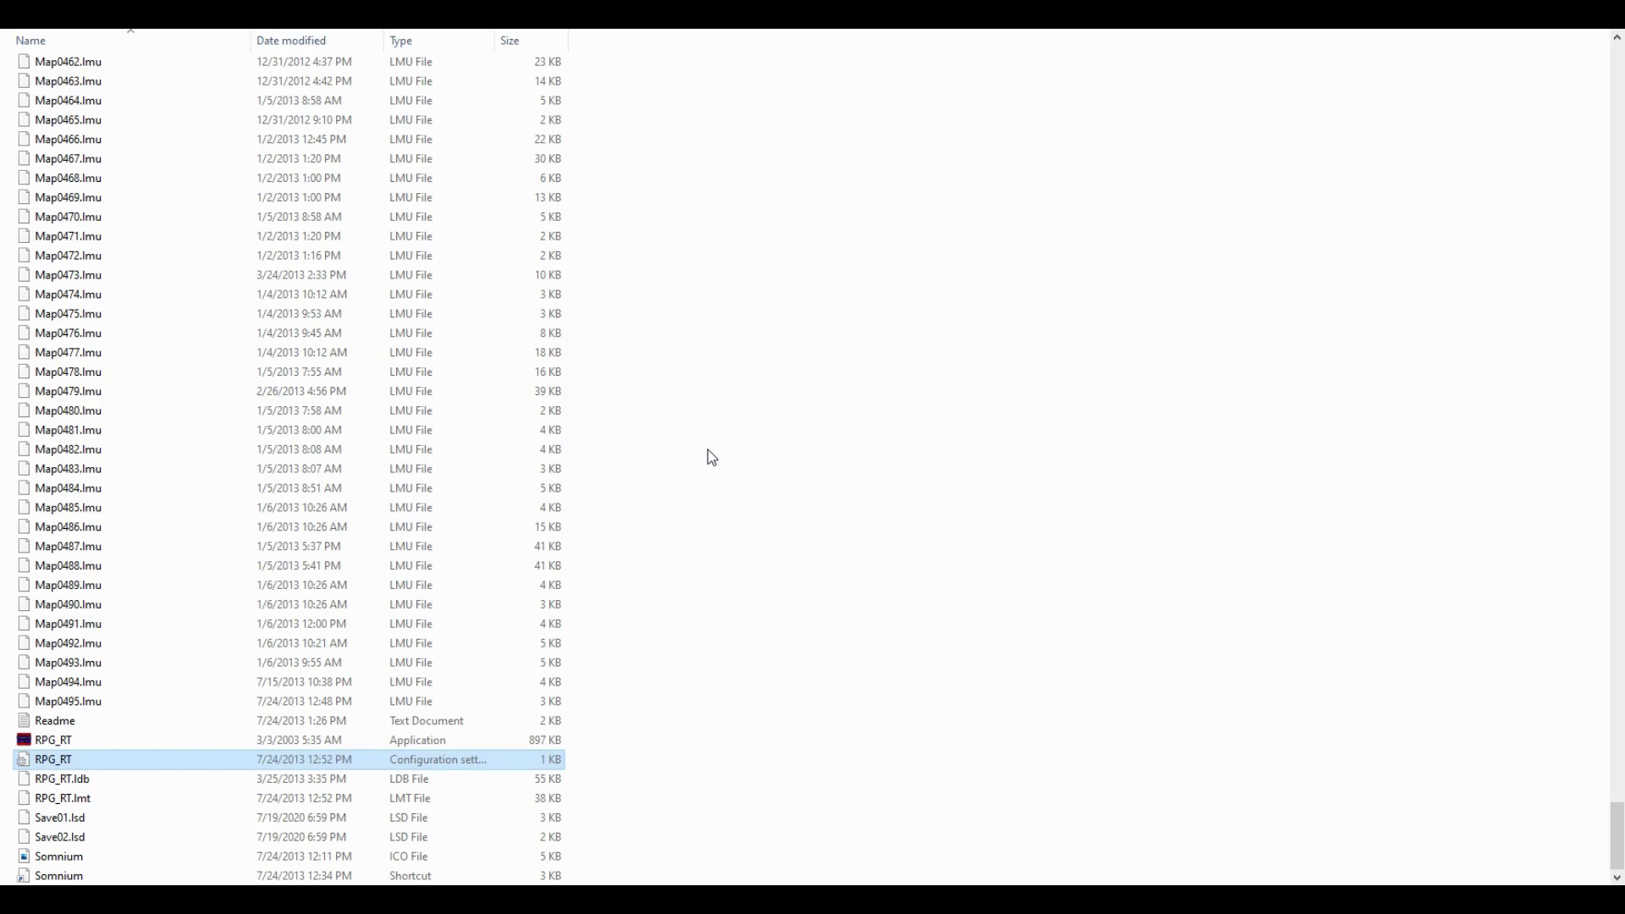
# Run the RPG_RT application in the Somnium folder to start the game
pyautogui.doubleClick(546, 740)
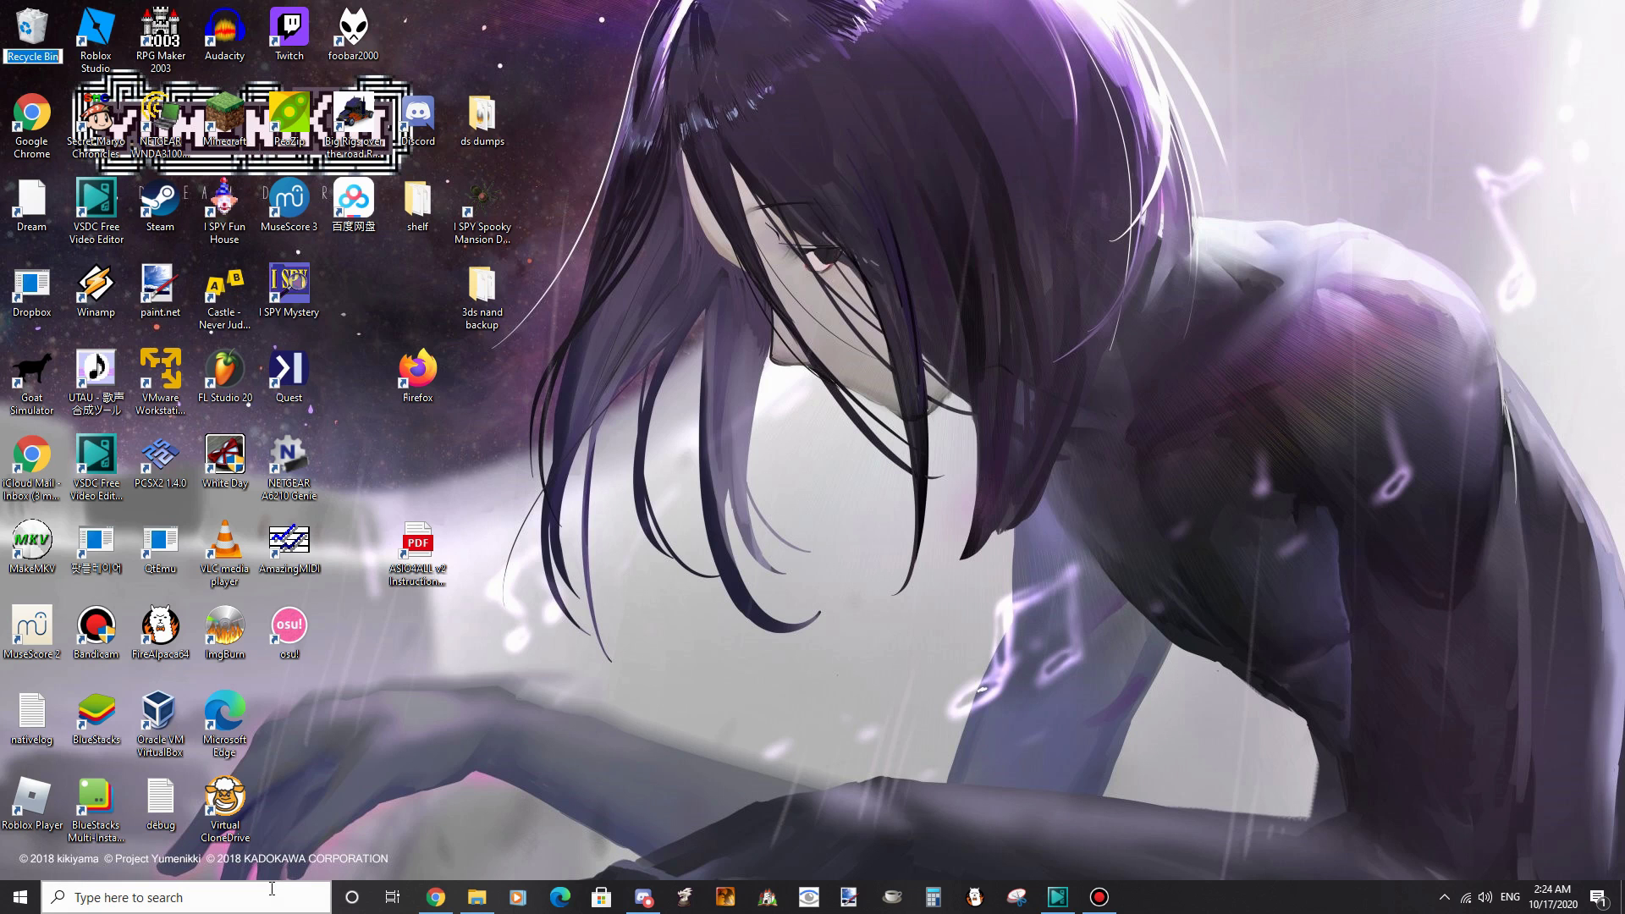
# Check in Control Panel's Region settings that the non-Unicode system locale is Japanese (Japan), leaving it unchanged
pyautogui.click(269, 899)
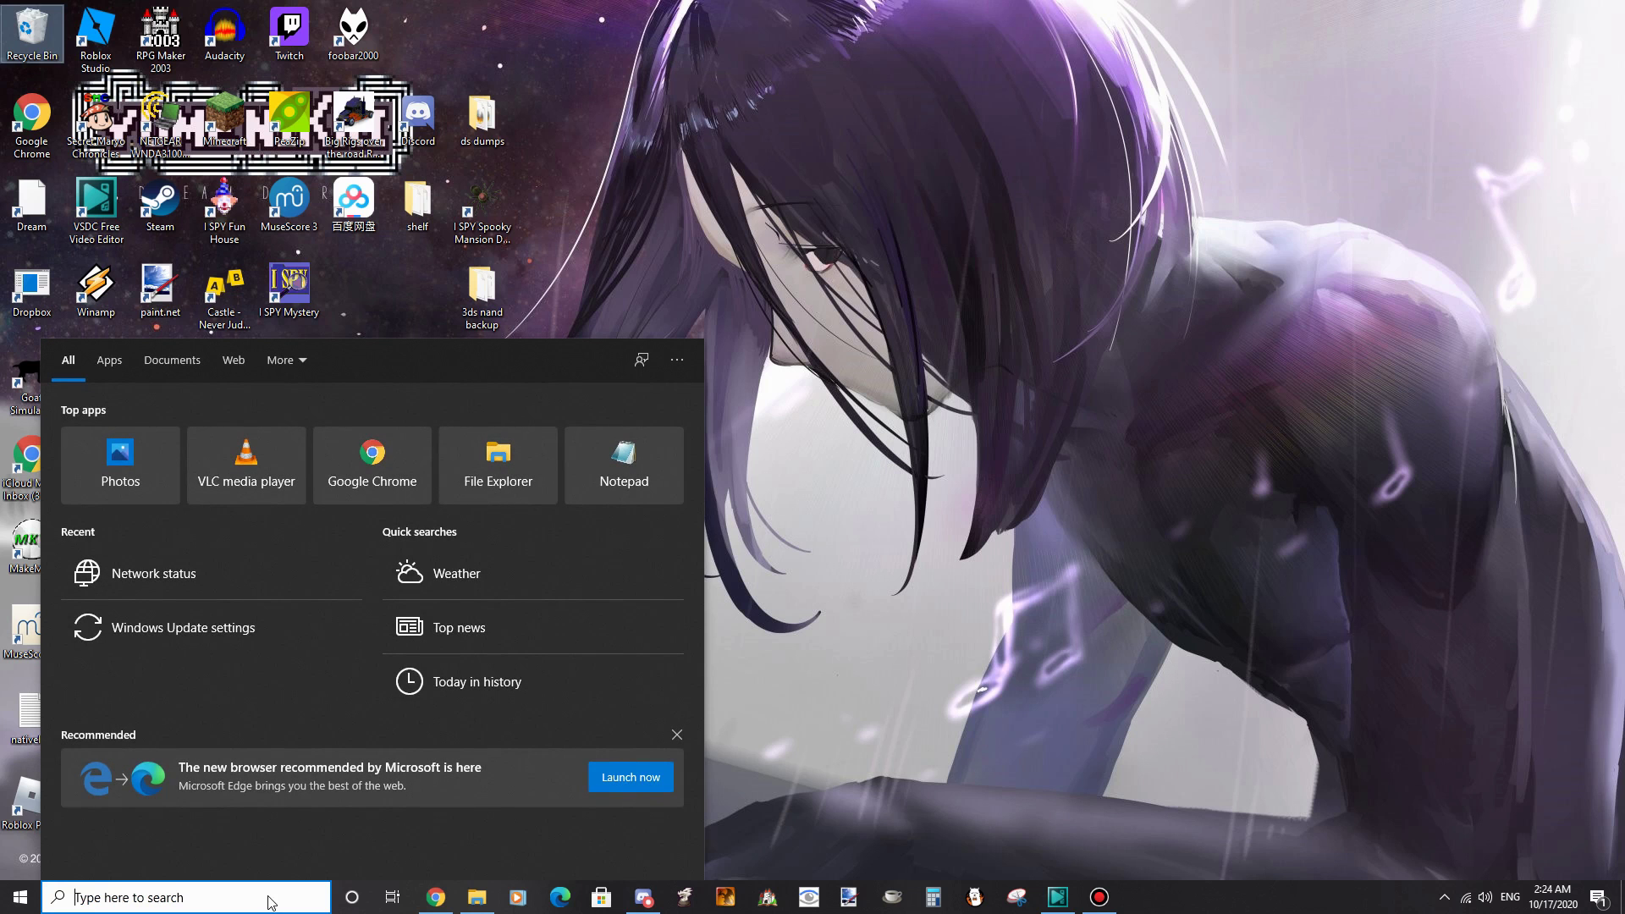
pyautogui.write('contro')
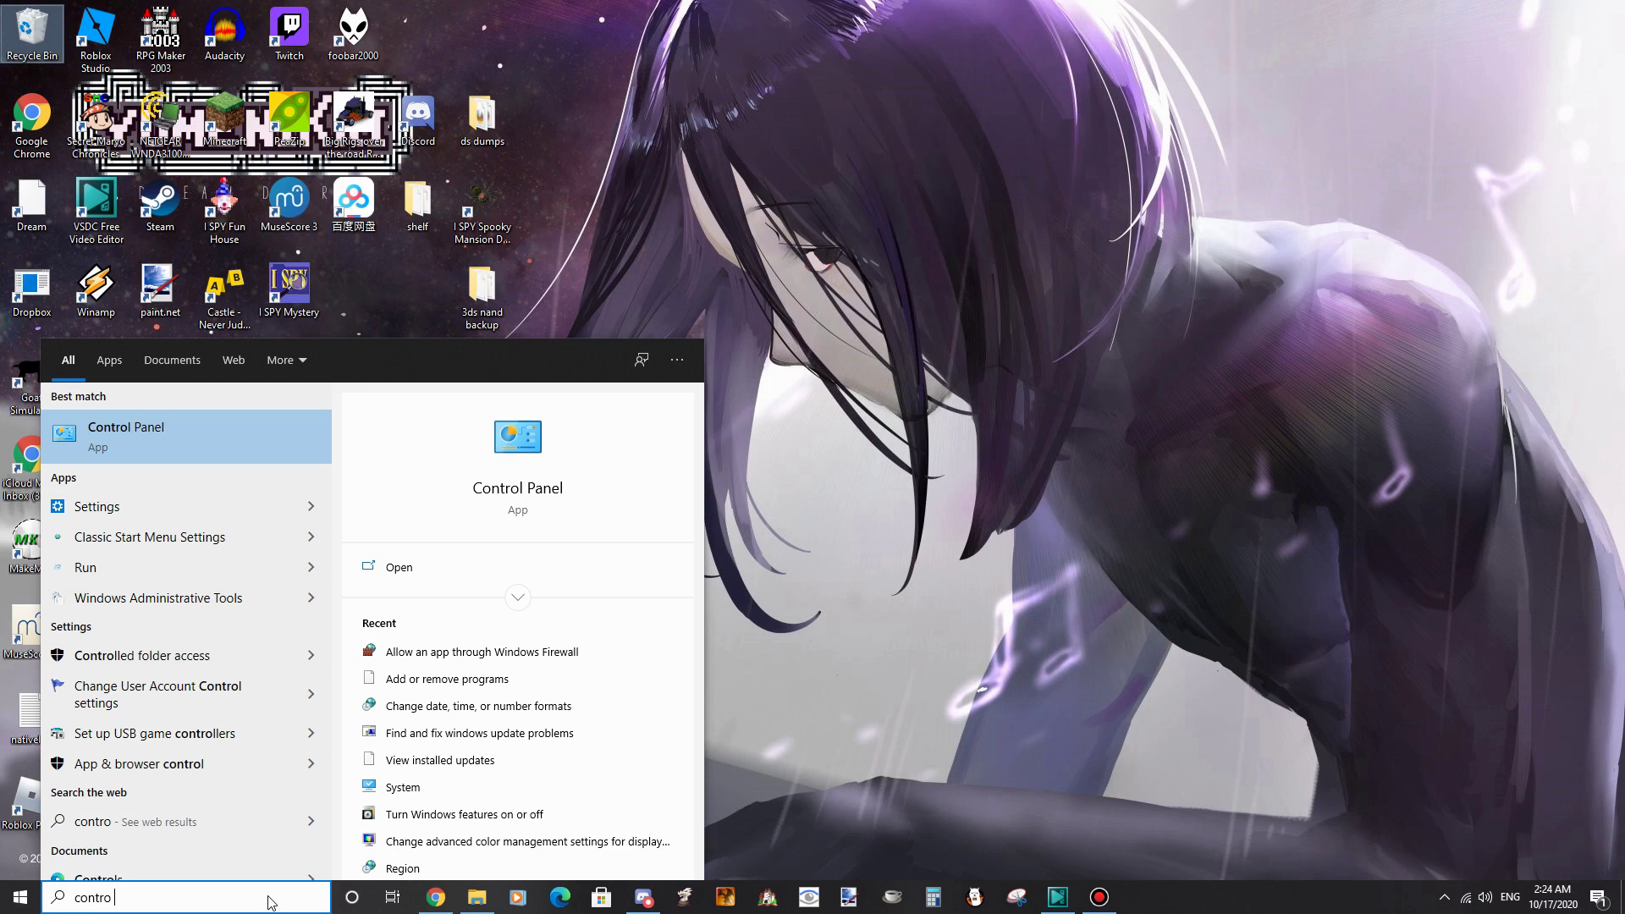
pyautogui.click(218, 446)
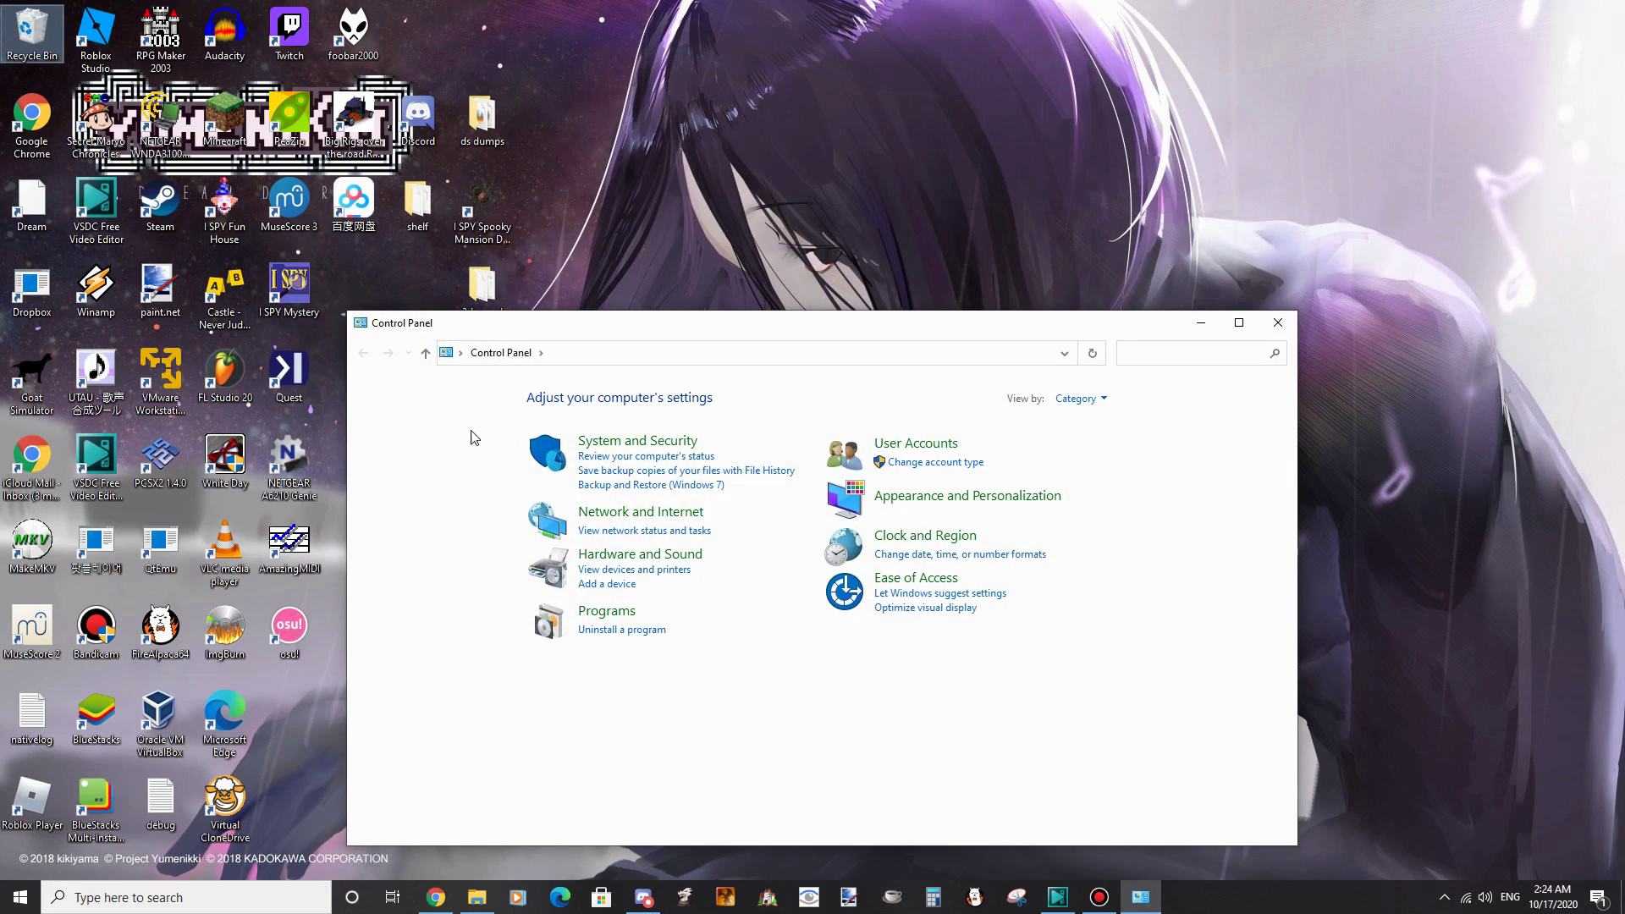
pyautogui.click(907, 537)
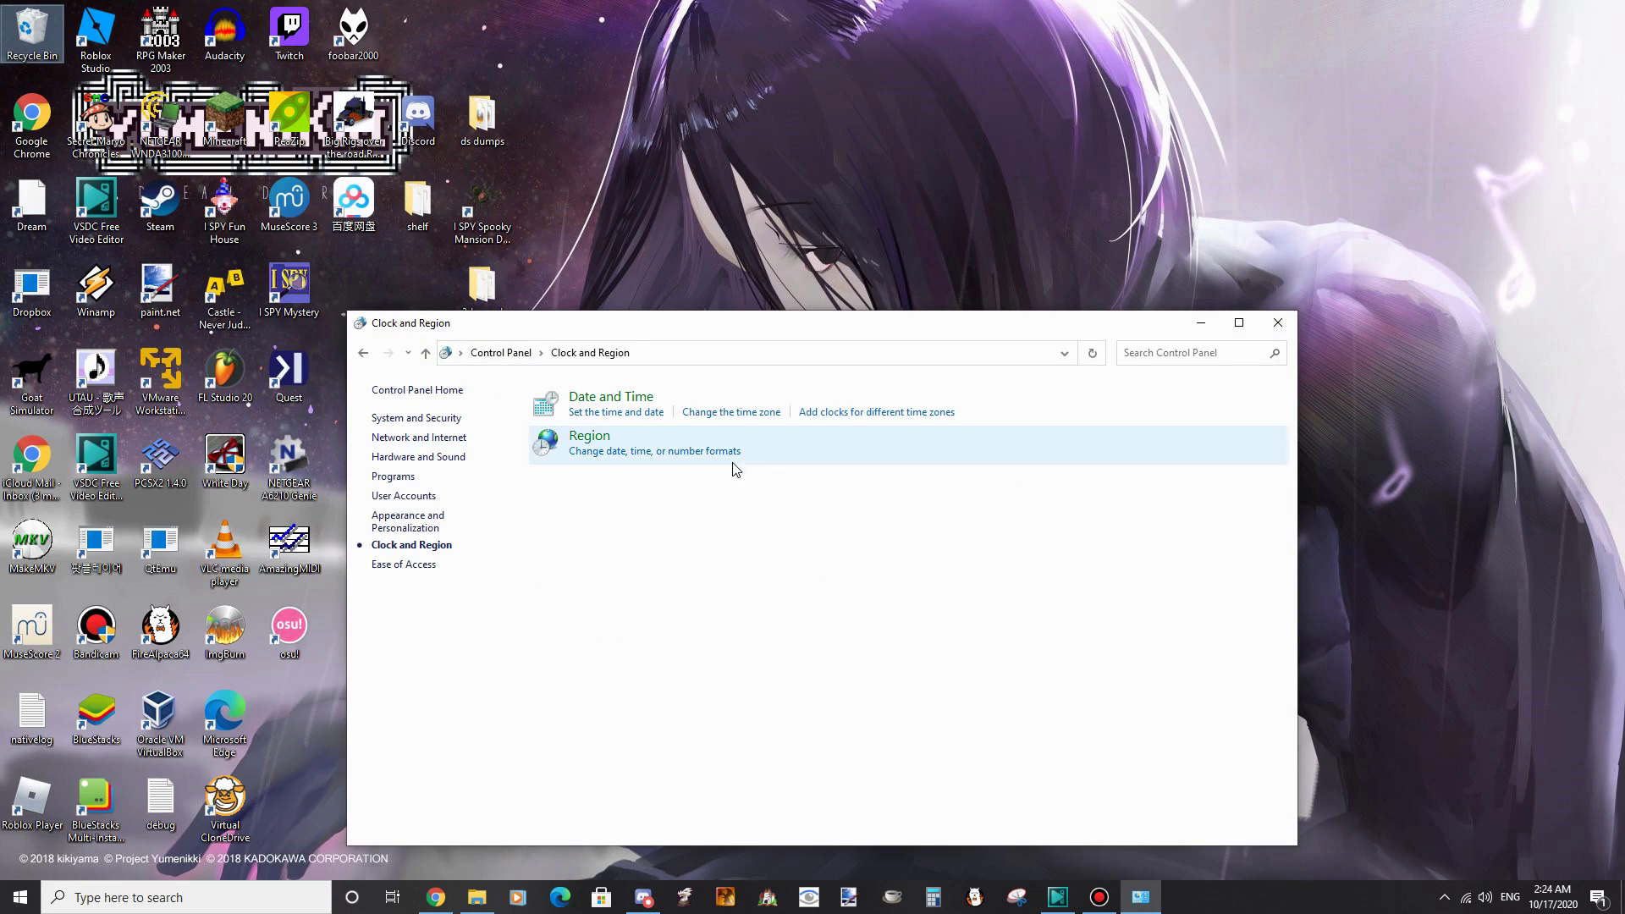
pyautogui.click(592, 437)
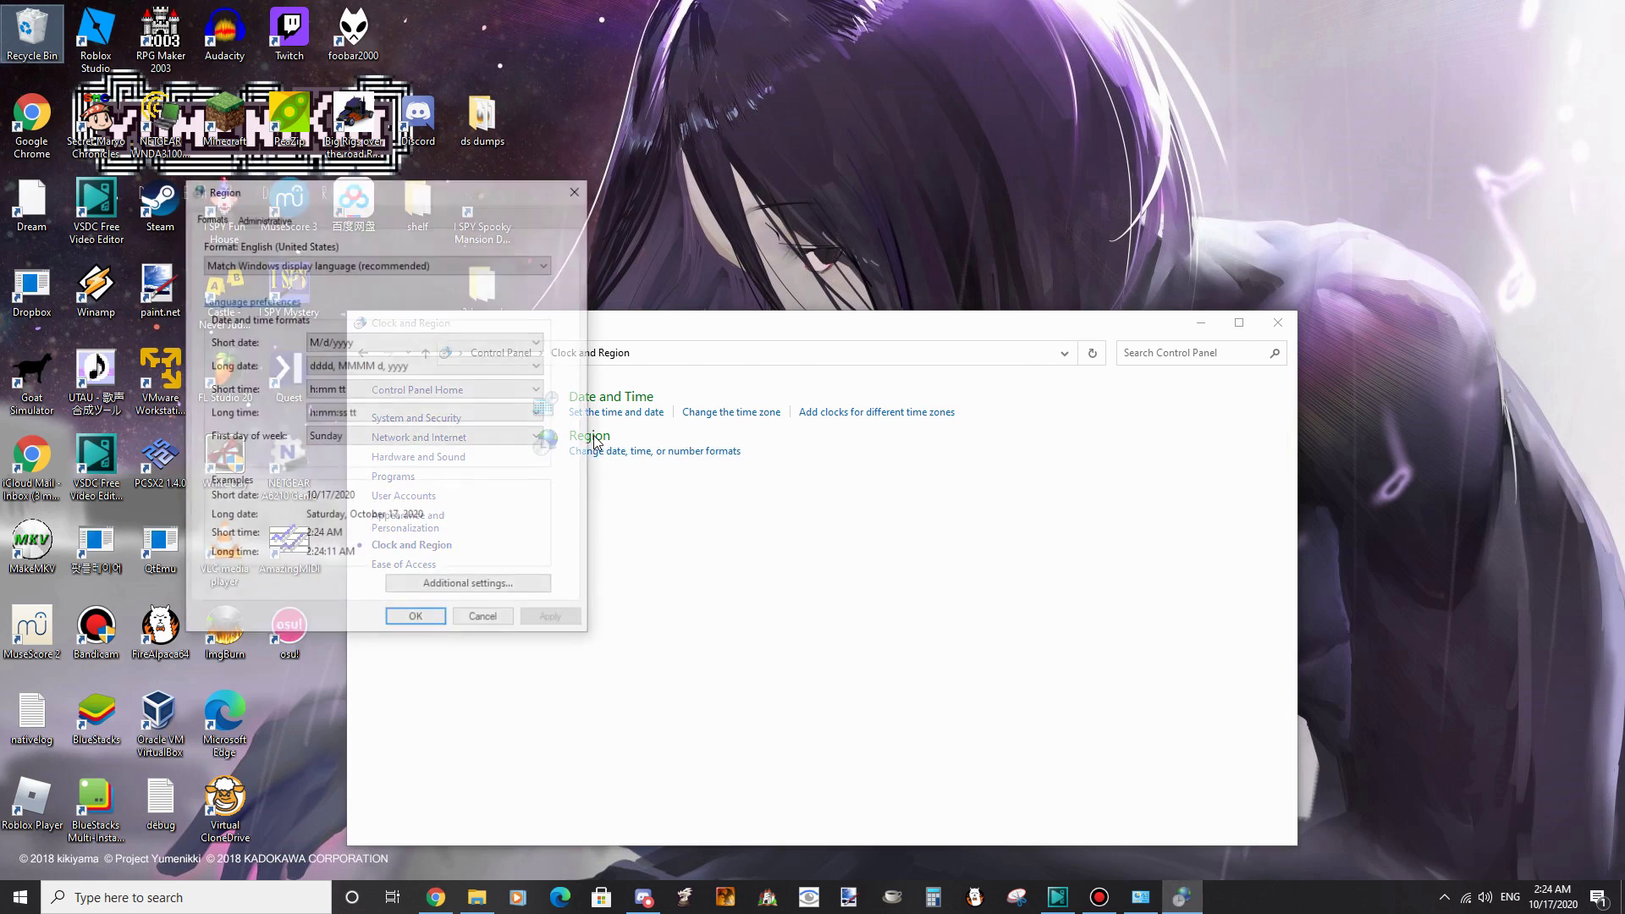
pyautogui.click(279, 222)
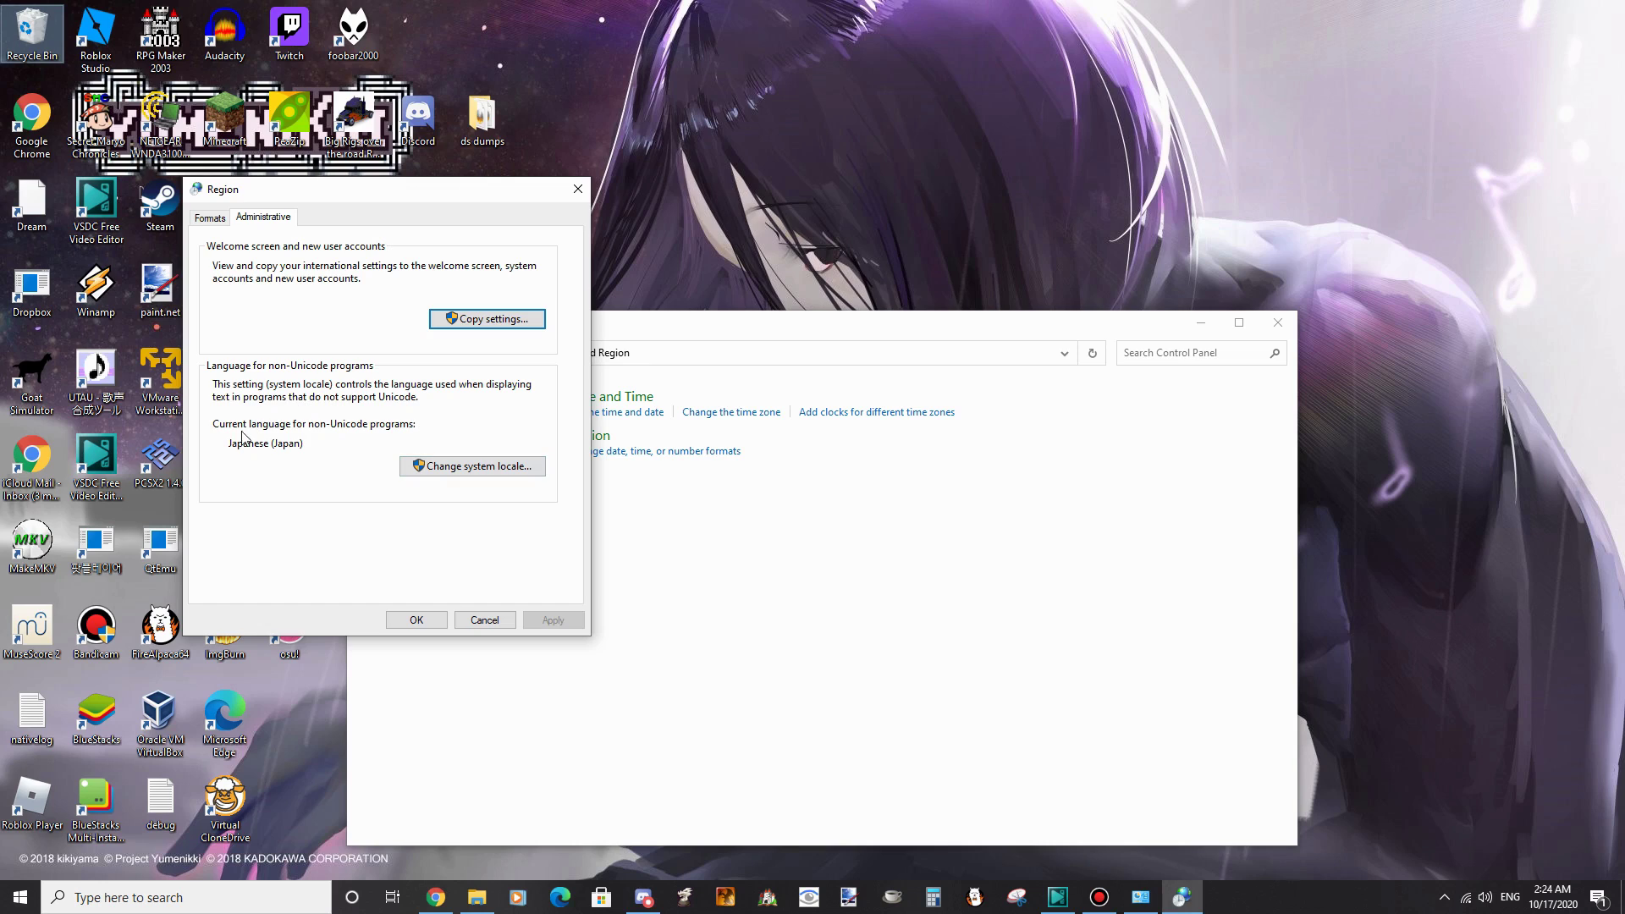
pyautogui.click(418, 471)
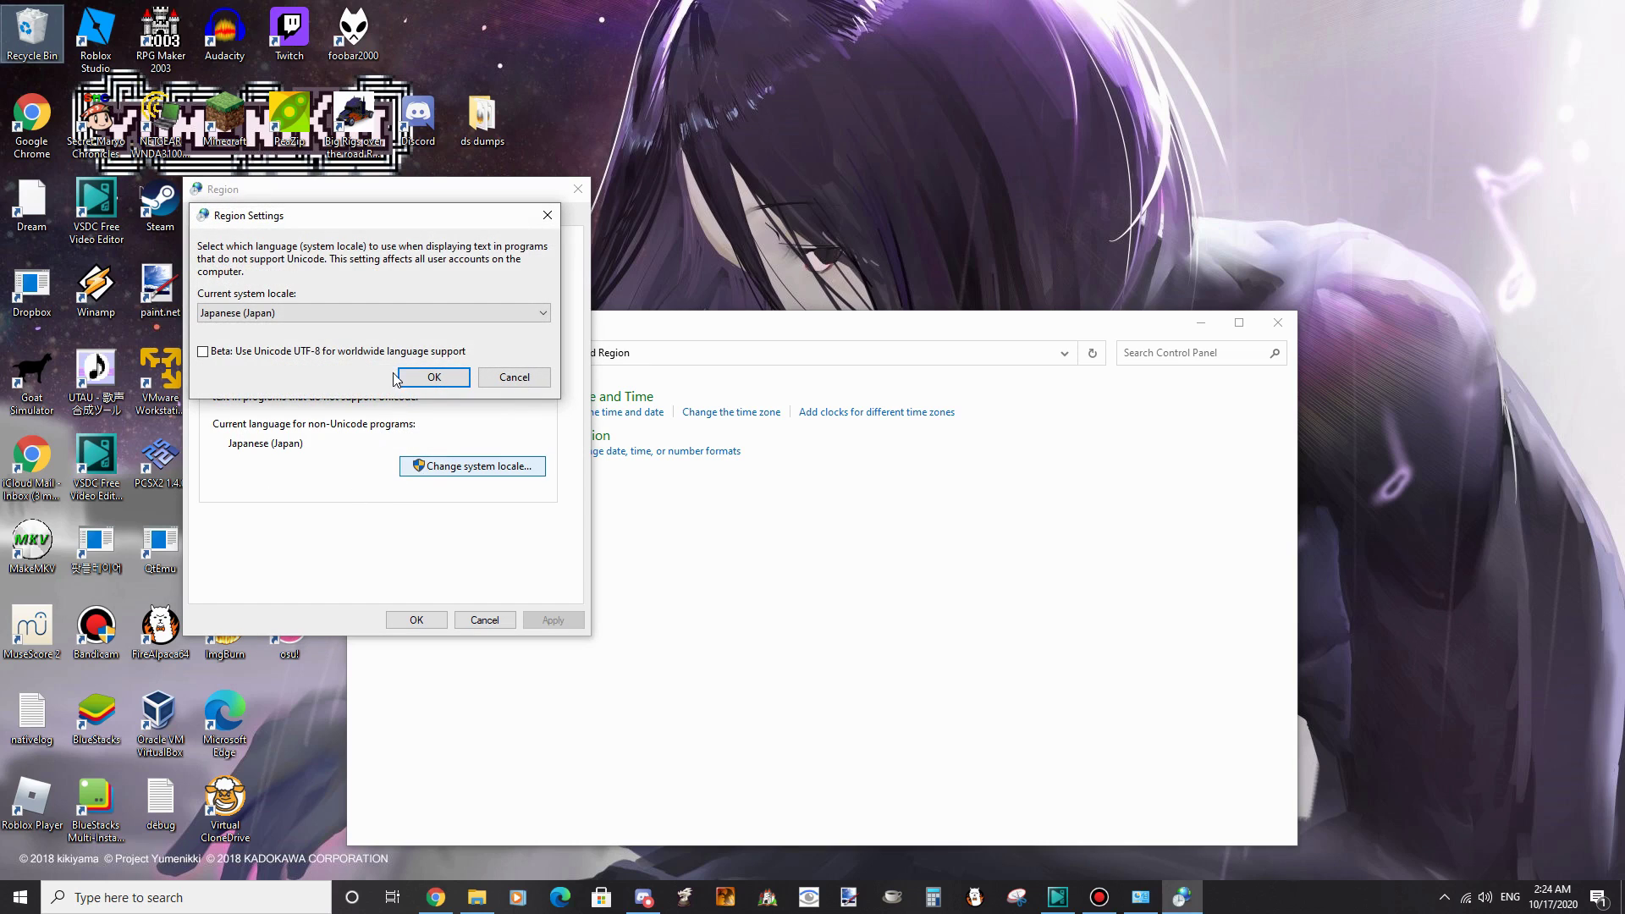
pyautogui.click(393, 318)
pyautogui.click(394, 319)
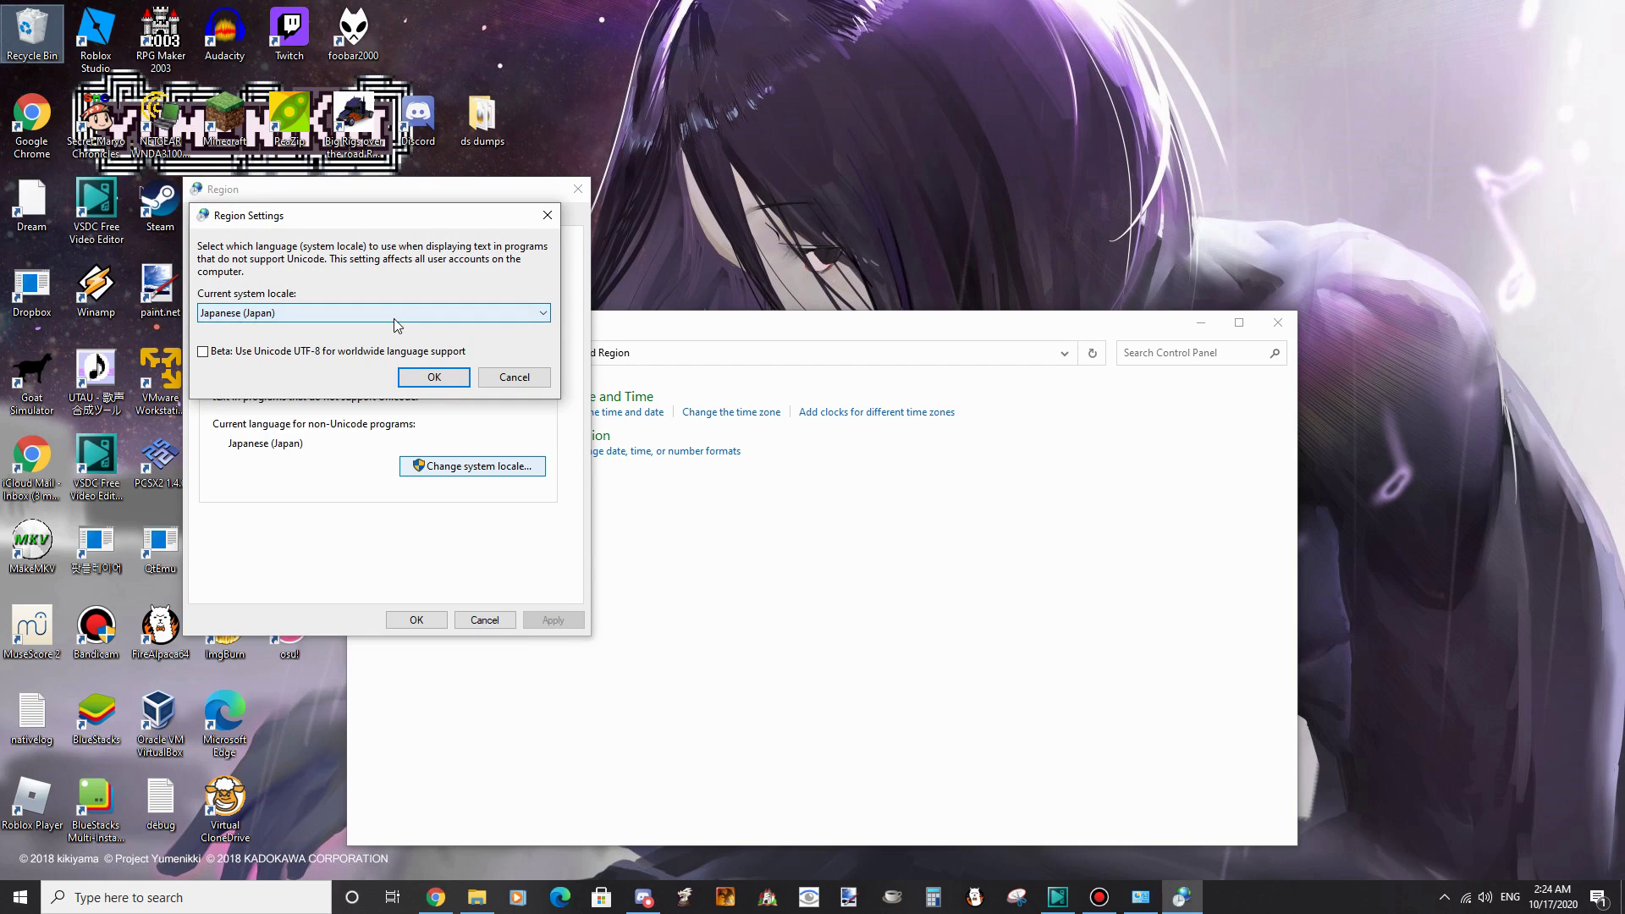
pyautogui.click(516, 376)
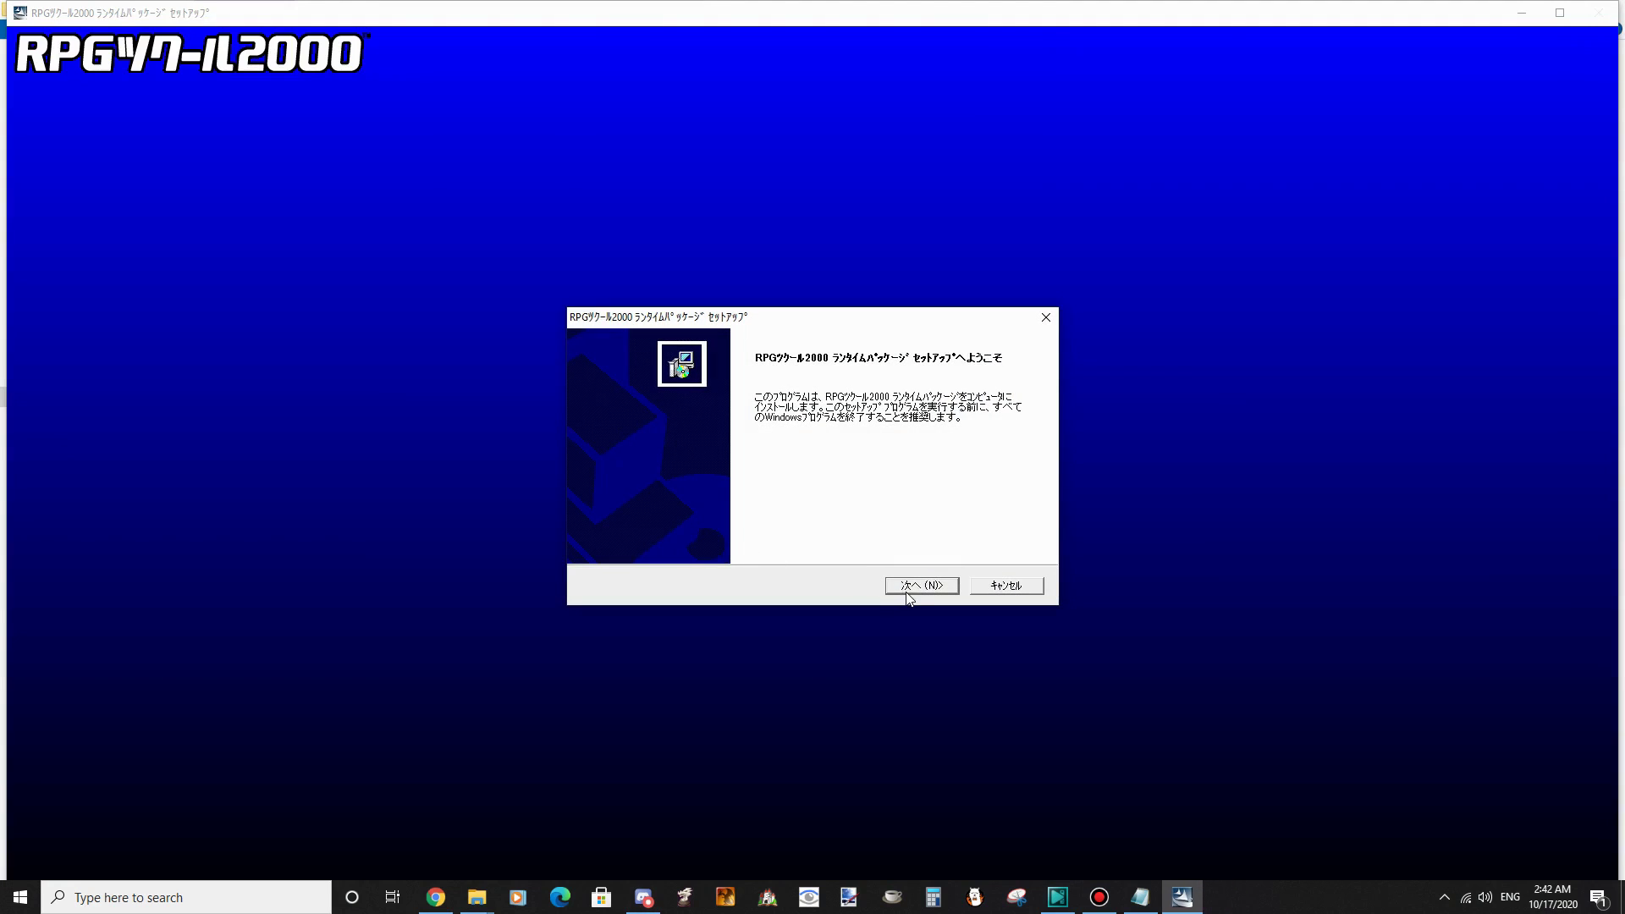
# Install the RPG Maker 2000 RTP to its default folder
pyautogui.click(907, 595)
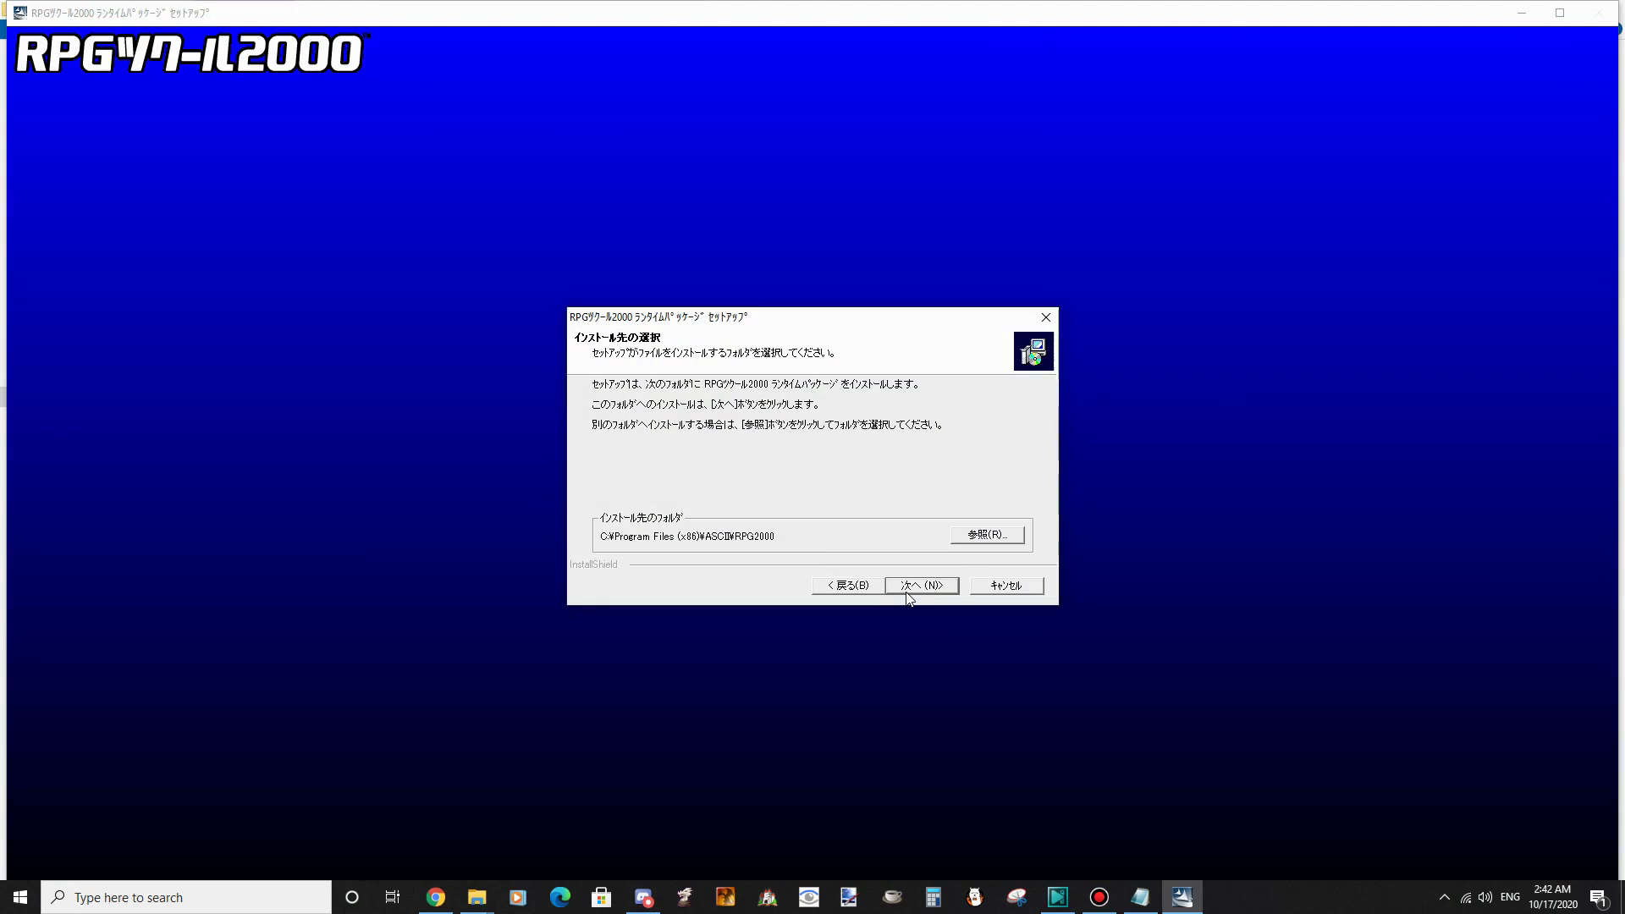
pyautogui.click(912, 591)
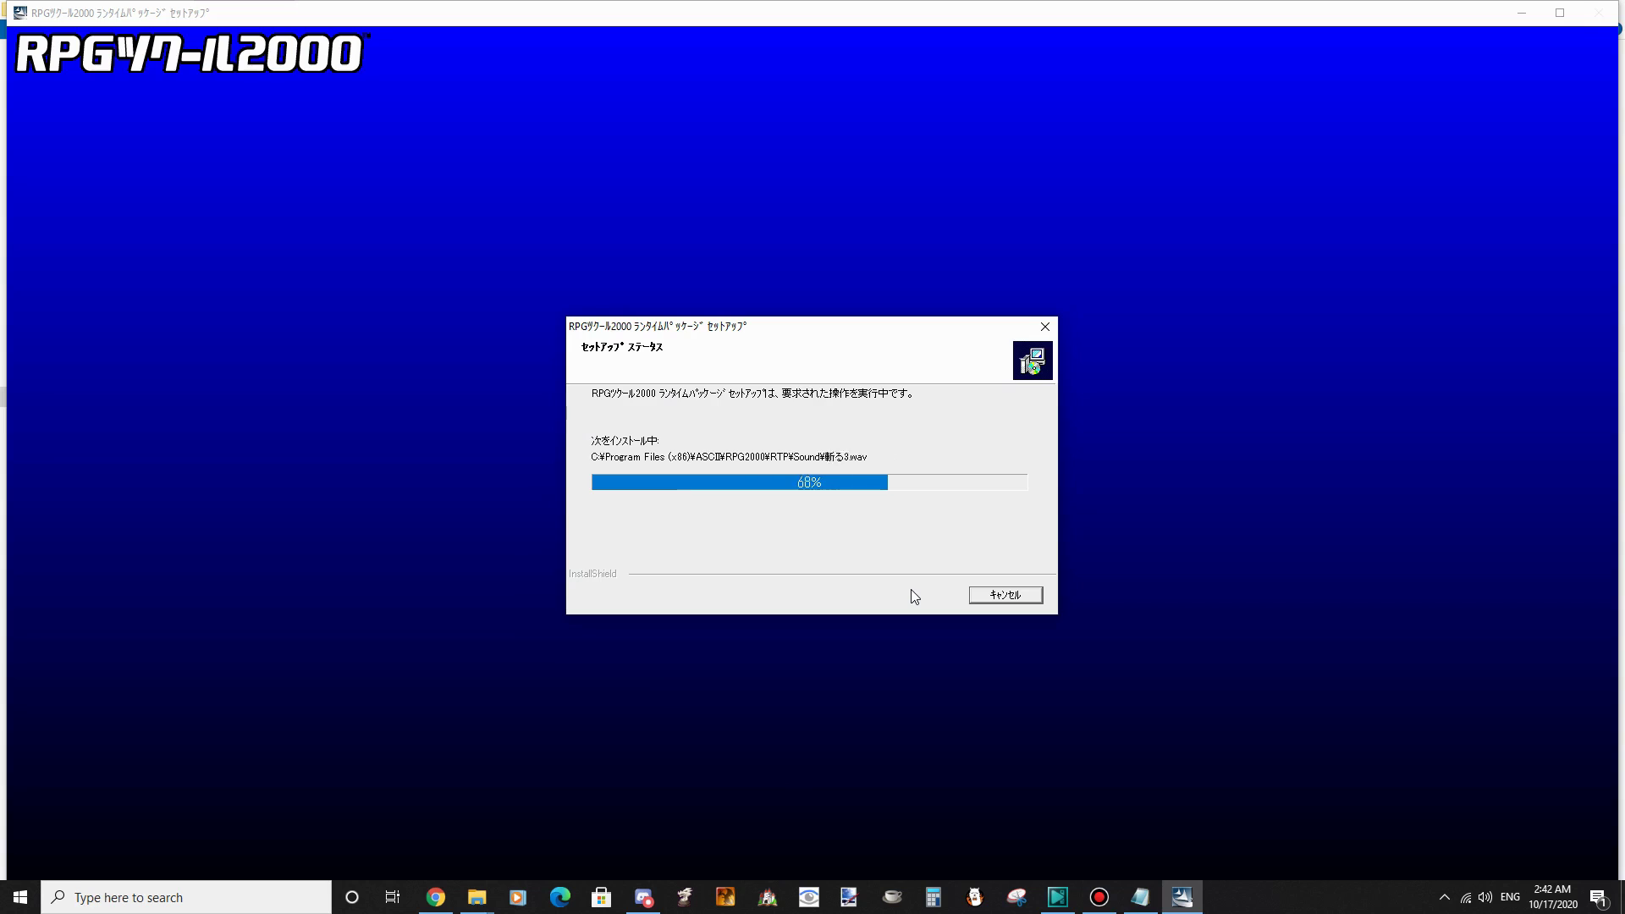
pyautogui.click(910, 589)
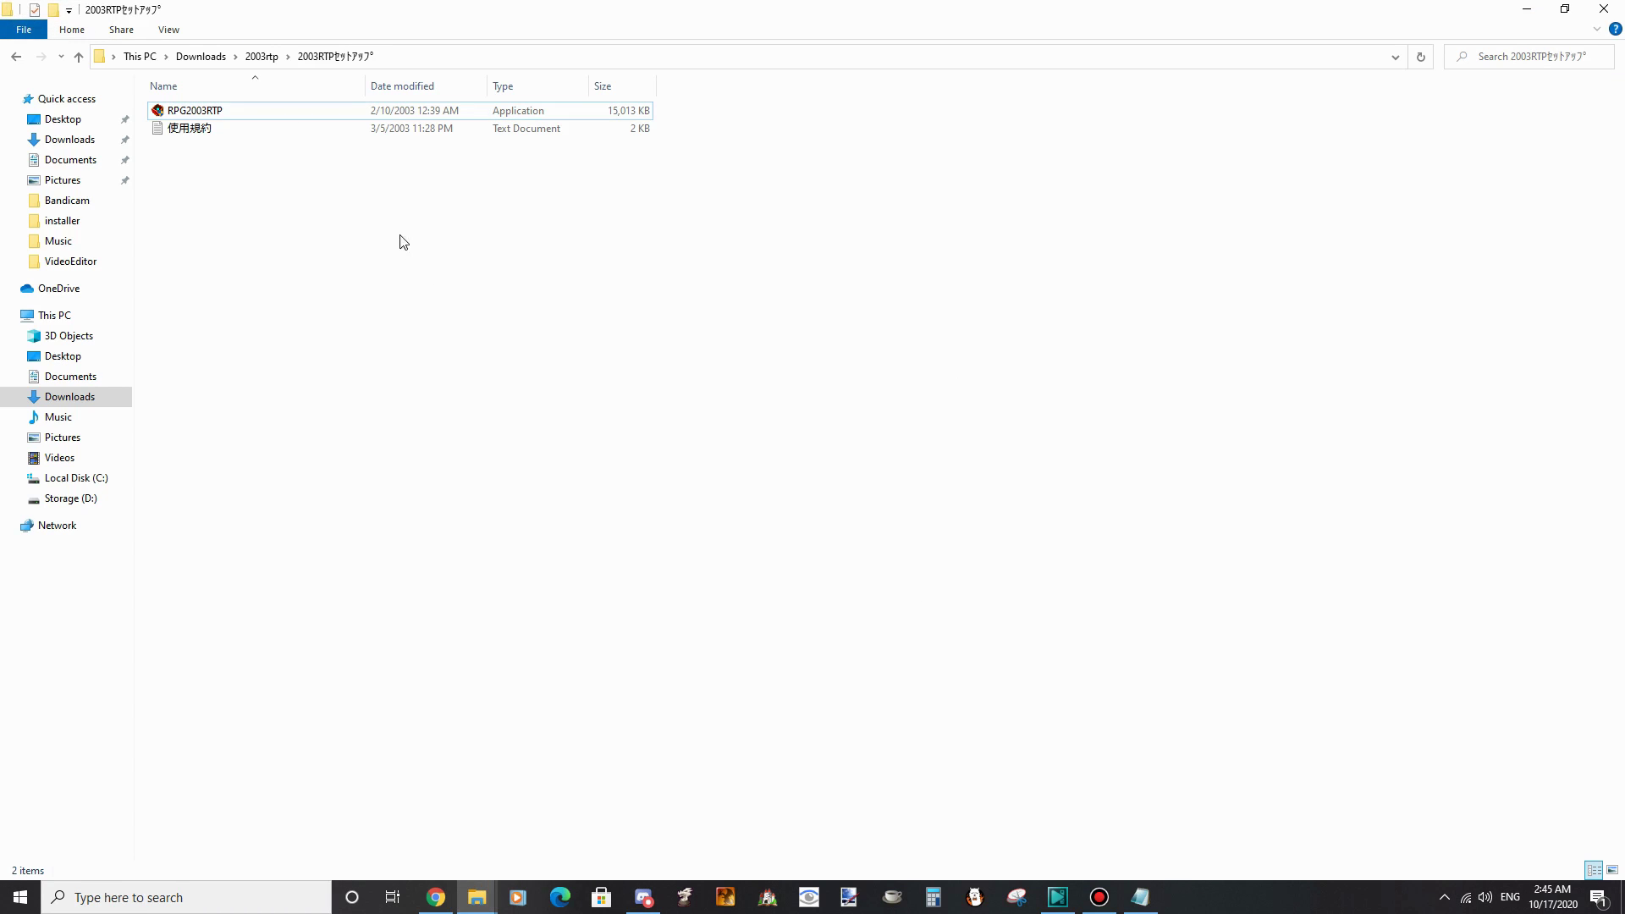
# Run RPG2003RTP and install the RPG Maker 2003 RTP to its default folder
pyautogui.click(327, 113)
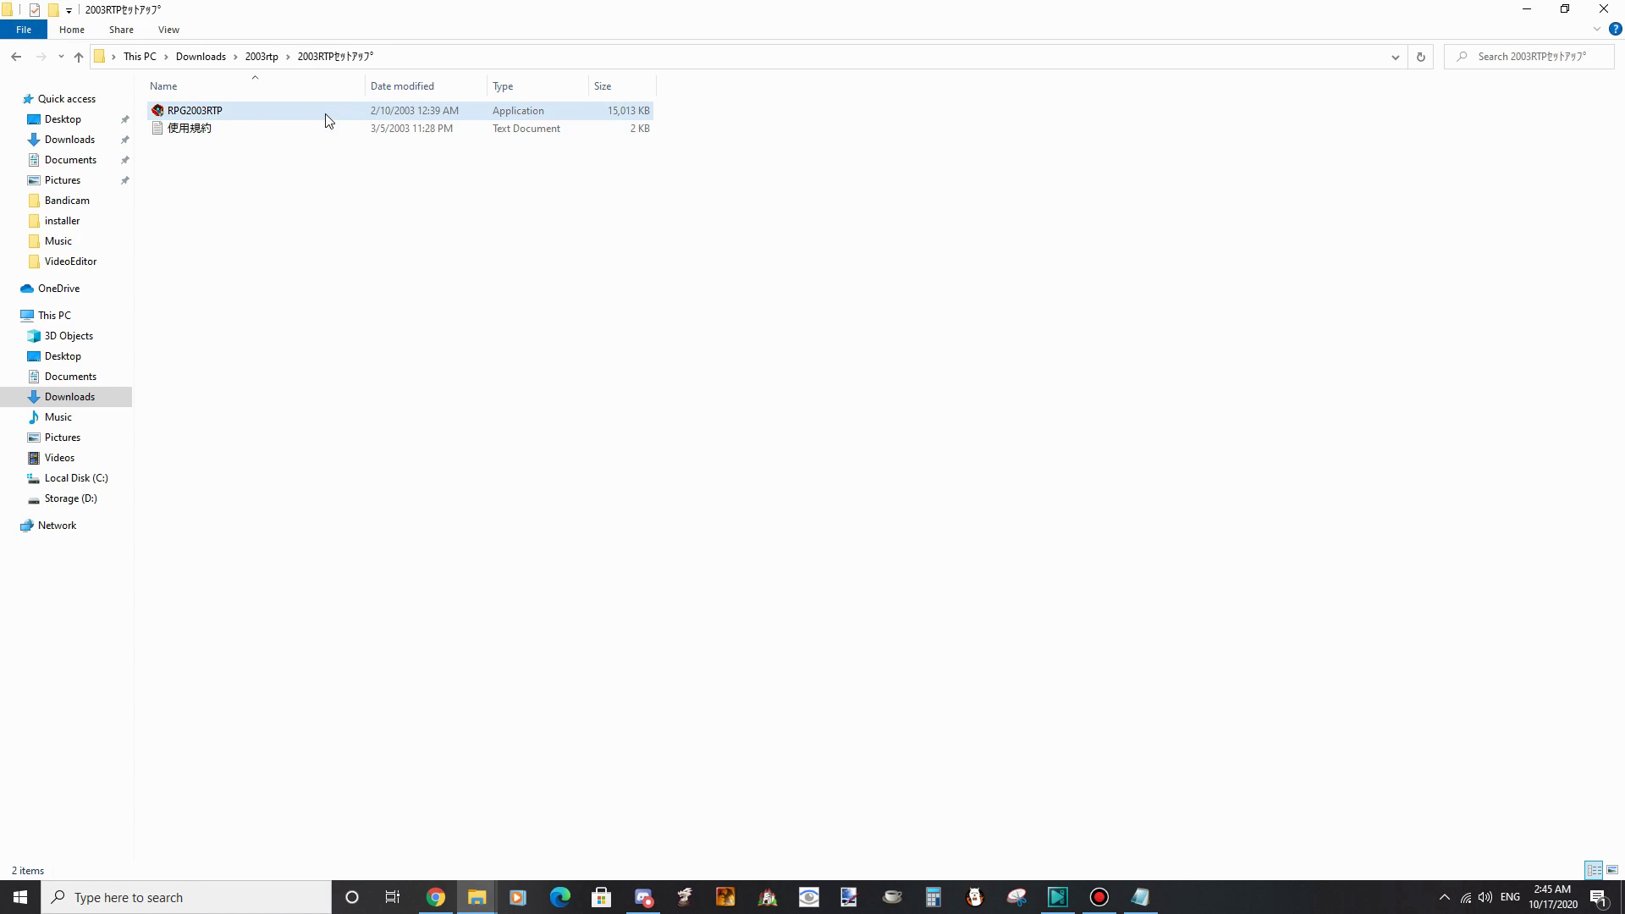
pyautogui.press('Return')
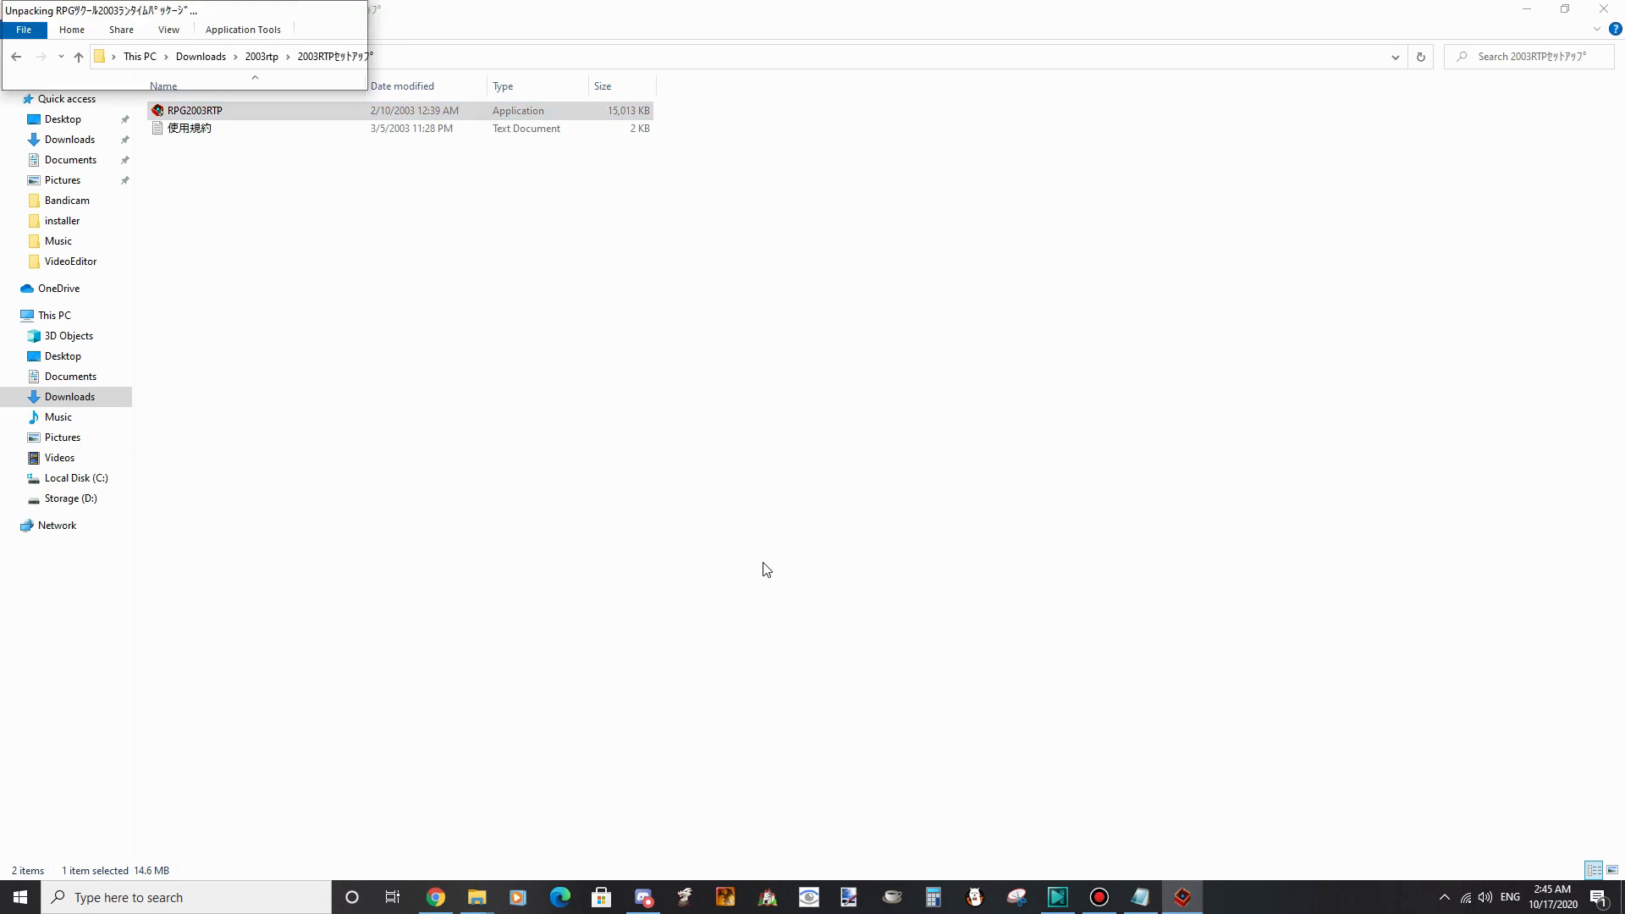
pyautogui.click(932, 586)
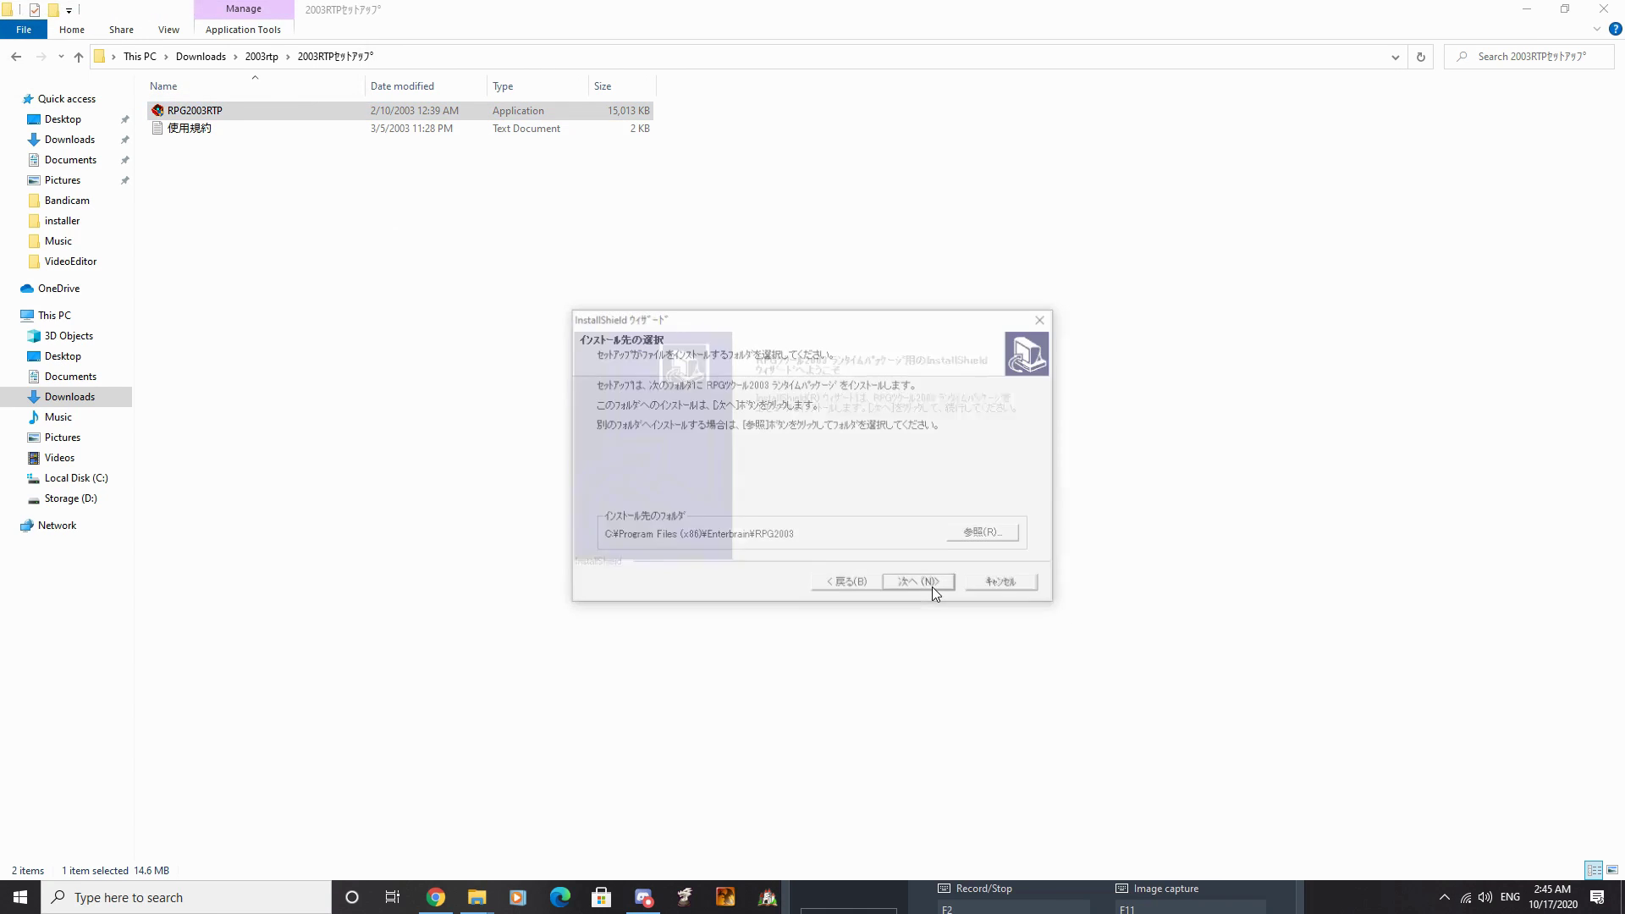
pyautogui.click(930, 587)
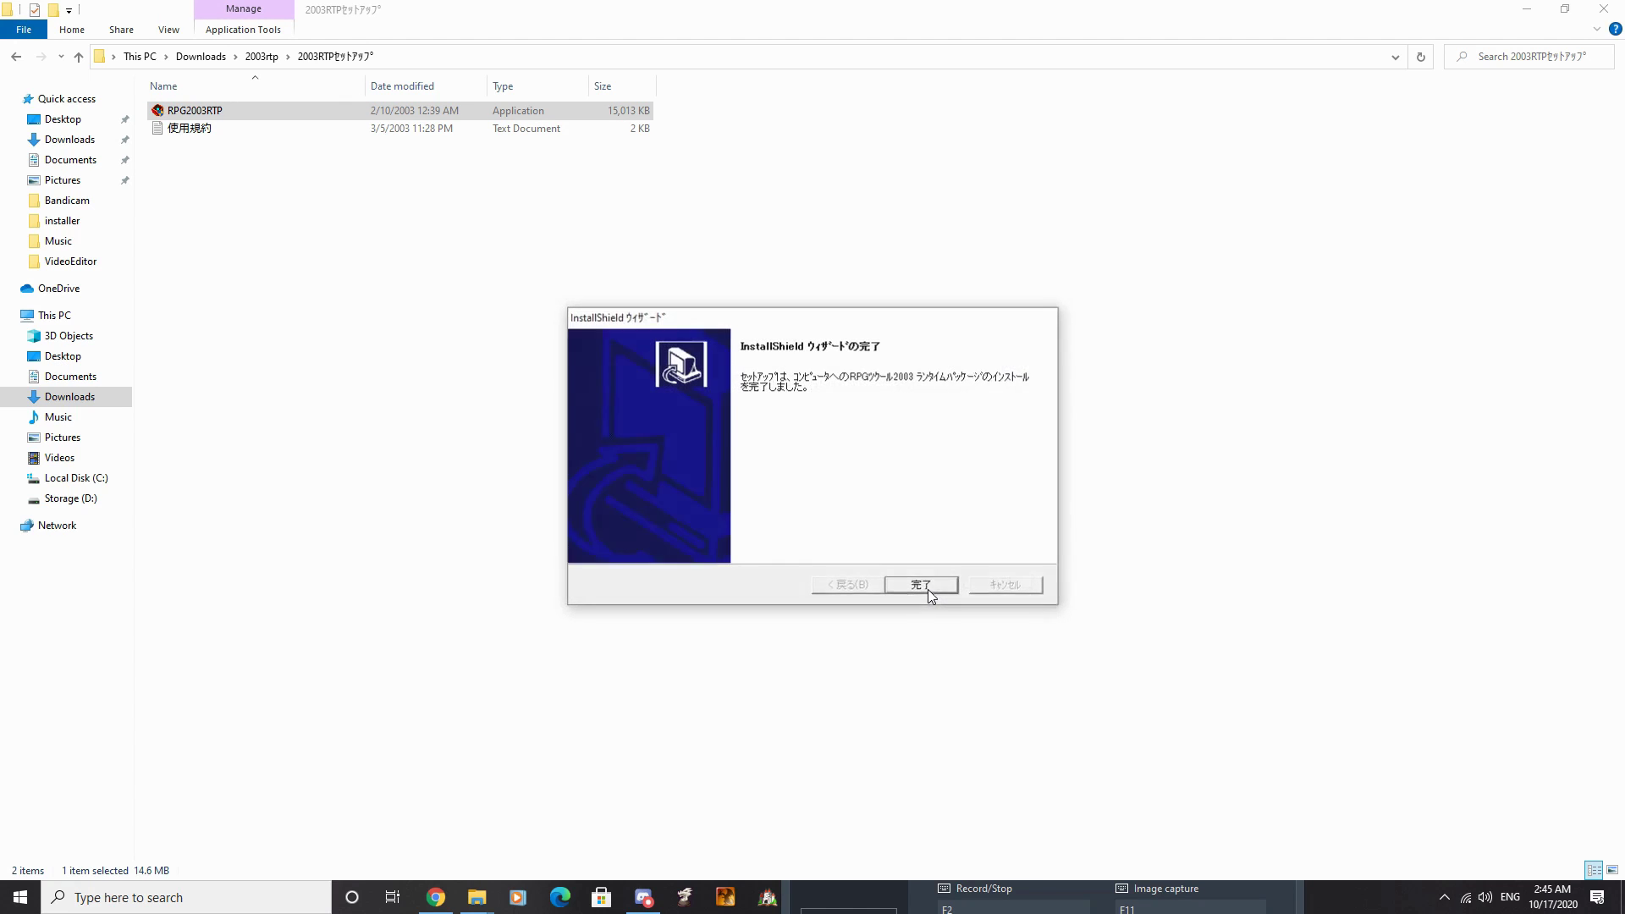
pyautogui.click(927, 589)
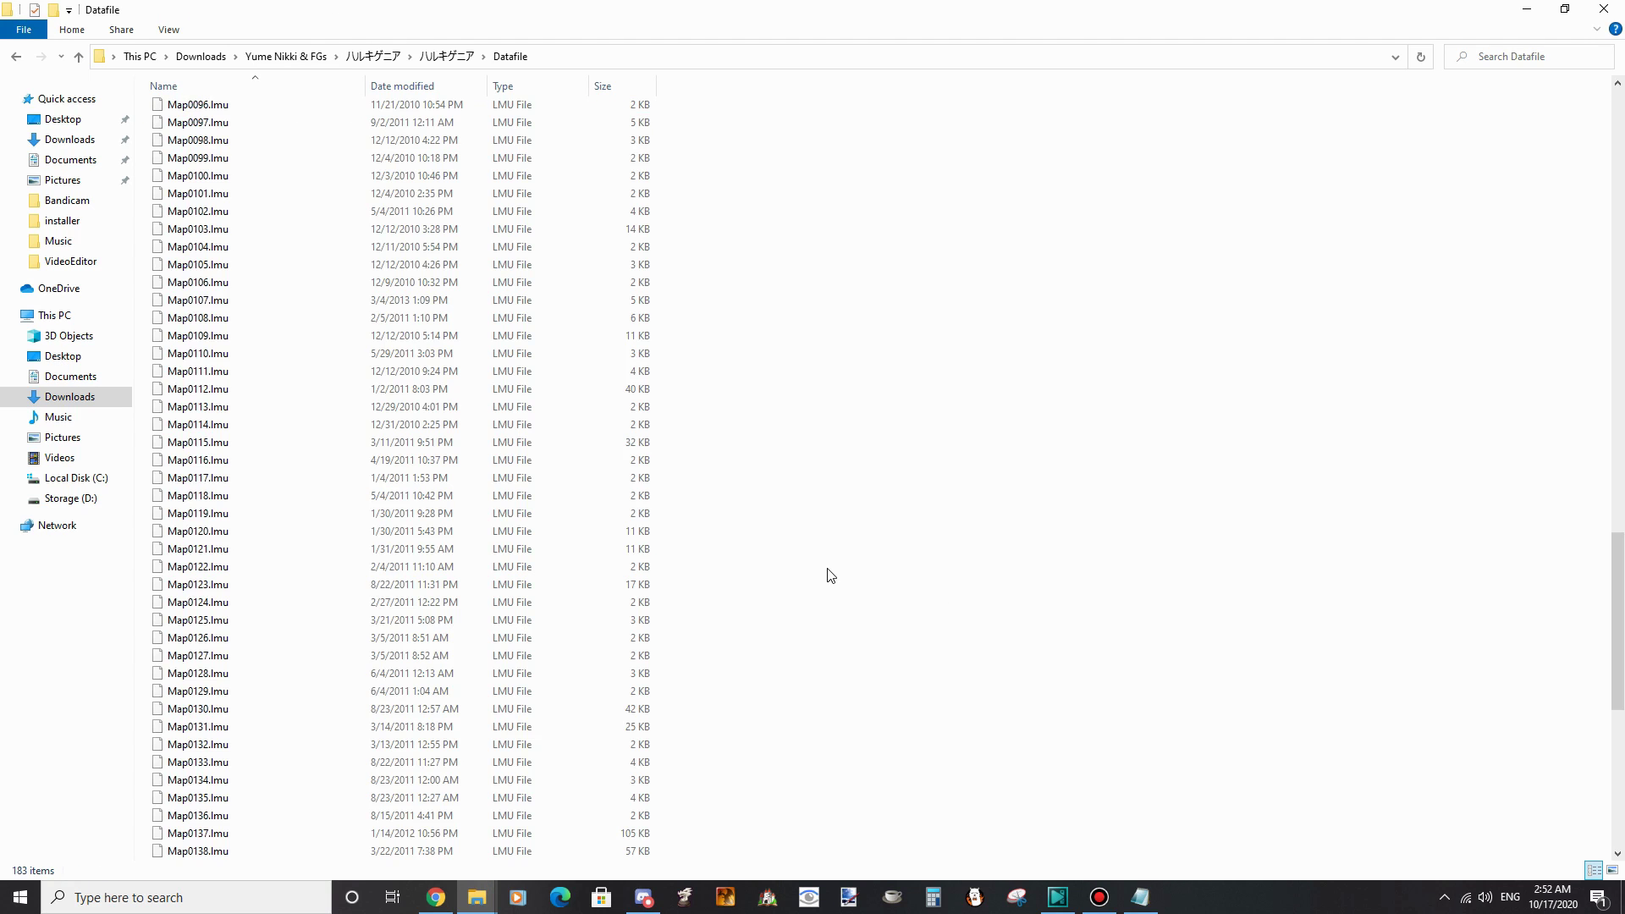
# Overwrite Hallucigenia's RPG_RT.exe with the RPG_RT2000_151 version and launch the game
pyautogui.scroll(-11, 830, 574)
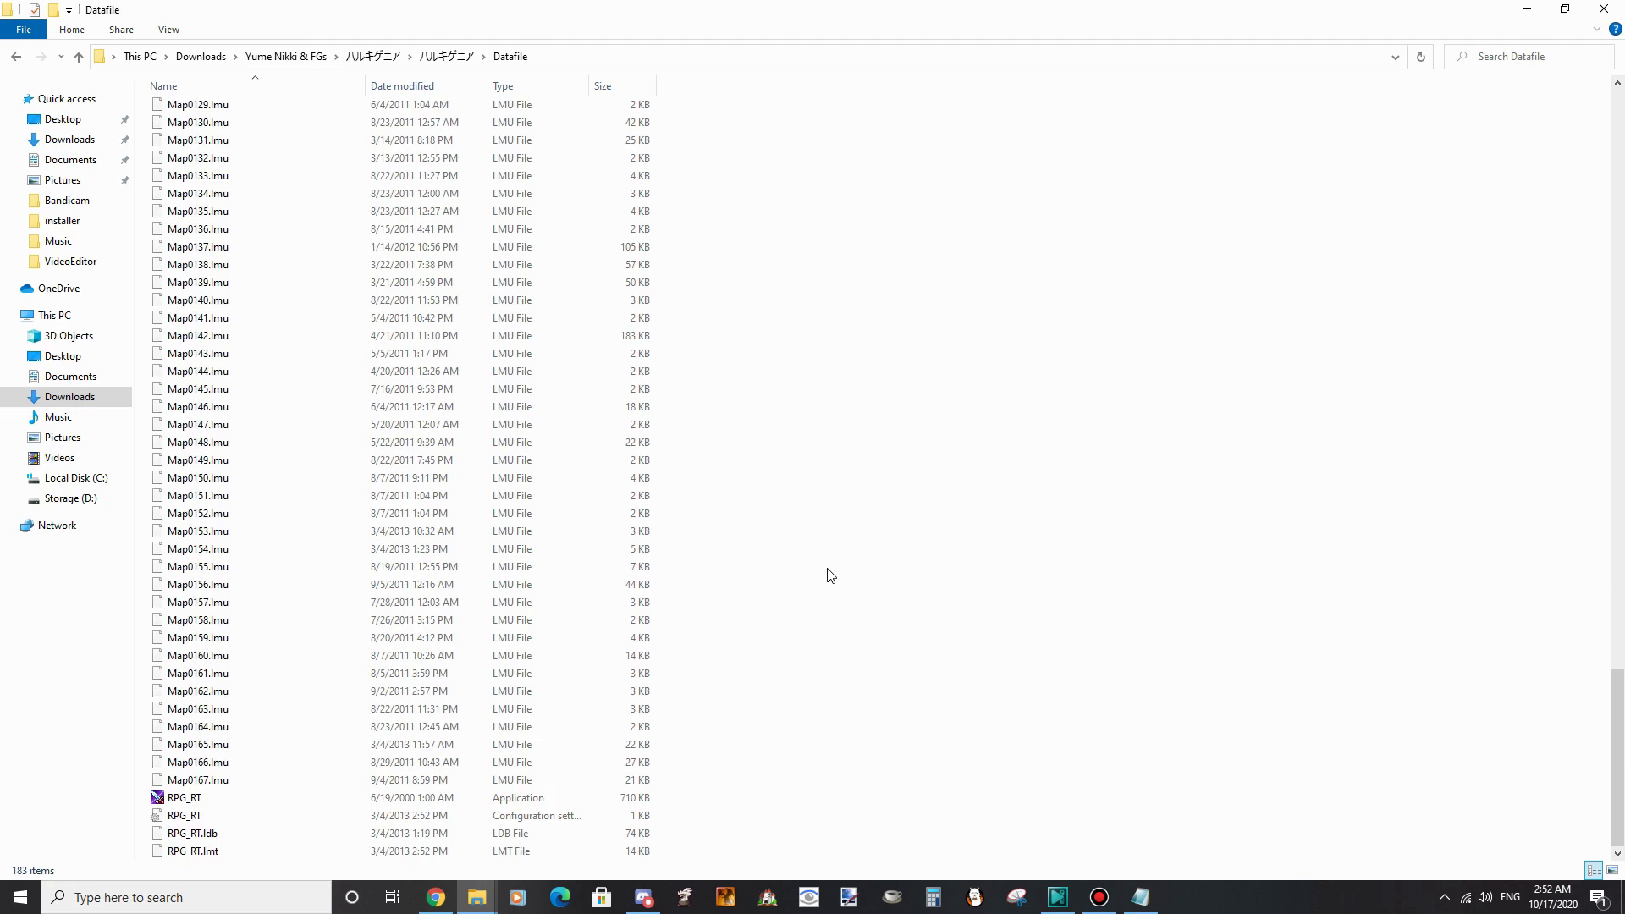
pyautogui.doubleClick(440, 797)
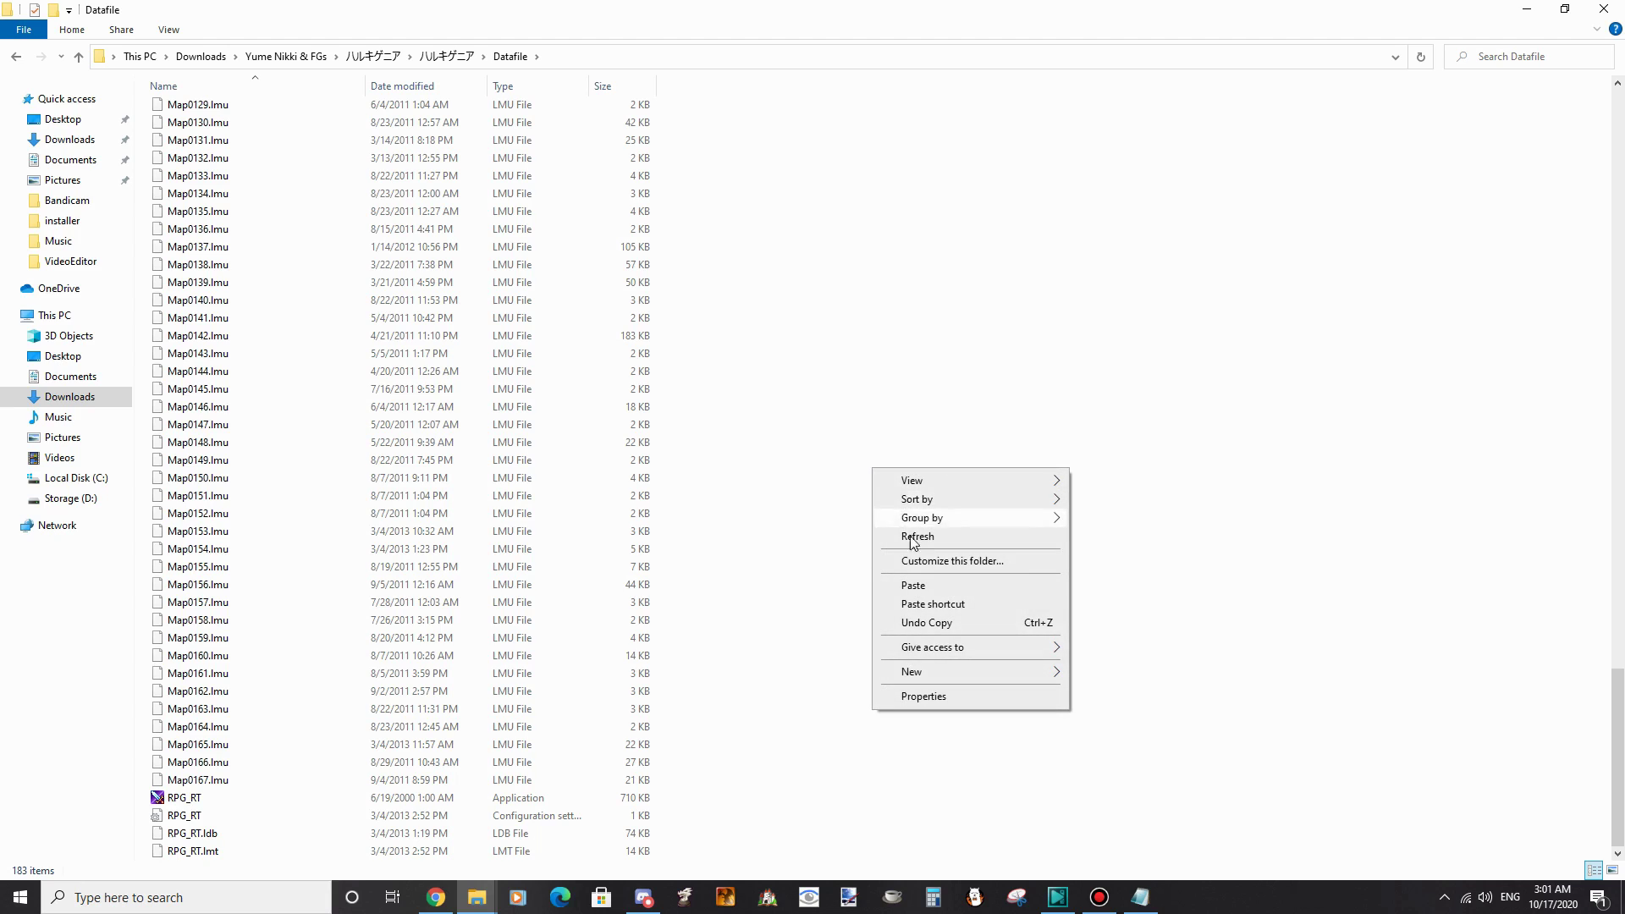
pyautogui.click(913, 585)
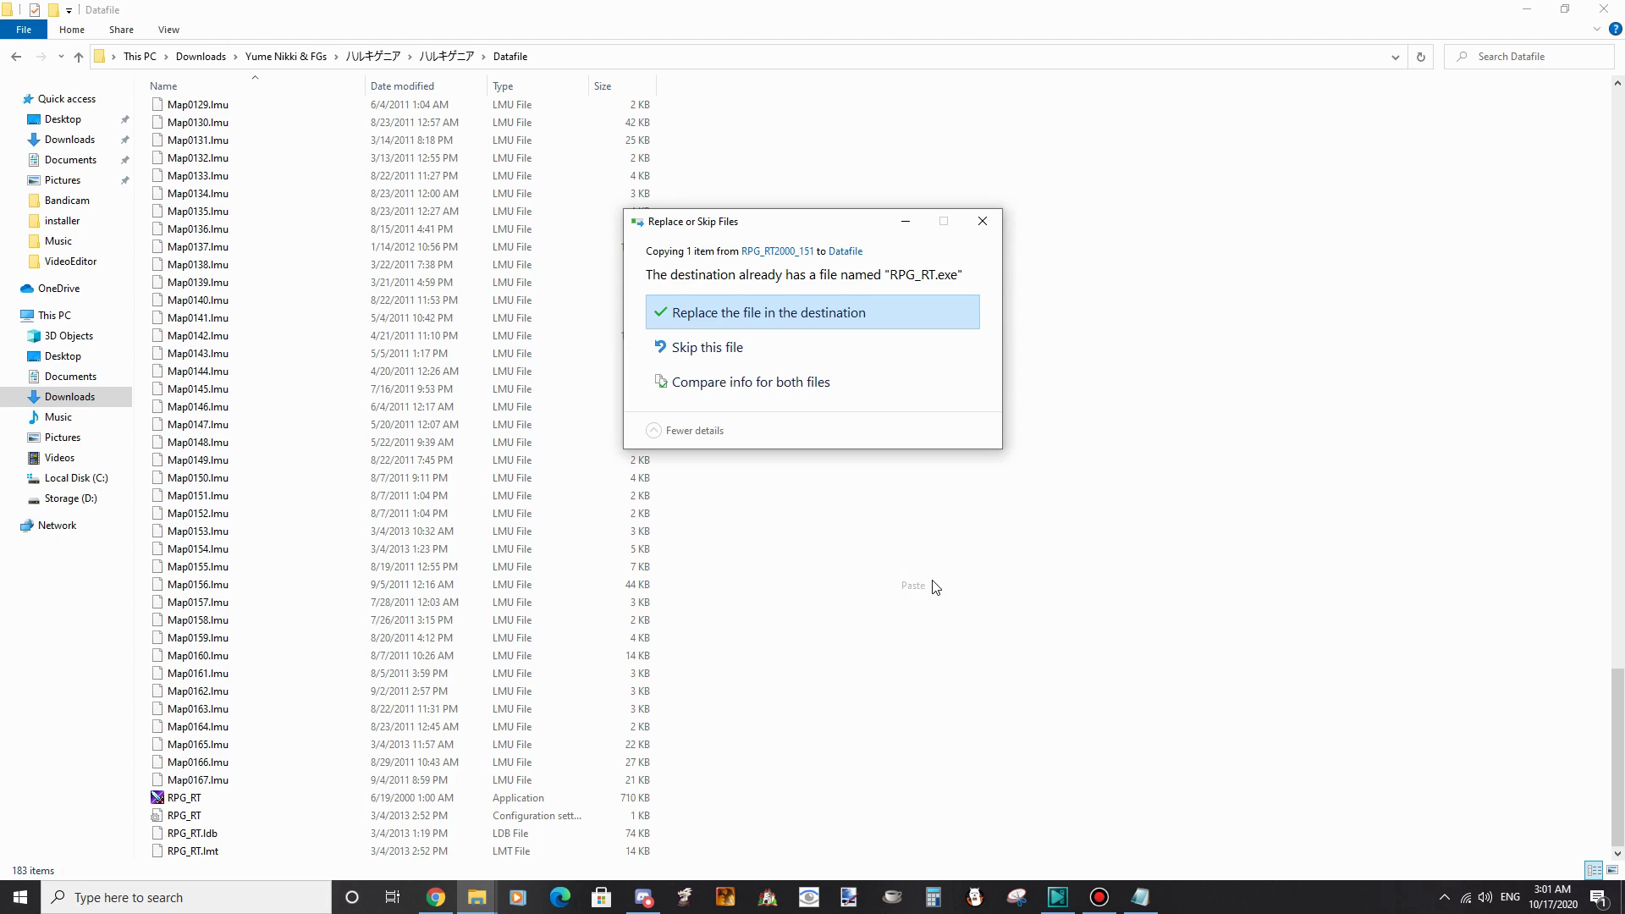
pyautogui.click(803, 328)
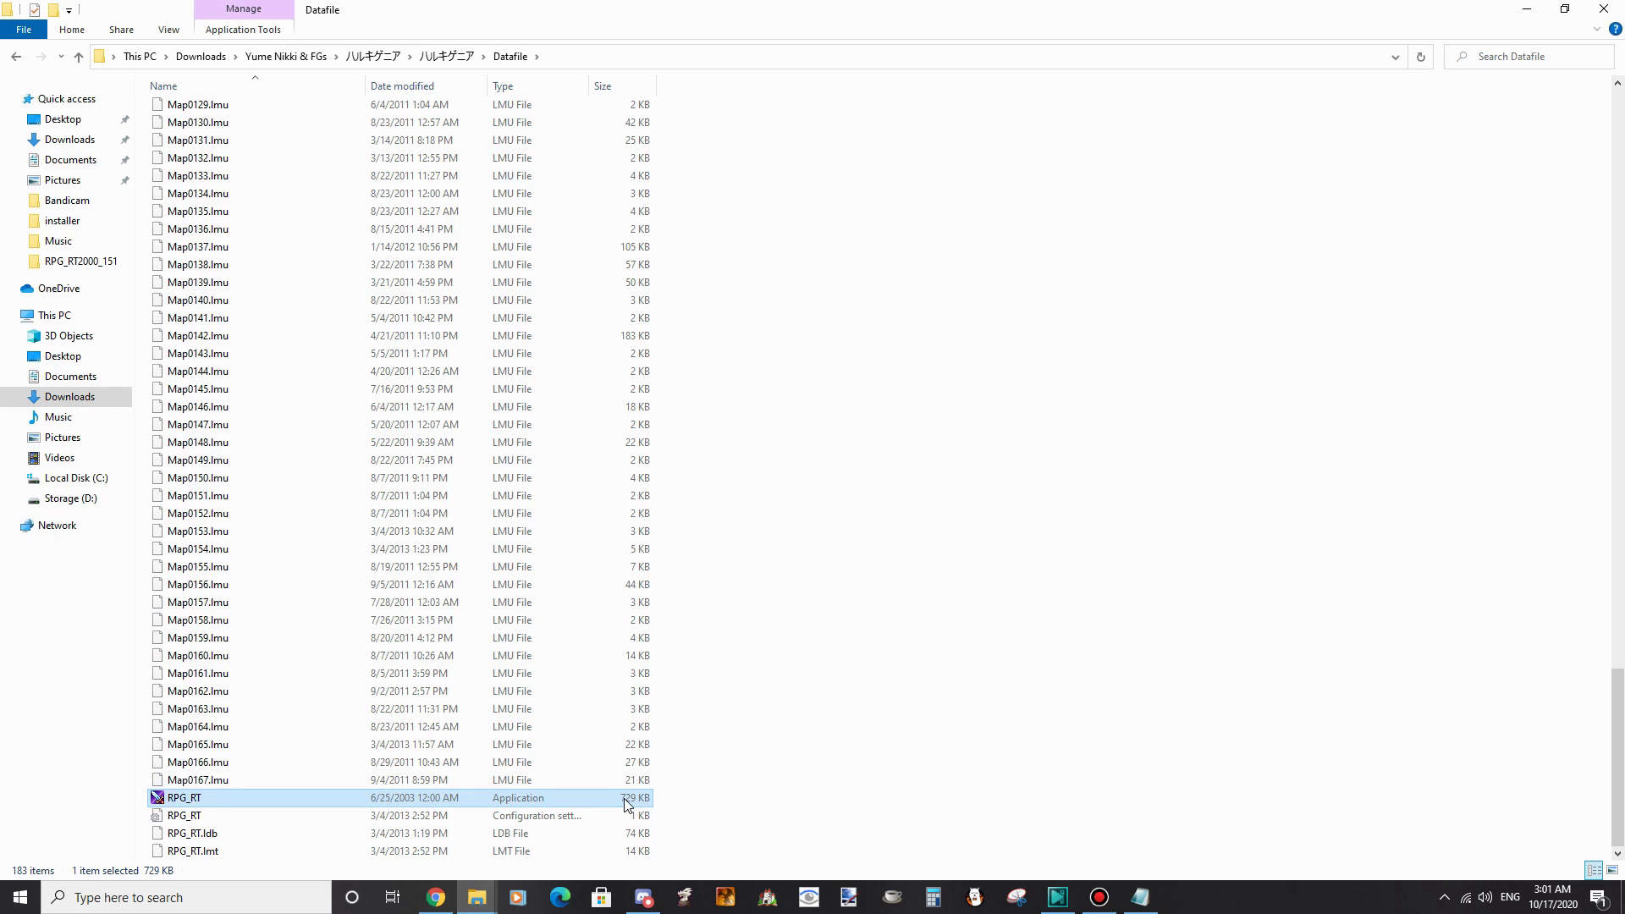
pyautogui.doubleClick(520, 794)
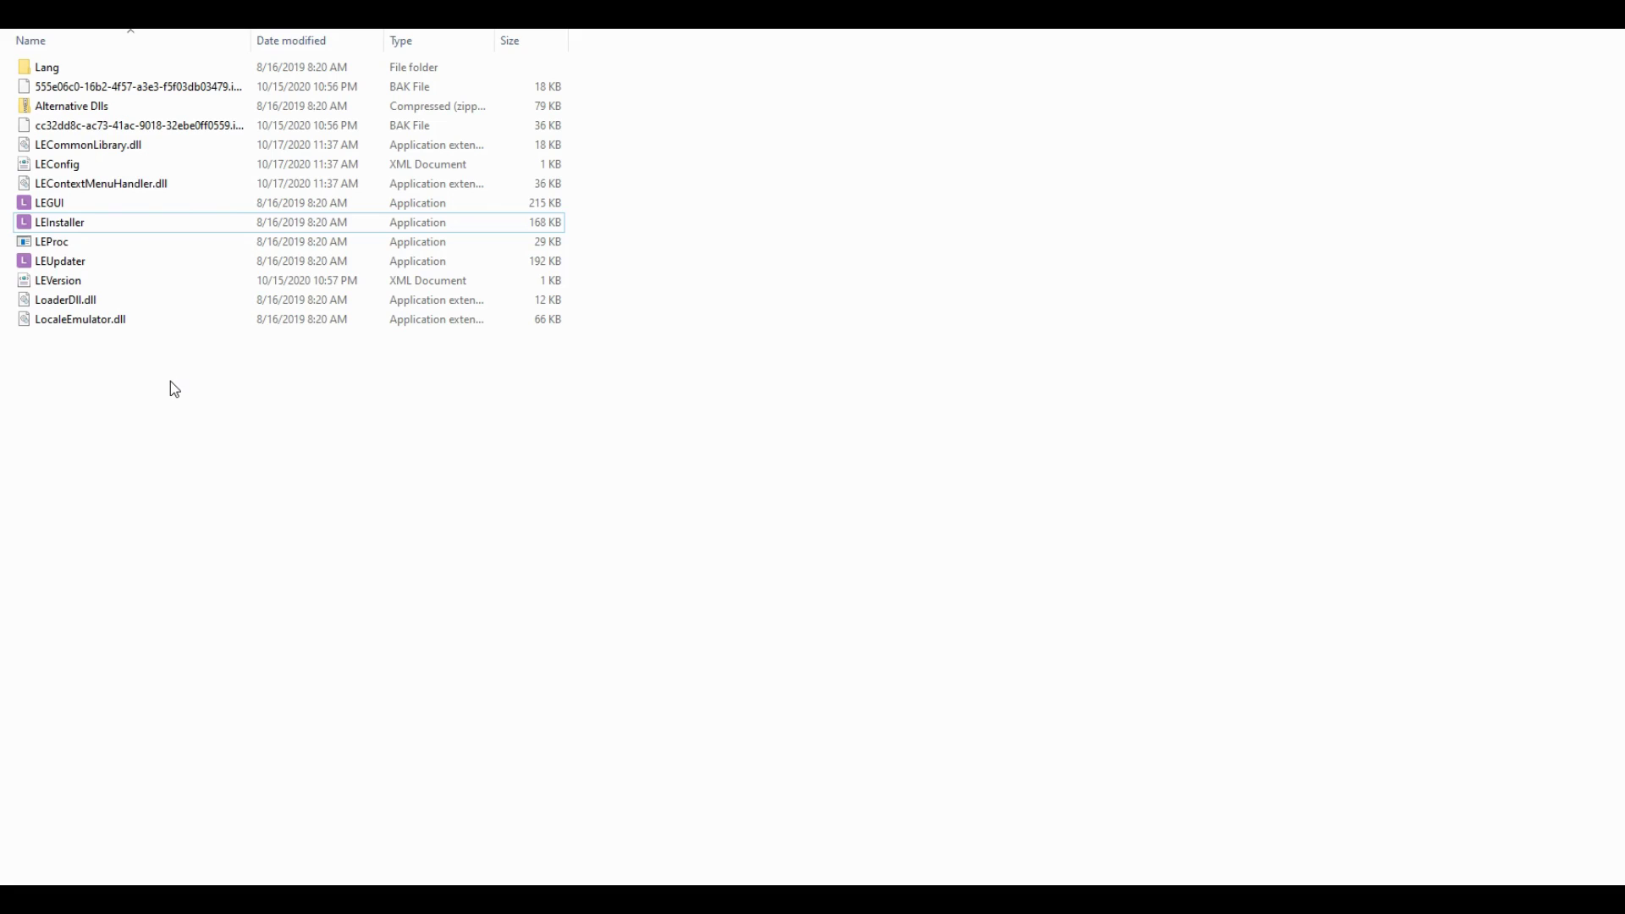
# Install Locale Emulator's context-menu integration for the current user with LEInstaller
pyautogui.doubleClick(82, 227)
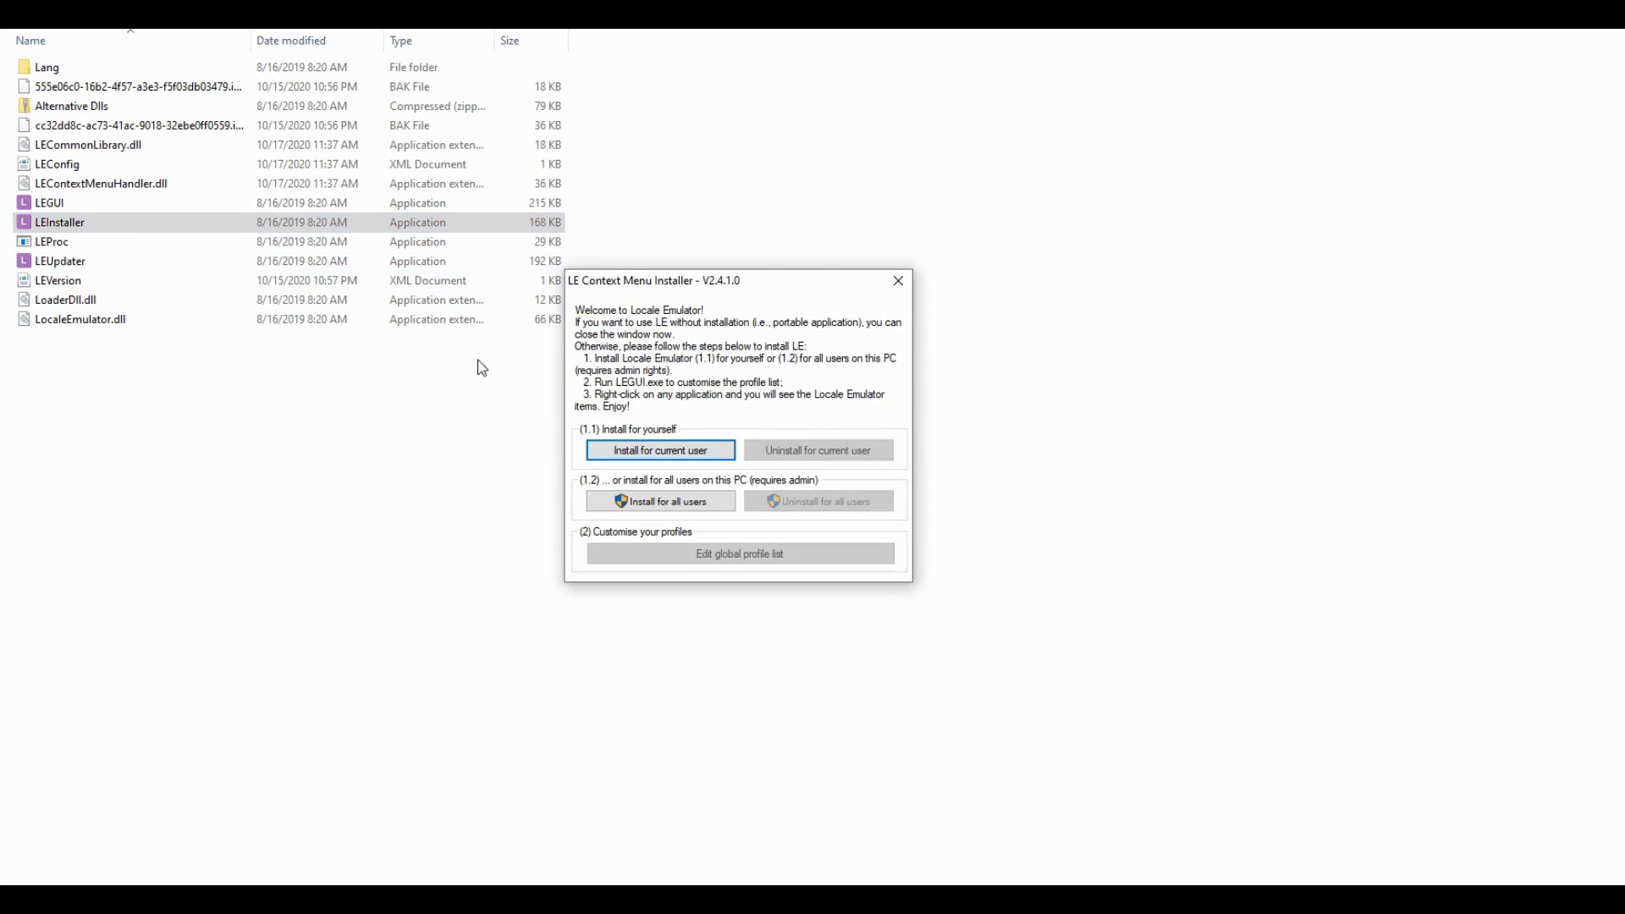
pyautogui.click(673, 454)
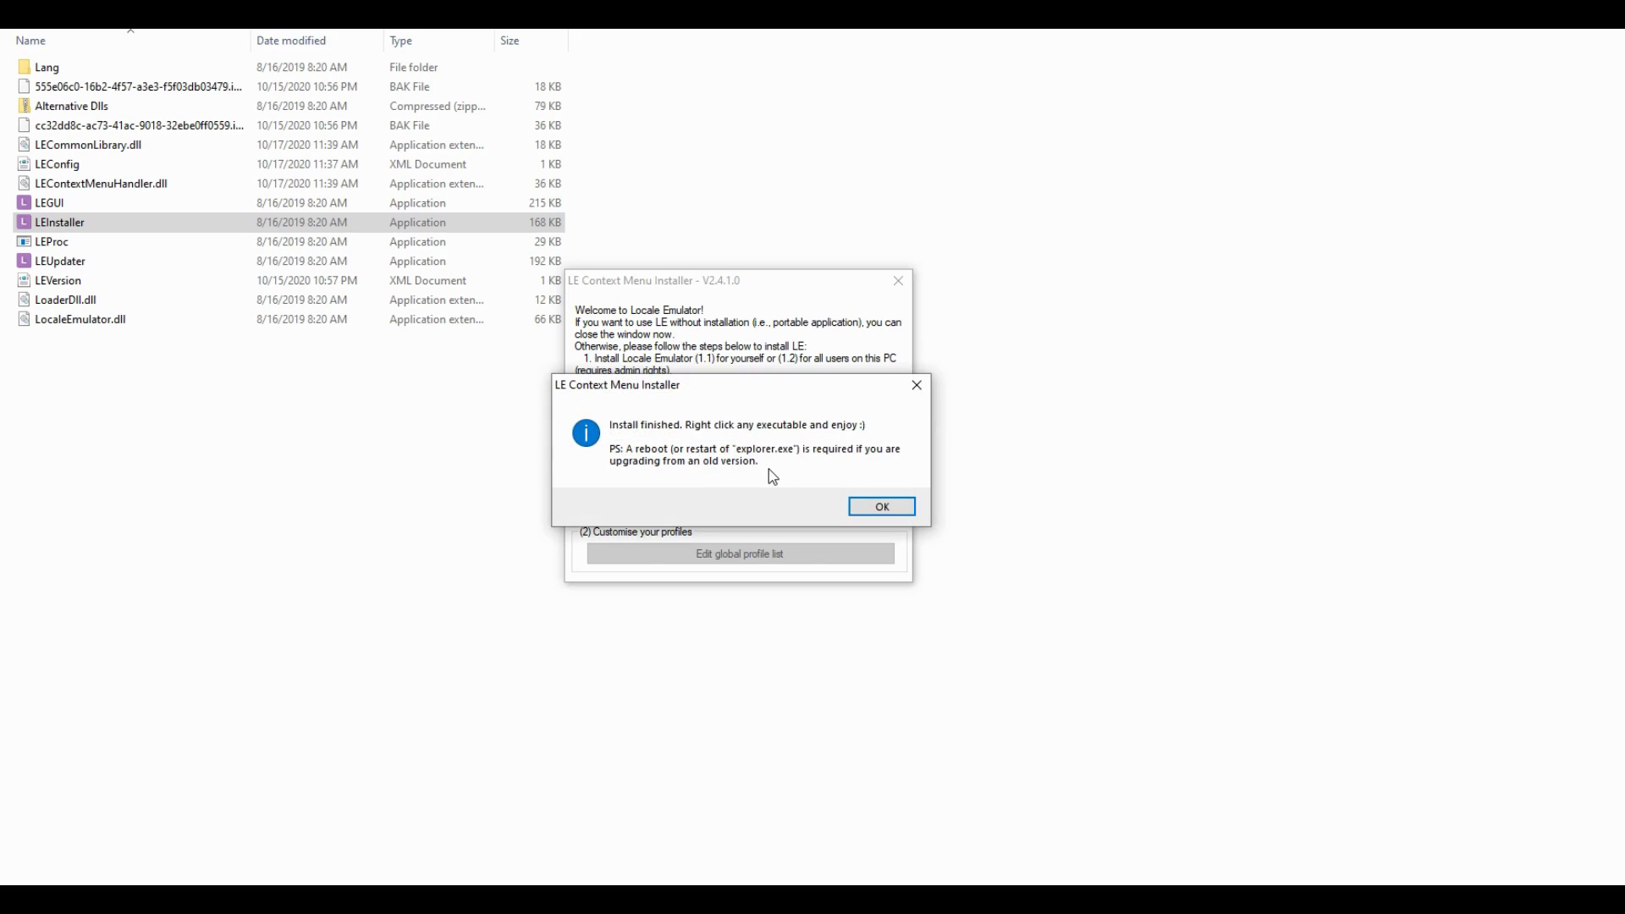
pyautogui.click(874, 506)
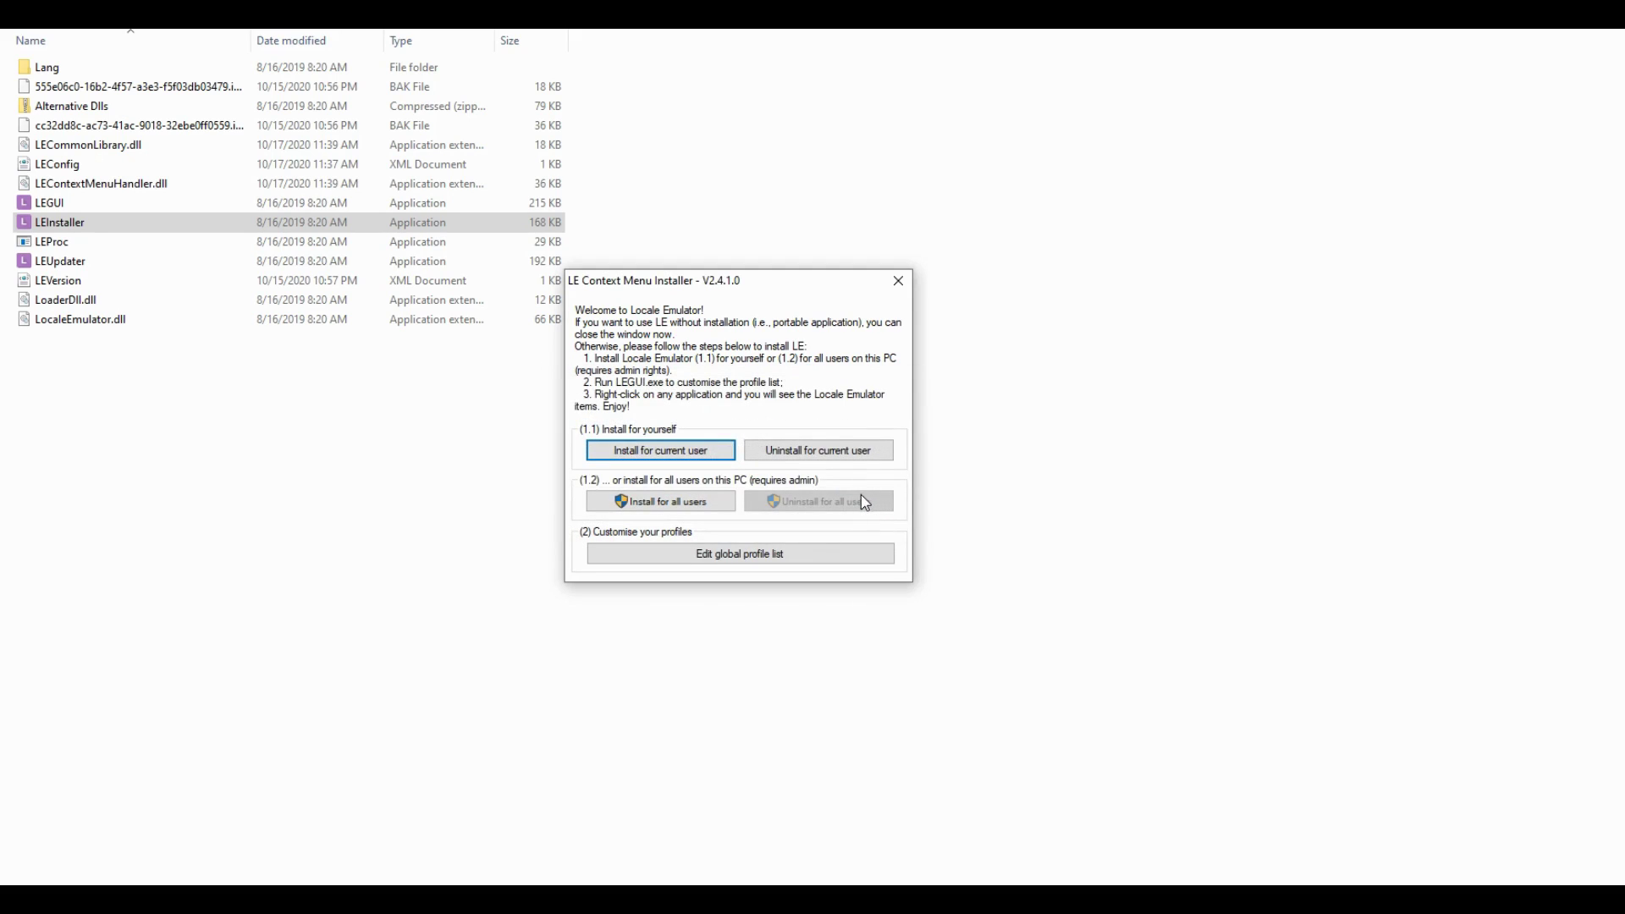
pyautogui.click(898, 280)
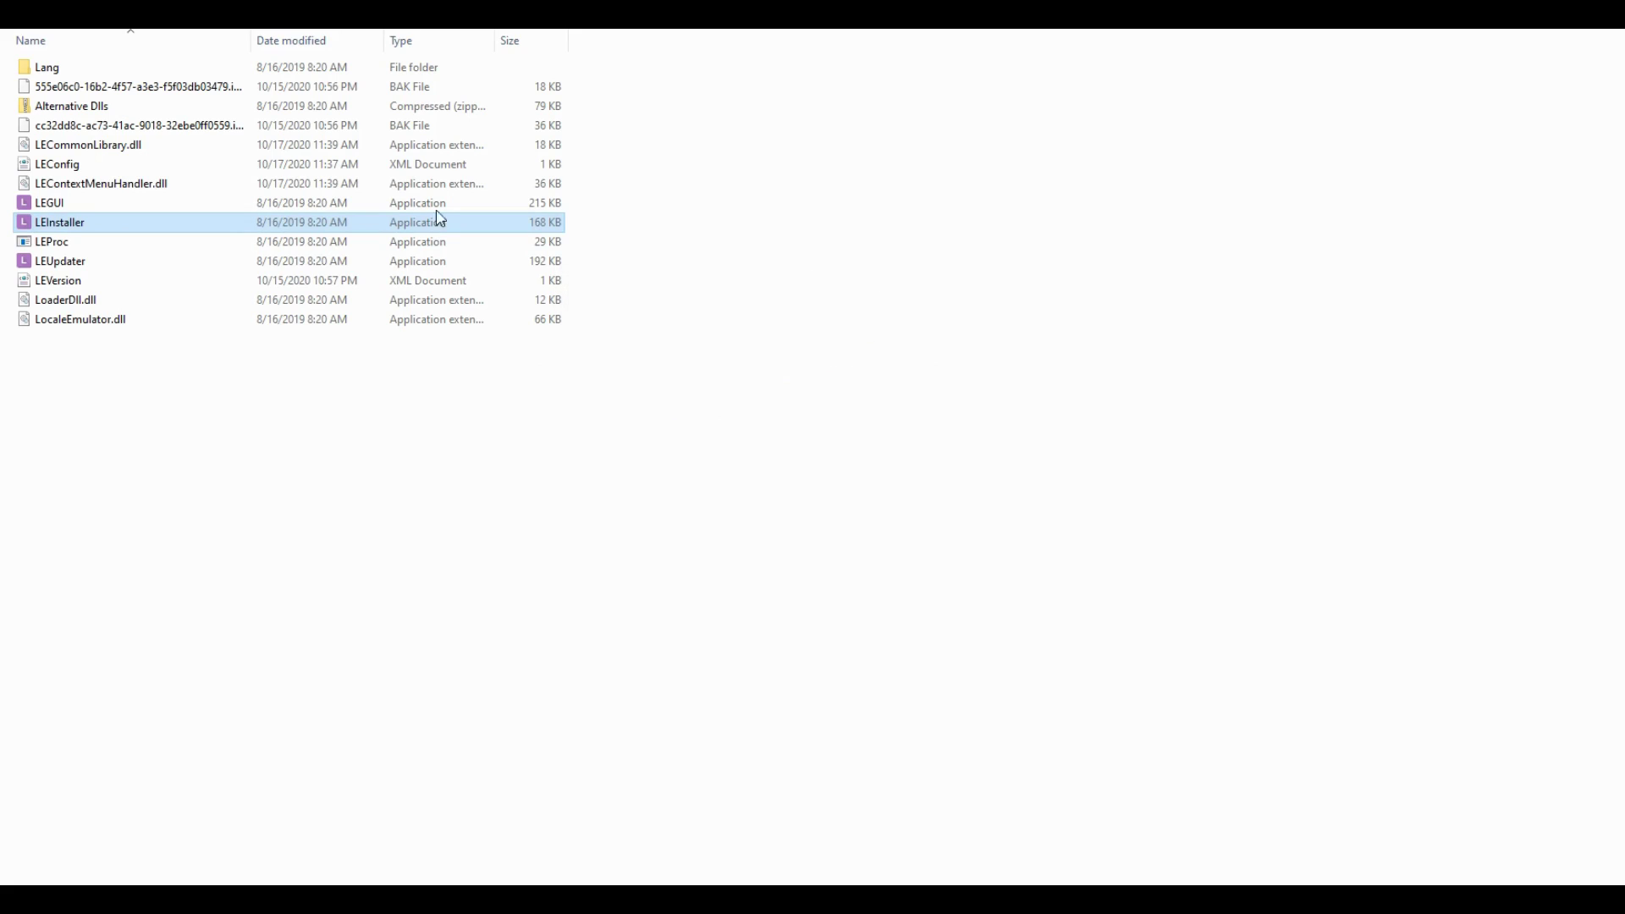
# In LEGUI, set the location to Chinese (Simplified) and save it as a new profile 'chinese'
pyautogui.doubleClick(311, 207)
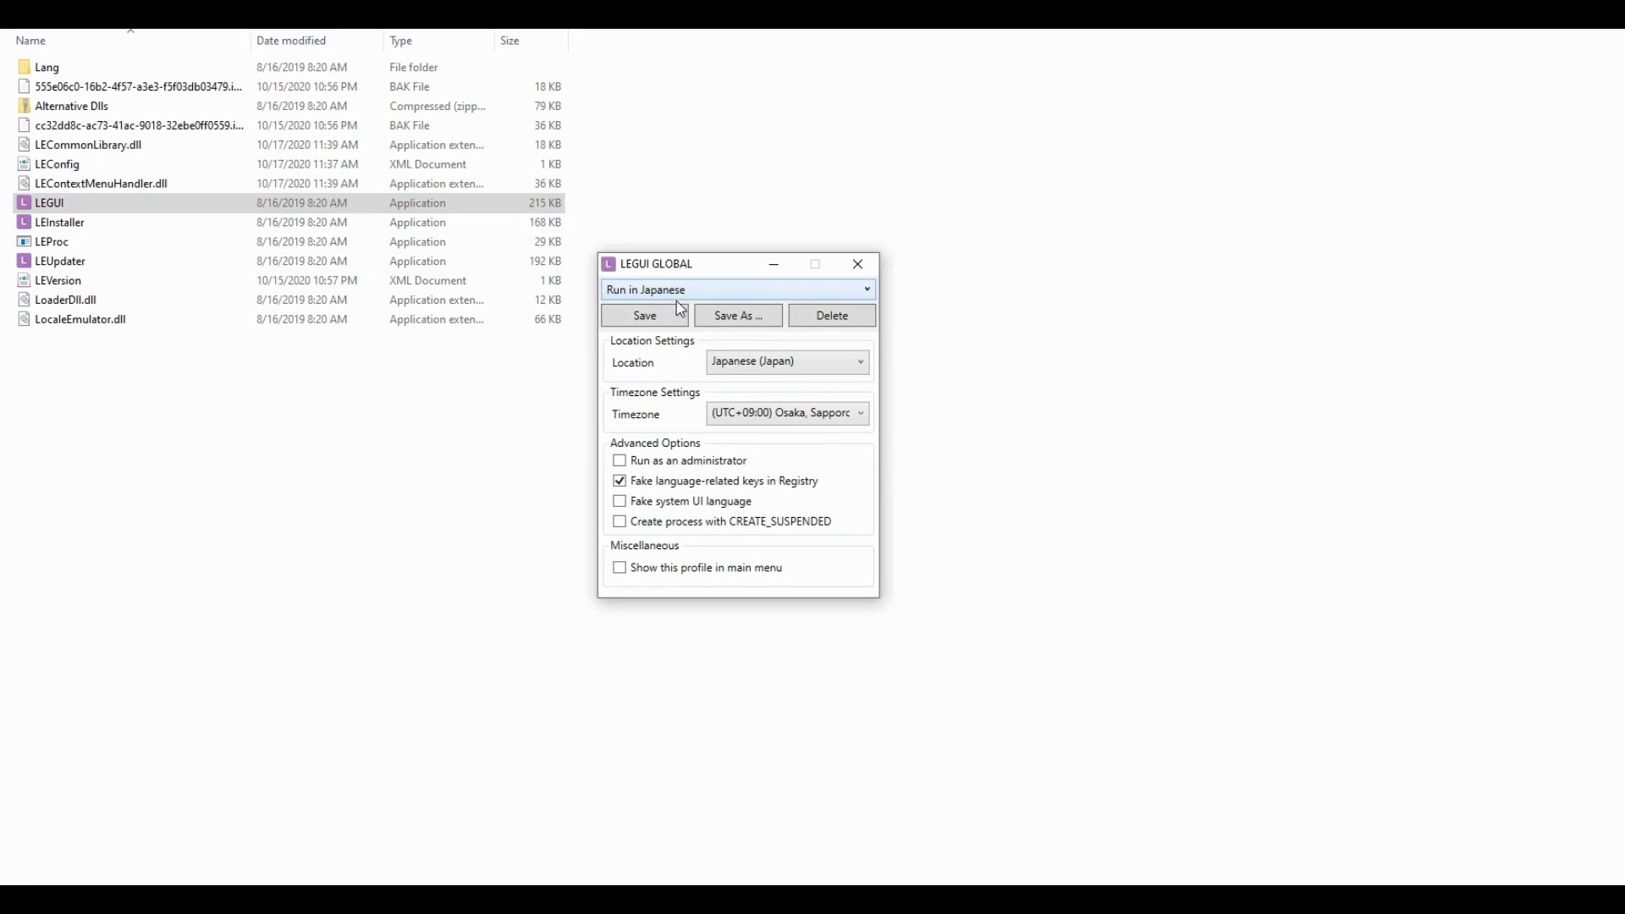
pyautogui.click(771, 373)
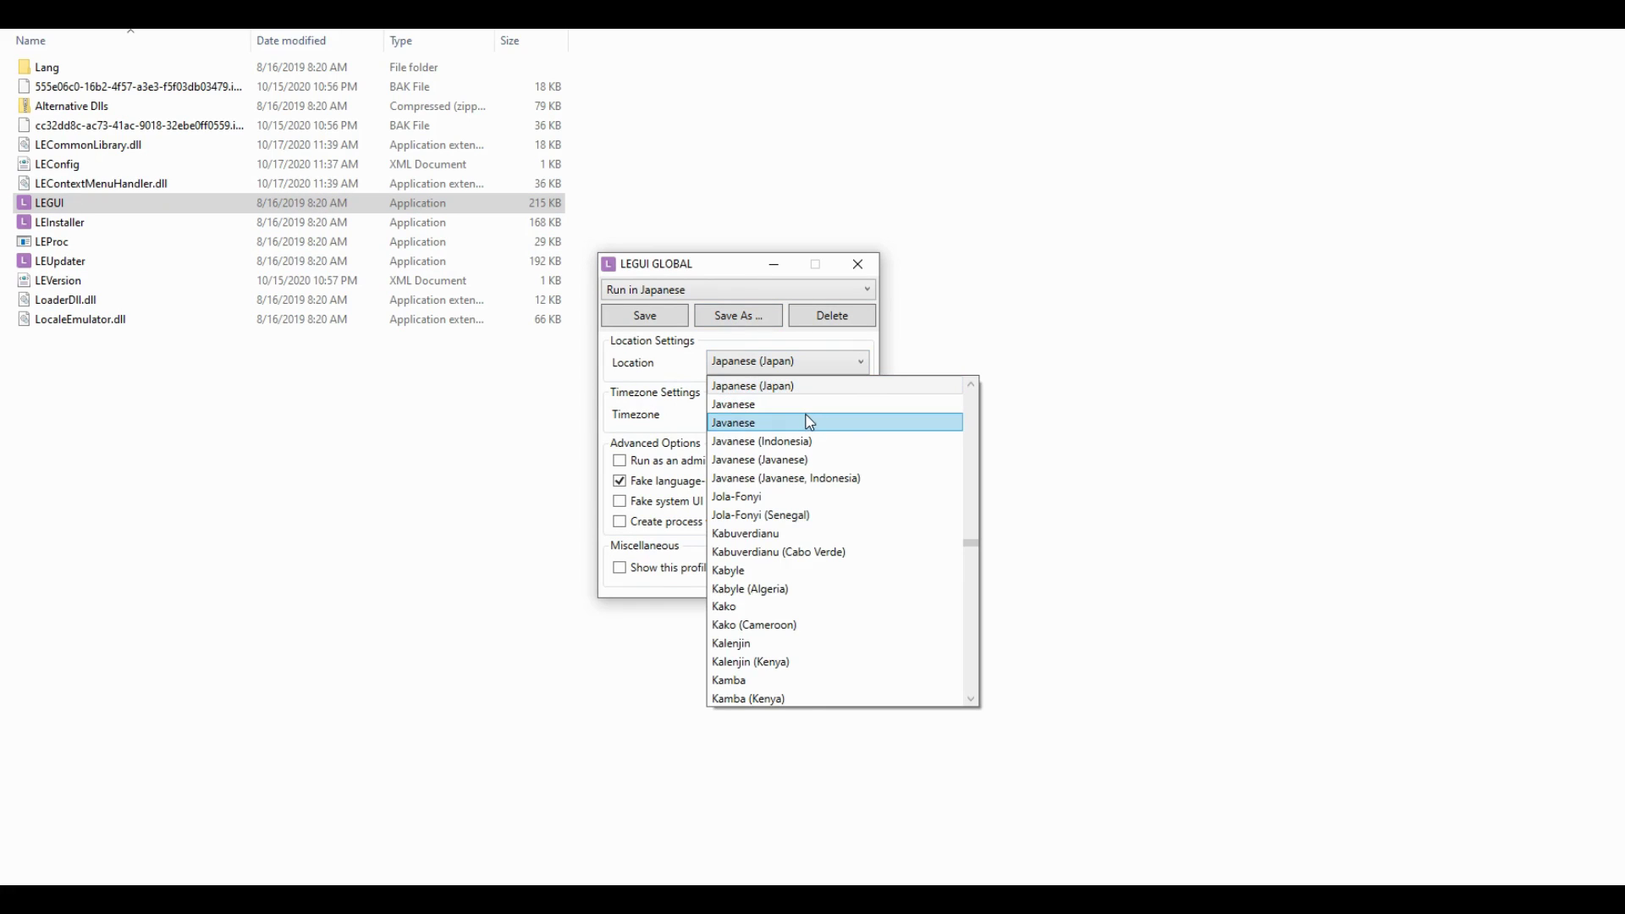
pyautogui.scroll(2, 809, 422)
pyautogui.moveTo(969, 530); pyautogui.dragTo(959, 424)
pyautogui.scroll(-7, 888, 506)
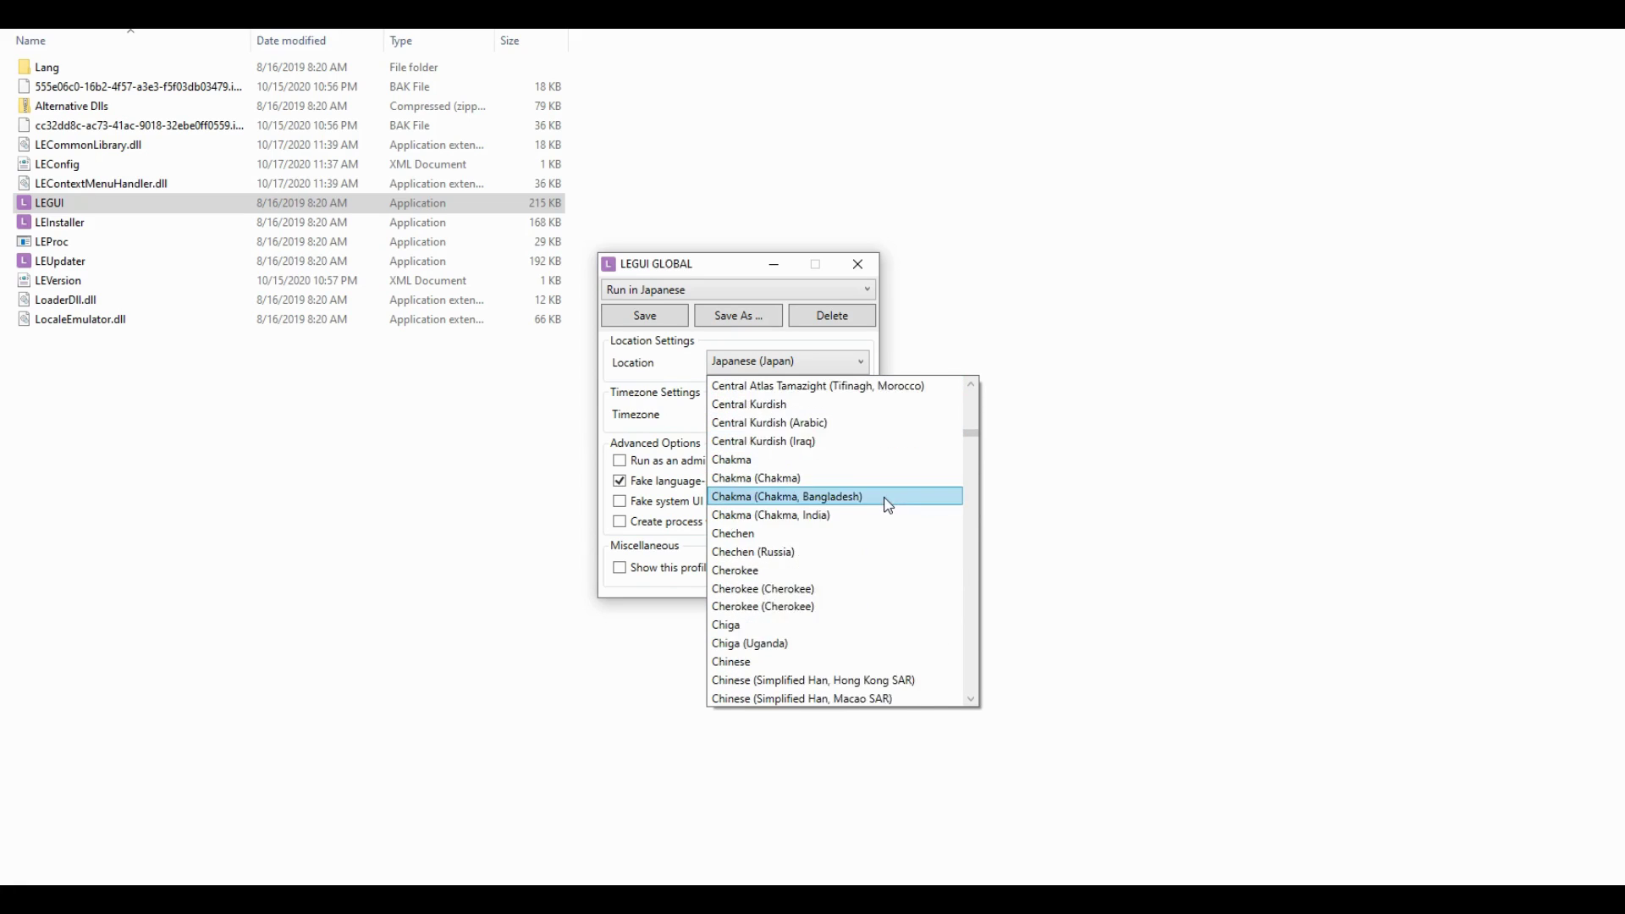
pyautogui.scroll(-1, 887, 505)
pyautogui.scroll(1, 853, 505)
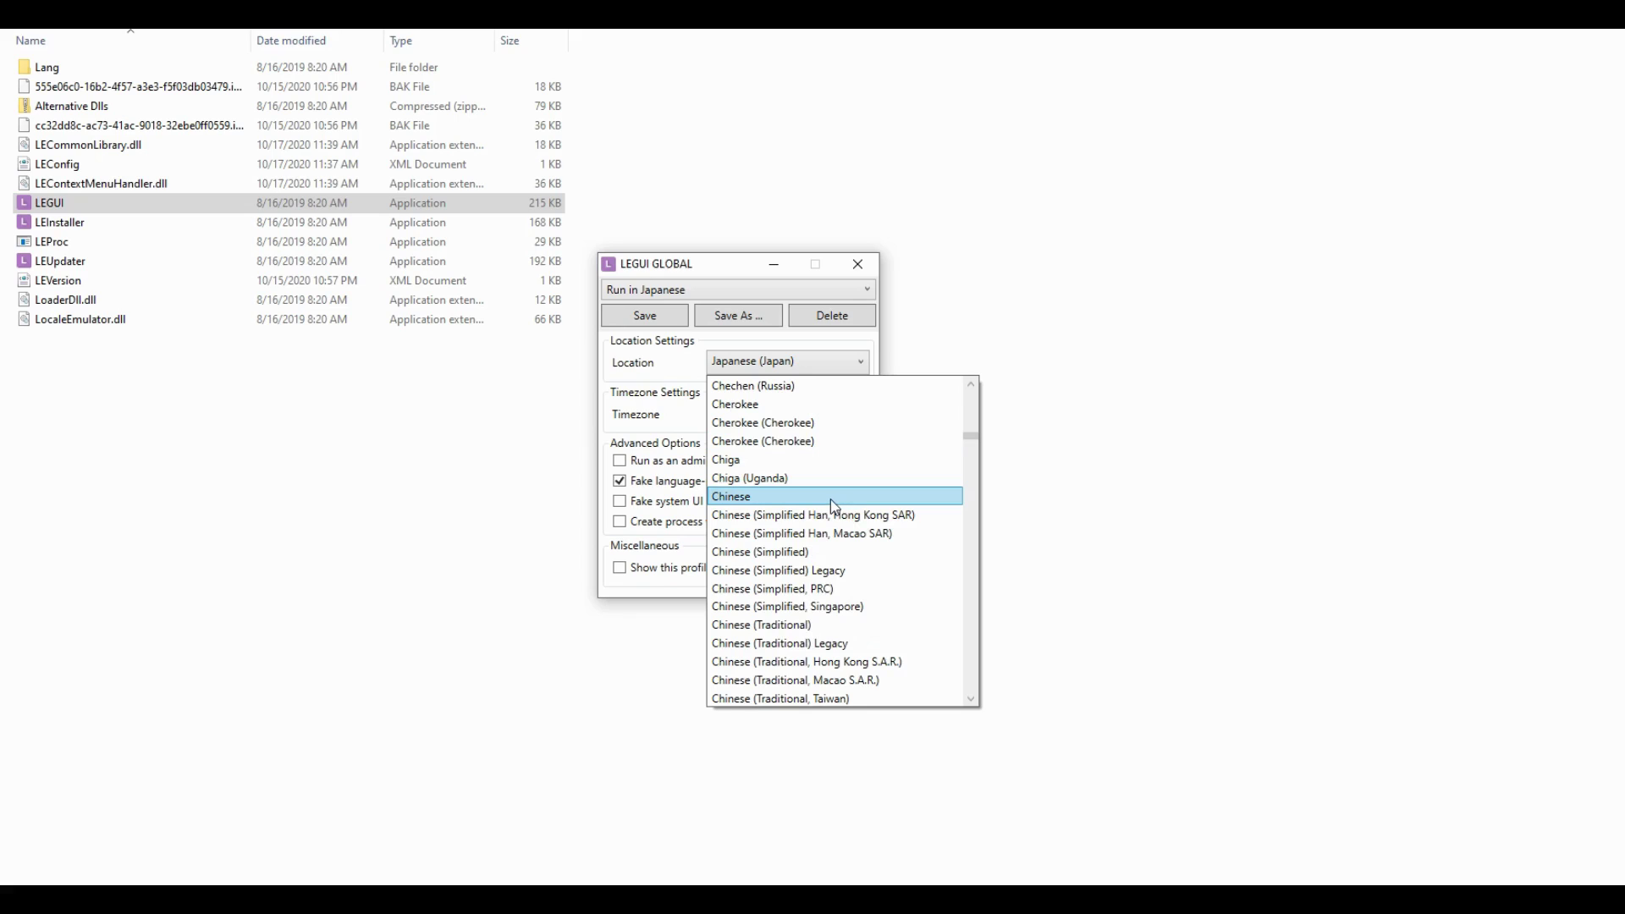
pyautogui.click(831, 546)
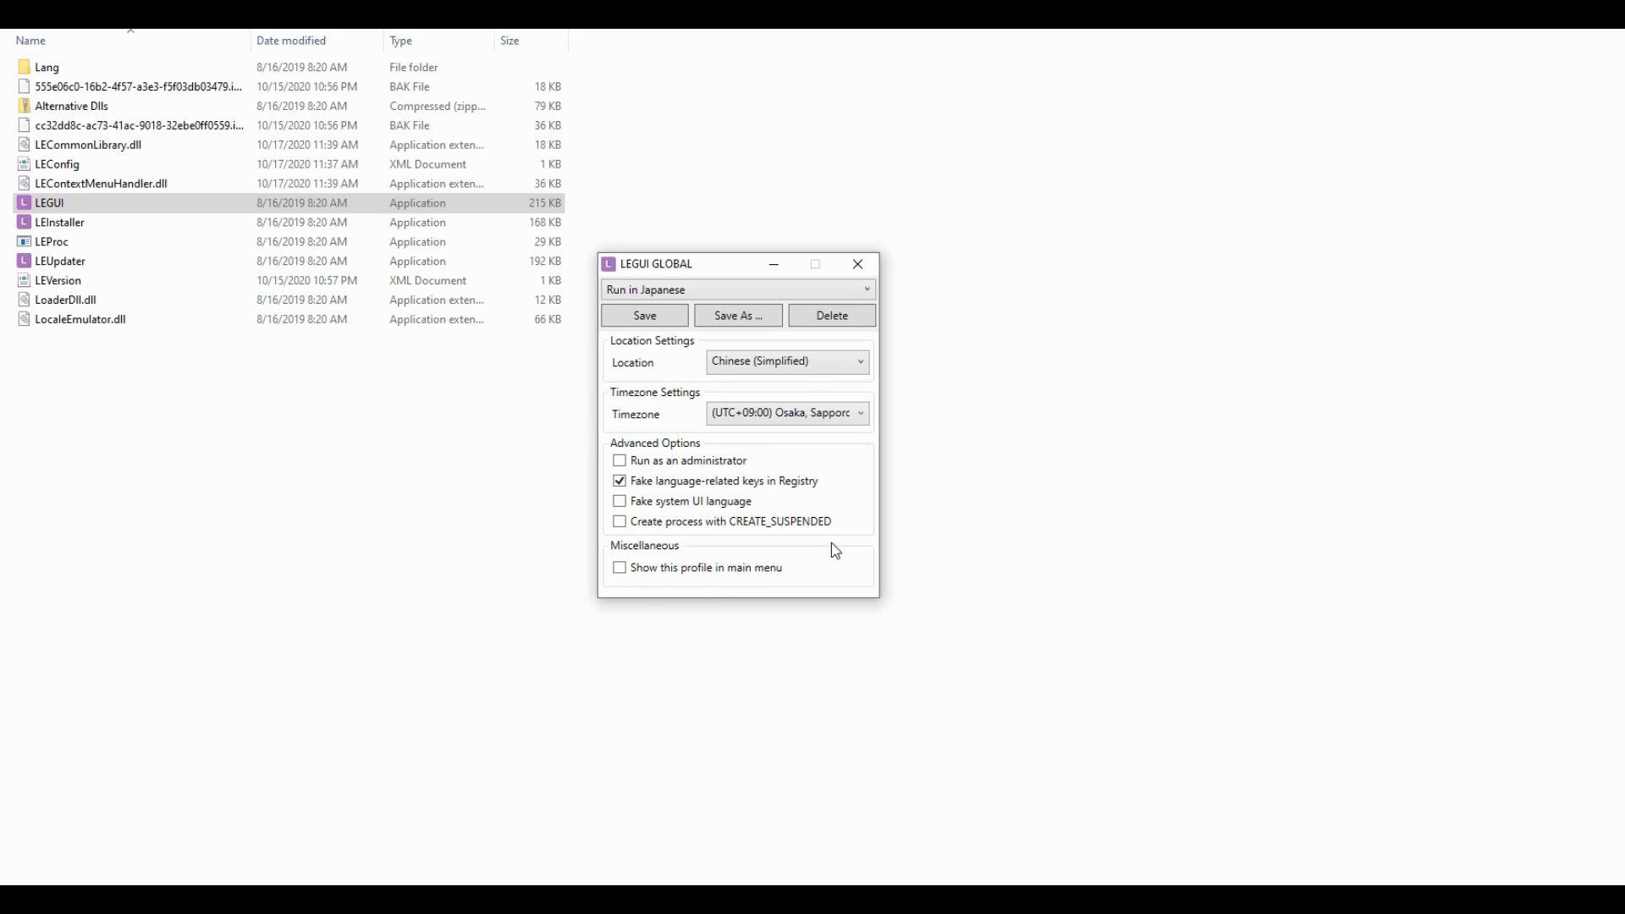
pyautogui.click(728, 320)
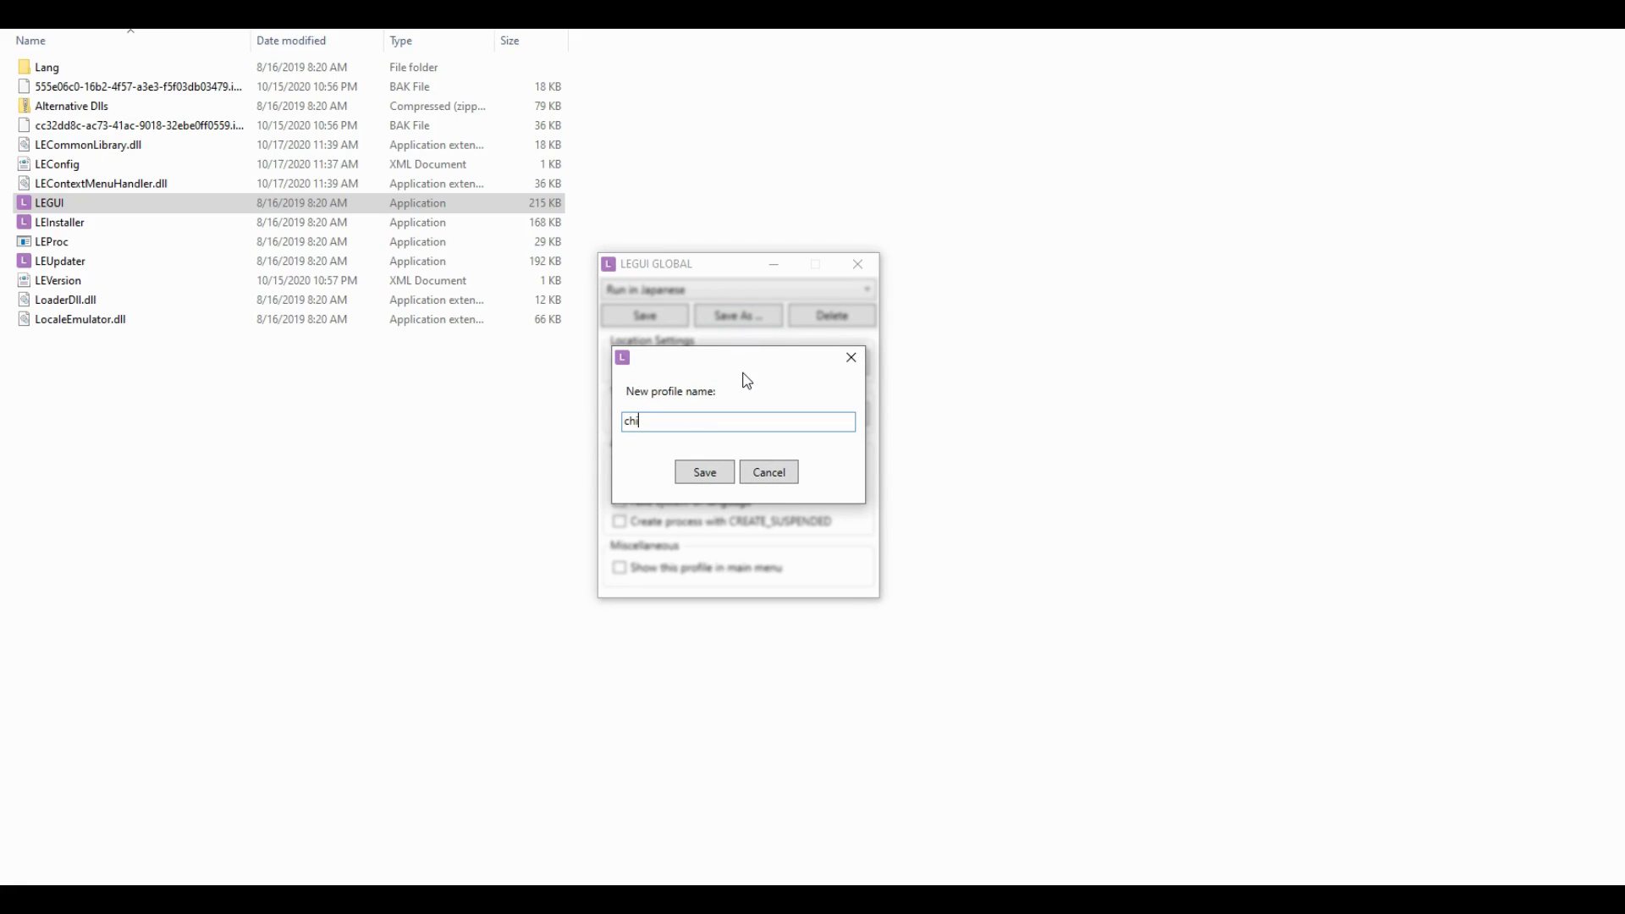
pyautogui.click(717, 472)
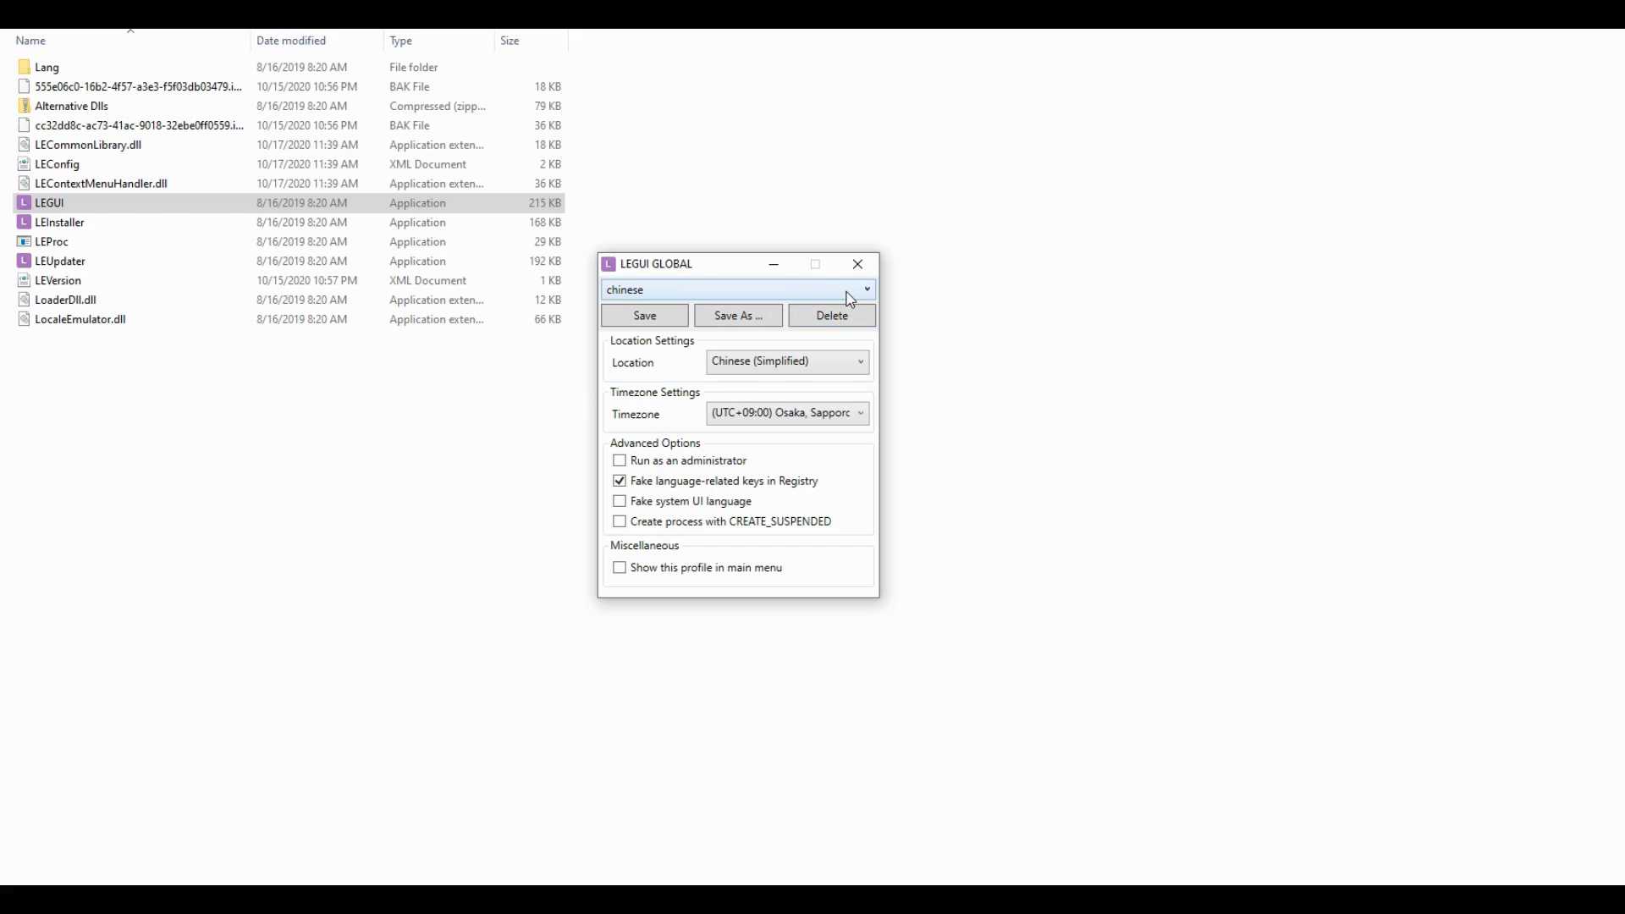
# Reopen the chinese profile's location language list and scroll through it
pyautogui.click(824, 361)
pyautogui.scroll(-5, 853, 448)
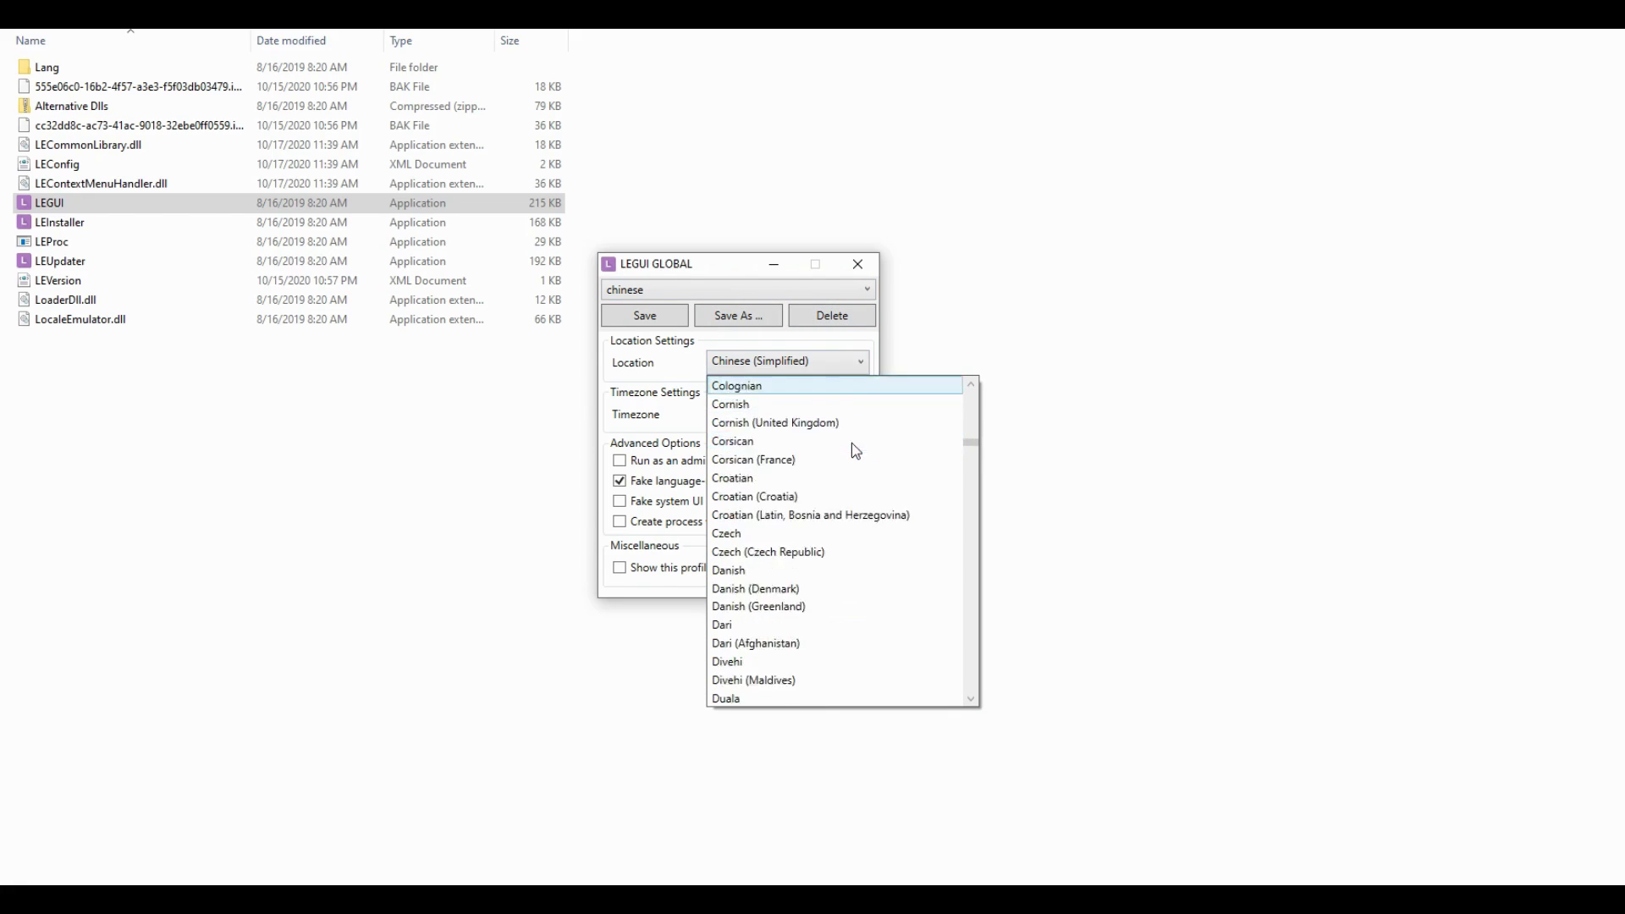
pyautogui.scroll(-3, 851, 443)
pyautogui.moveTo(972, 443); pyautogui.dragTo(981, 631)
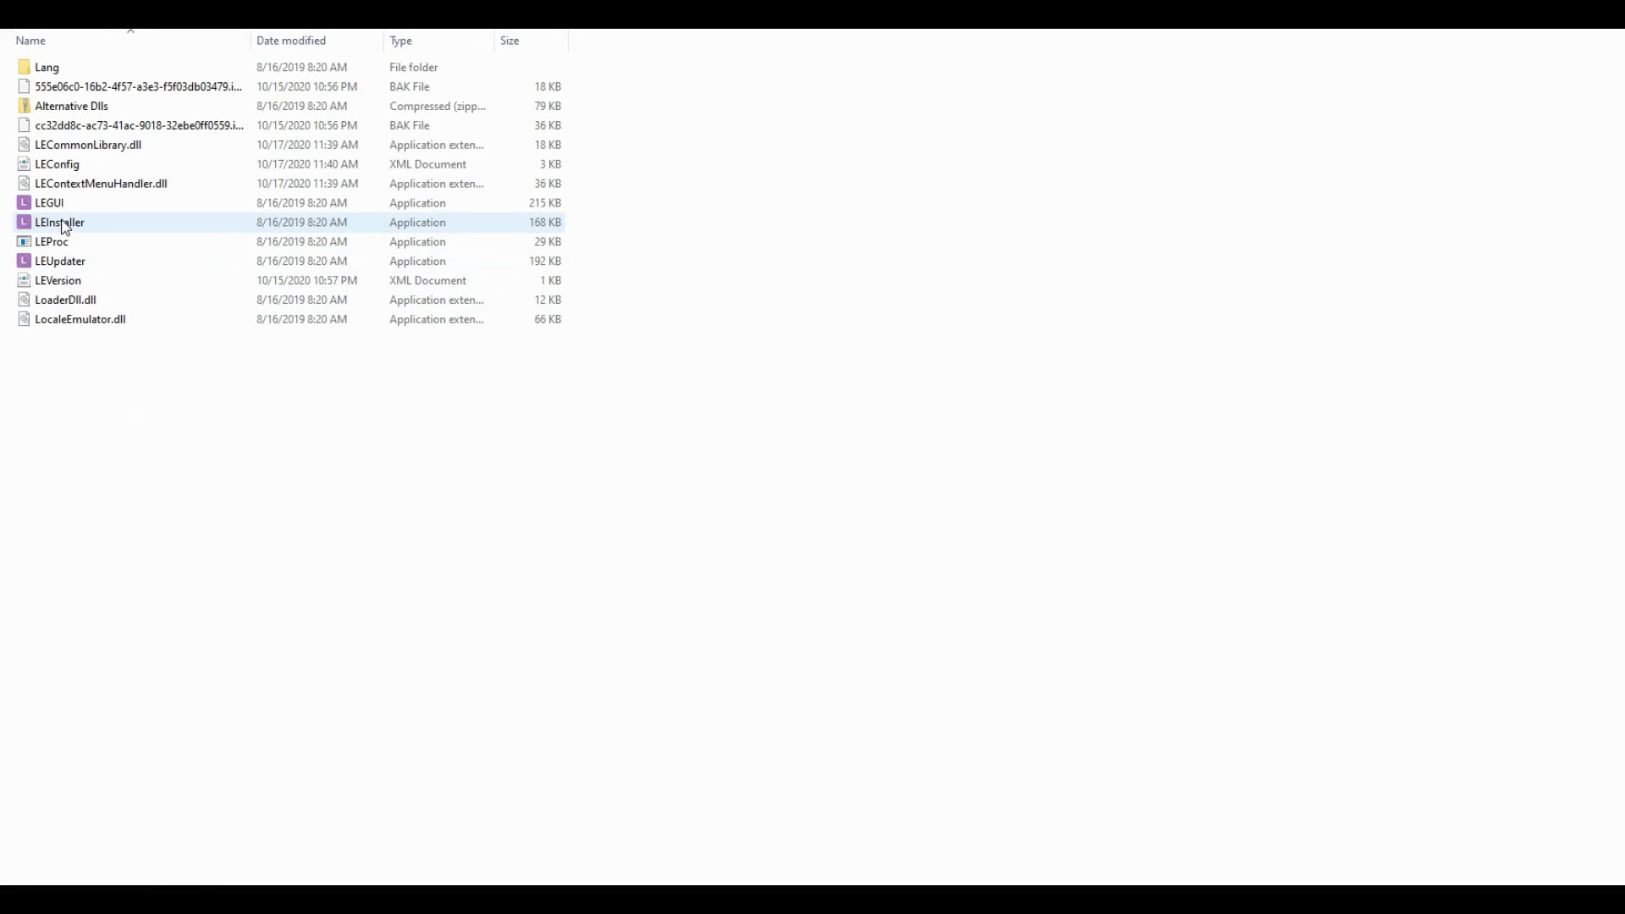
# Verify the chinese, korean and spanish Locale Emulator profiles in LEInstaller's context menu, then right-click 7zFM
pyautogui.rightClick(63, 224)
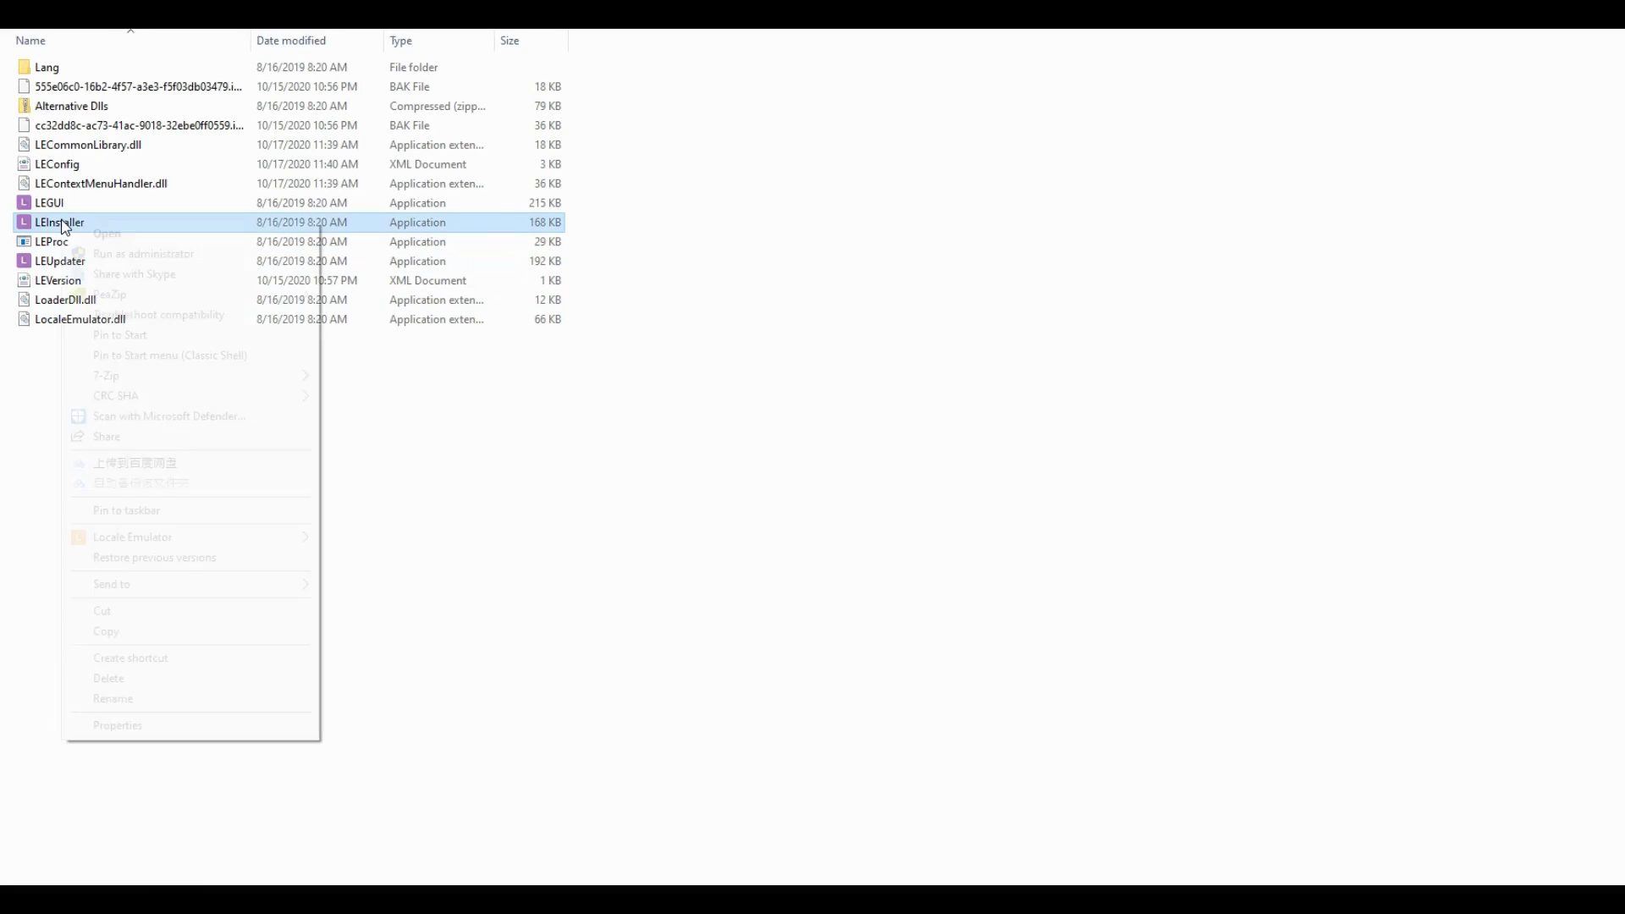
pyautogui.moveTo(218, 542)
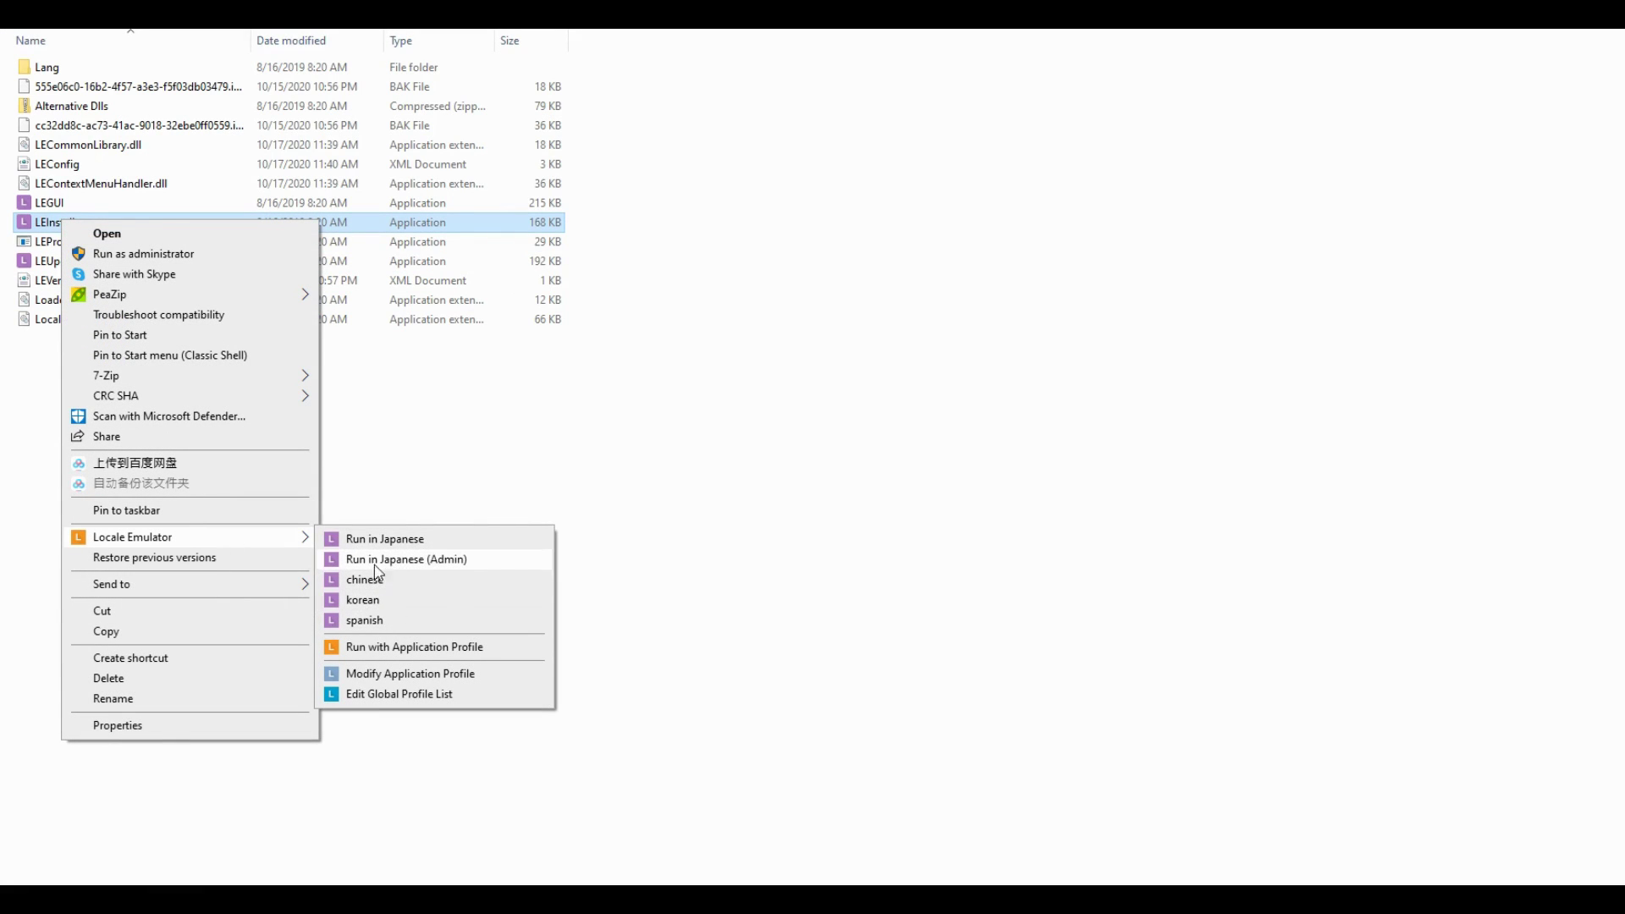
pyautogui.click(409, 476)
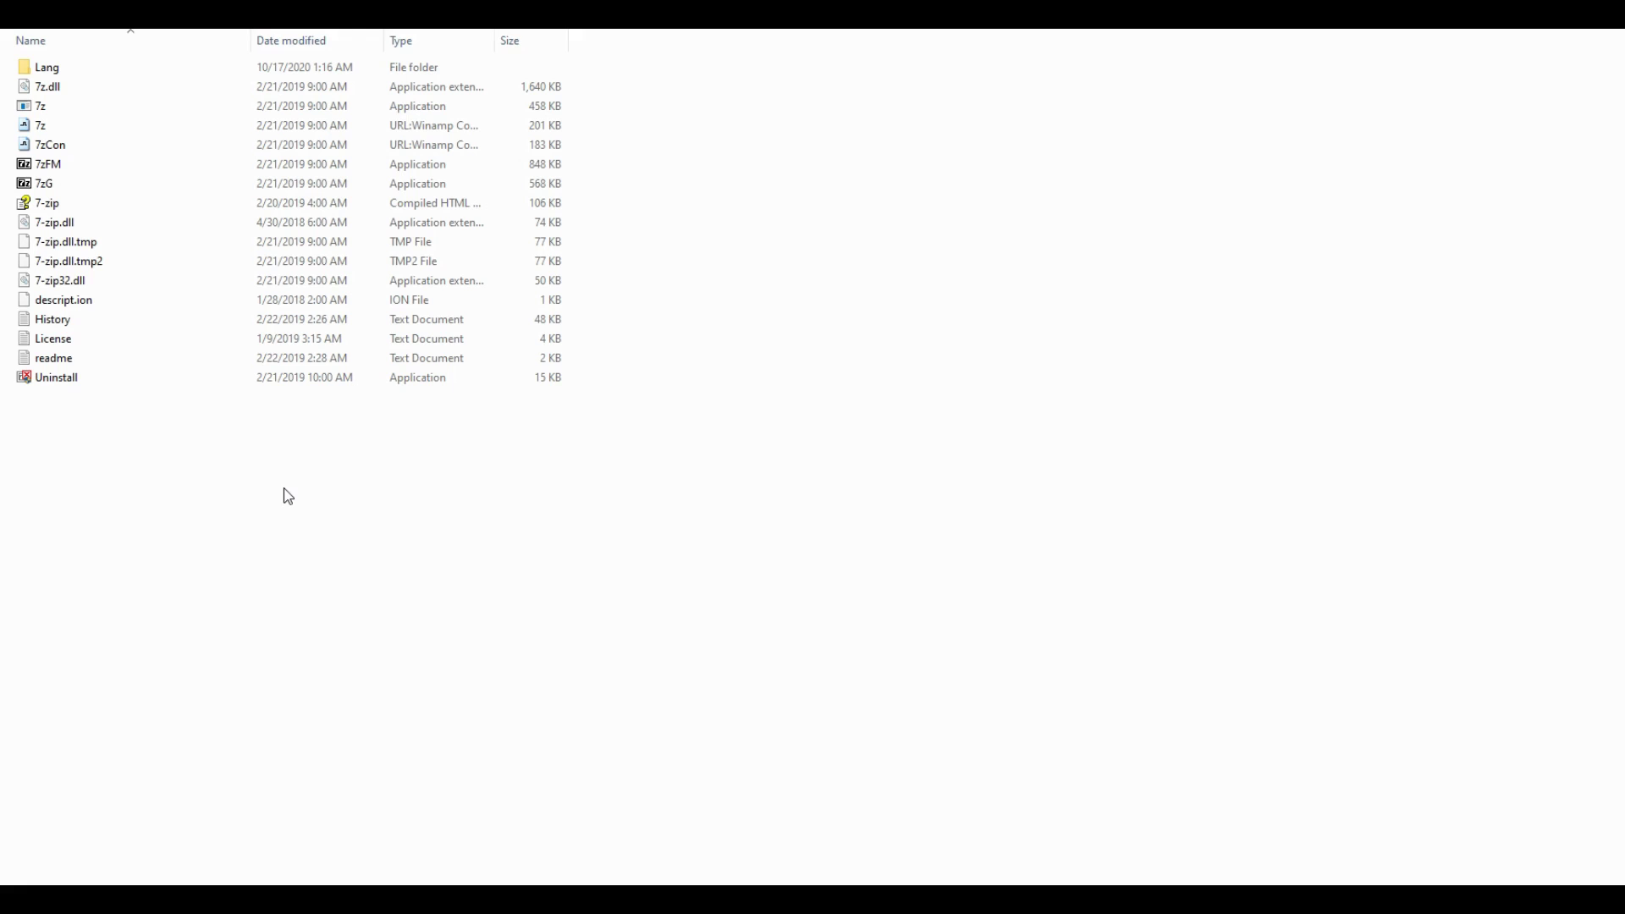
pyautogui.rightClick(51, 163)
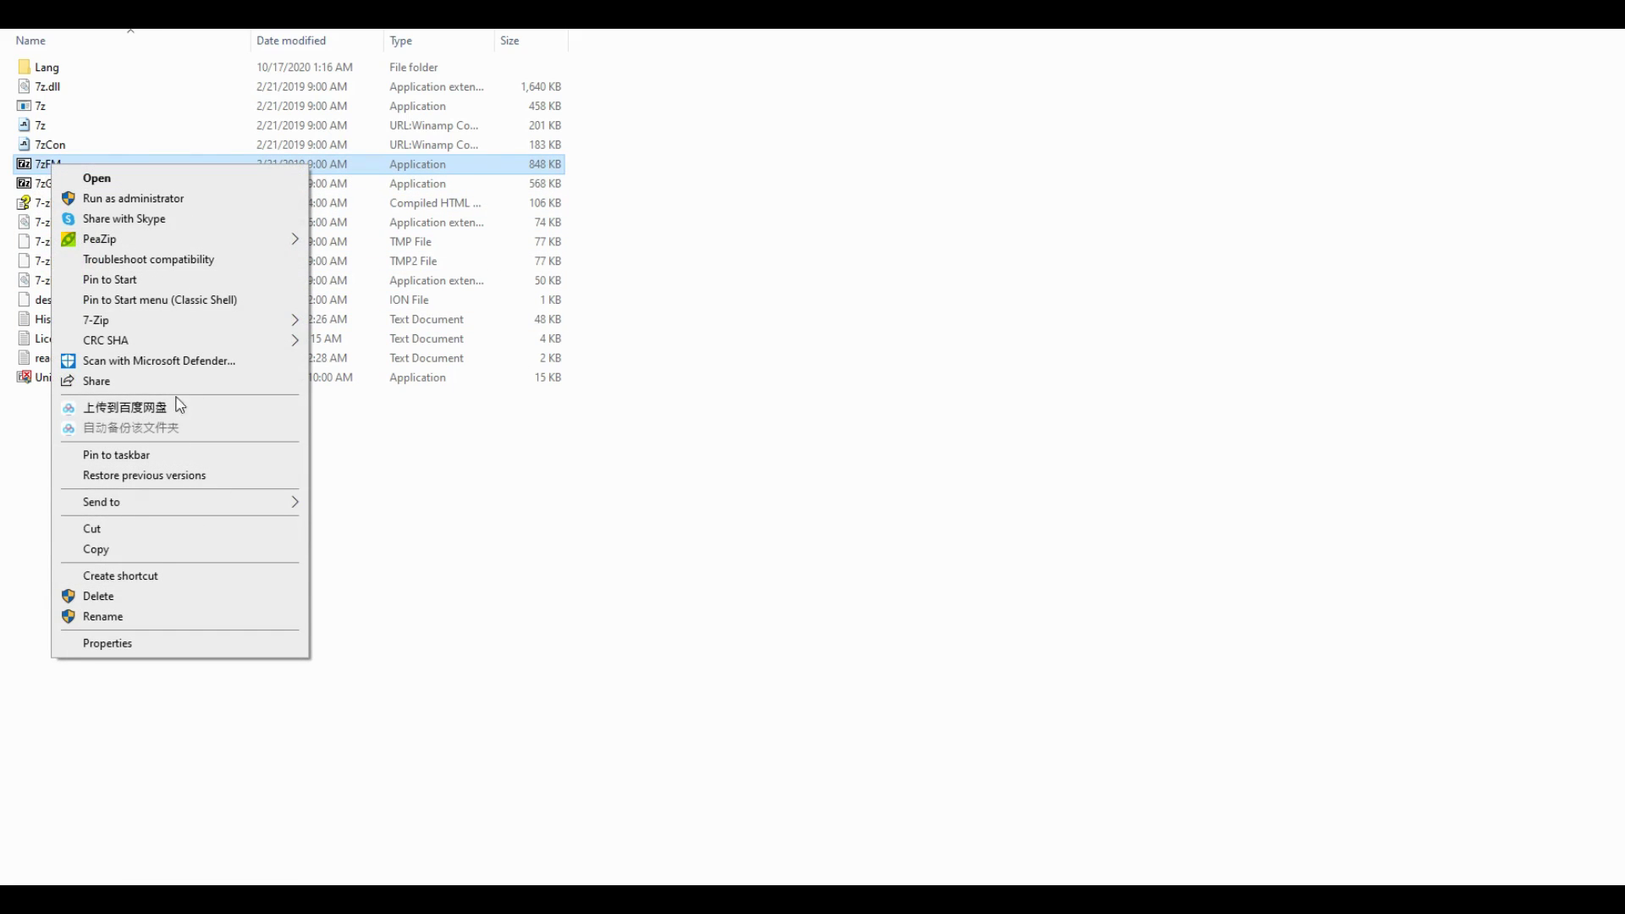
# Extract the Dream Genie zip into a Dream Genie folder using 7-Zip's Extract files
pyautogui.click(198, 528)
pyautogui.hotkey('alt', 'Left')
pyautogui.rightClick(94, 146)
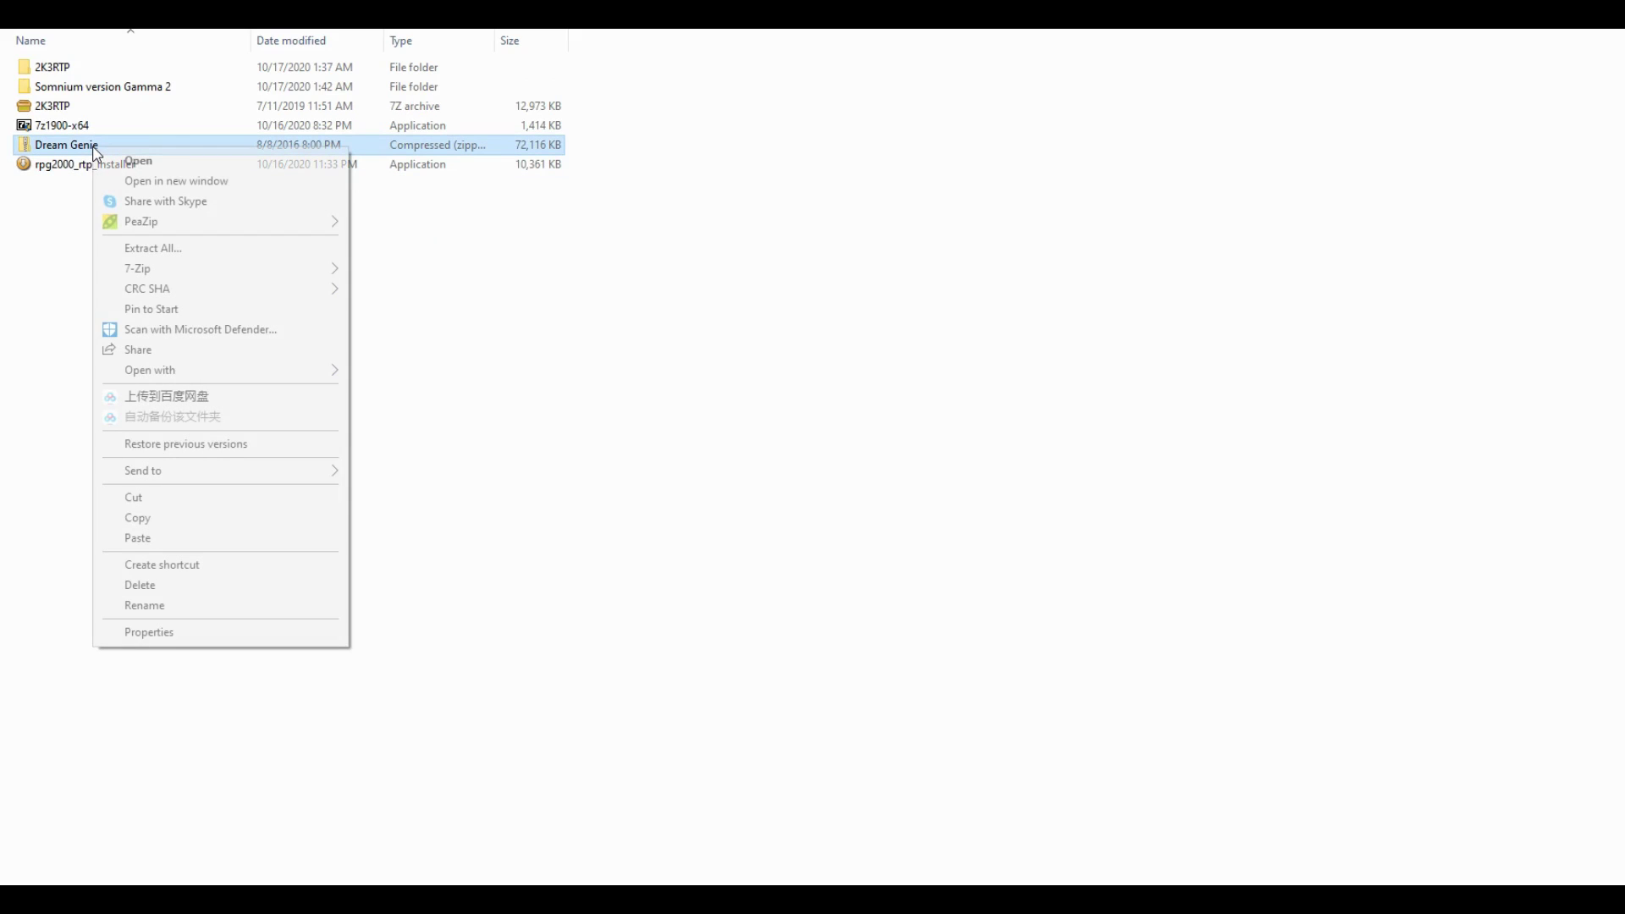
pyautogui.moveTo(196, 271)
pyautogui.click(424, 308)
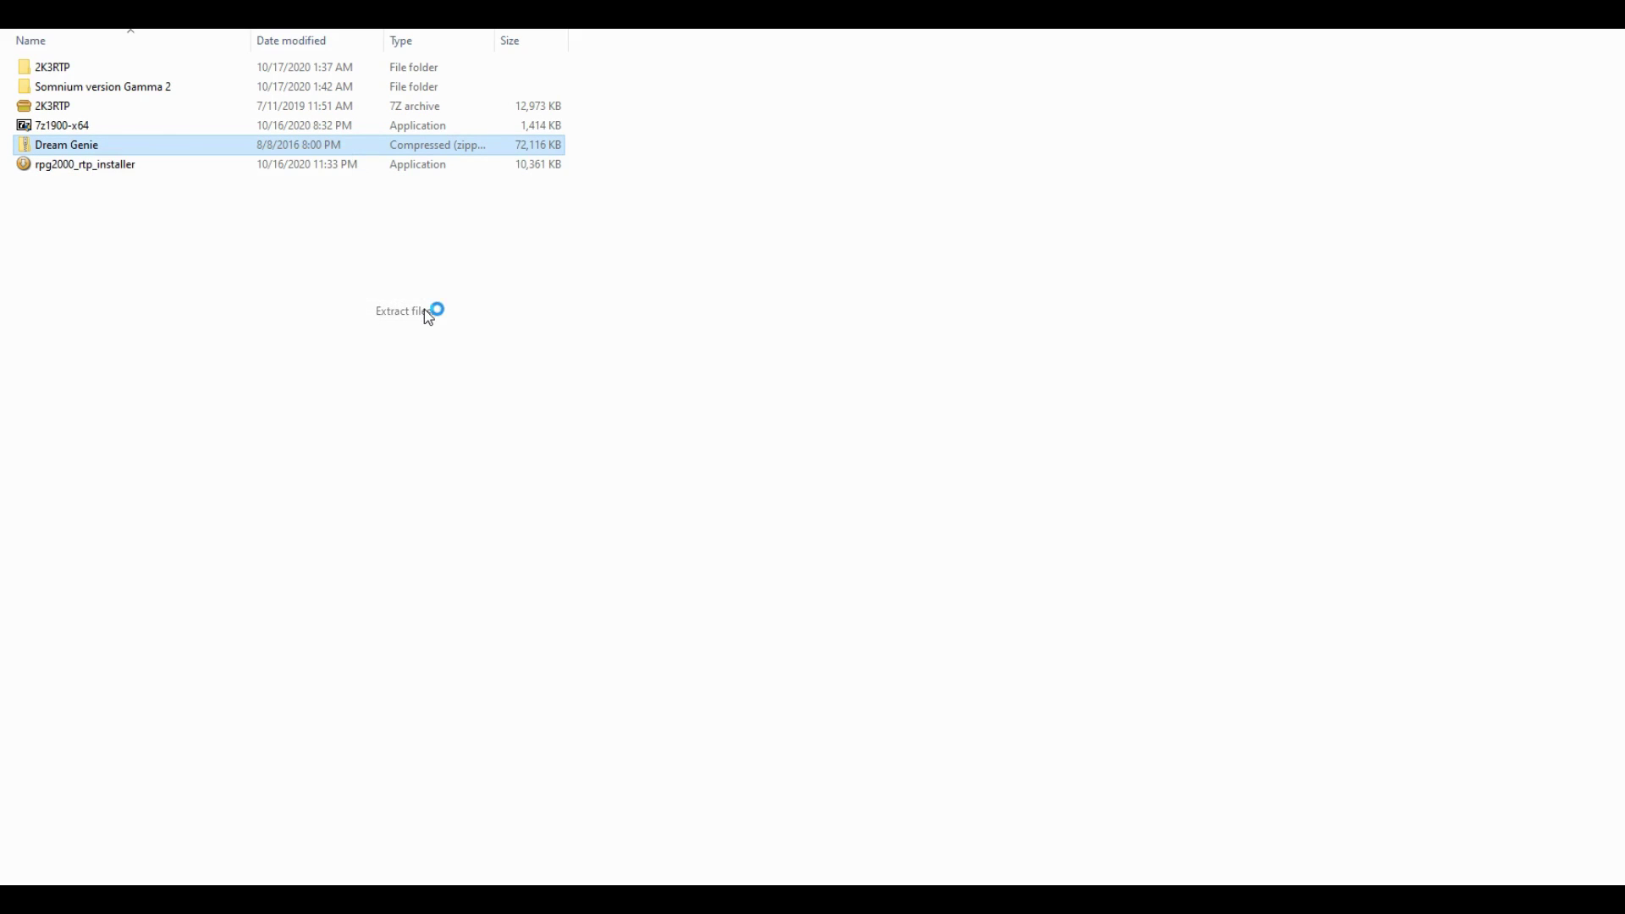
pyautogui.click(728, 553)
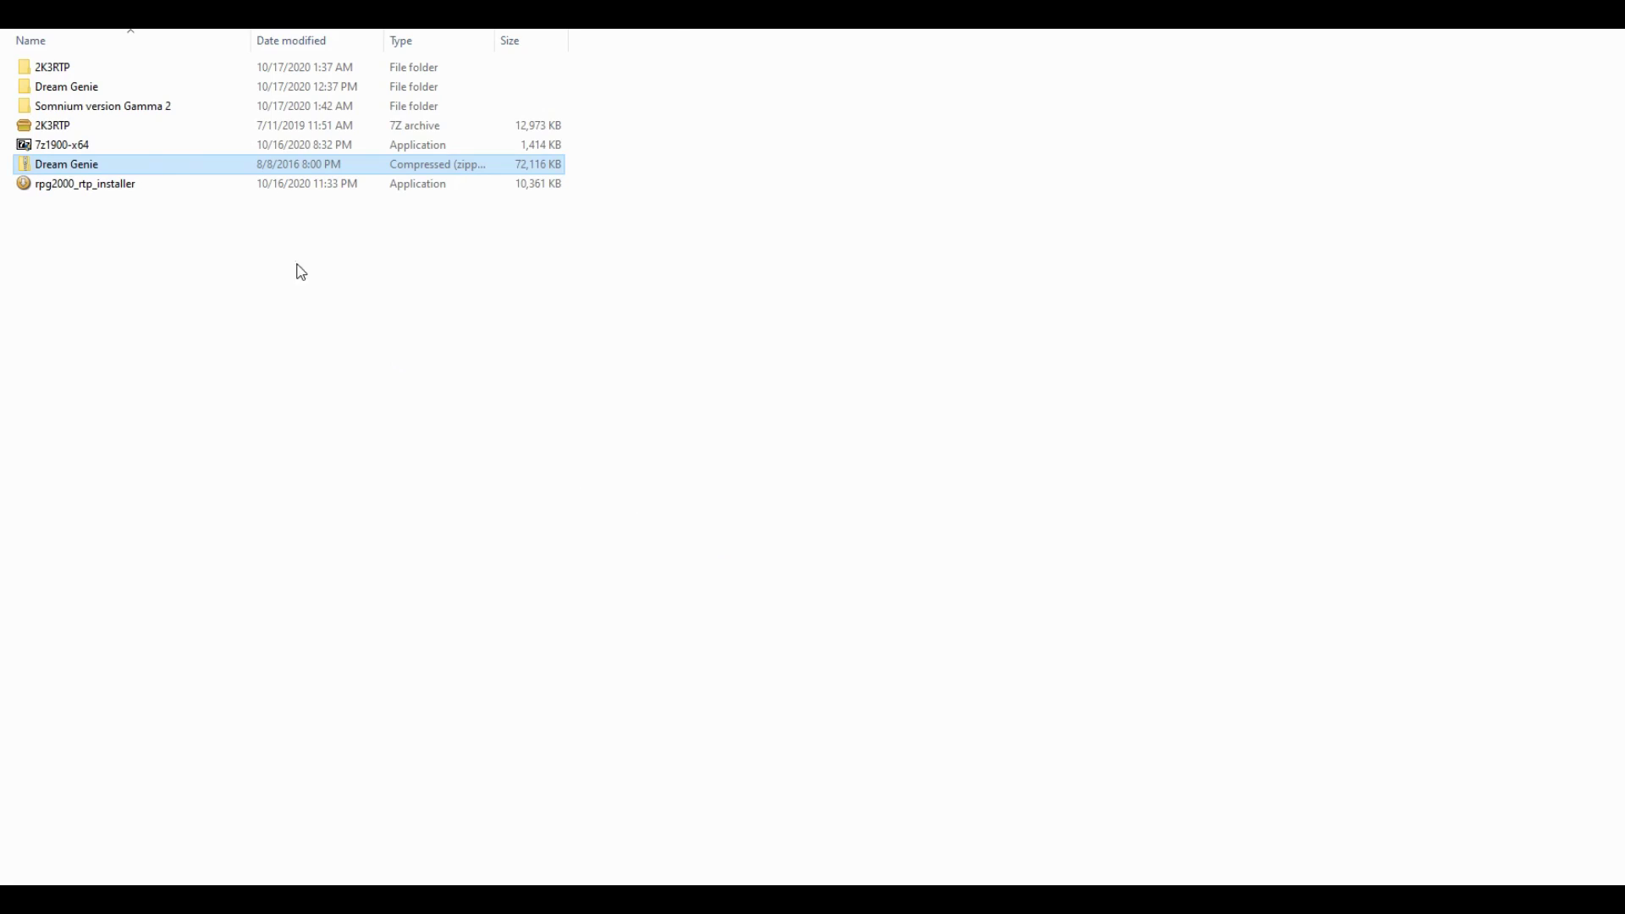
# Open the Dream Genie game folder and copy the RTP folders and Harmony.dll
pyautogui.doubleClick(108, 90)
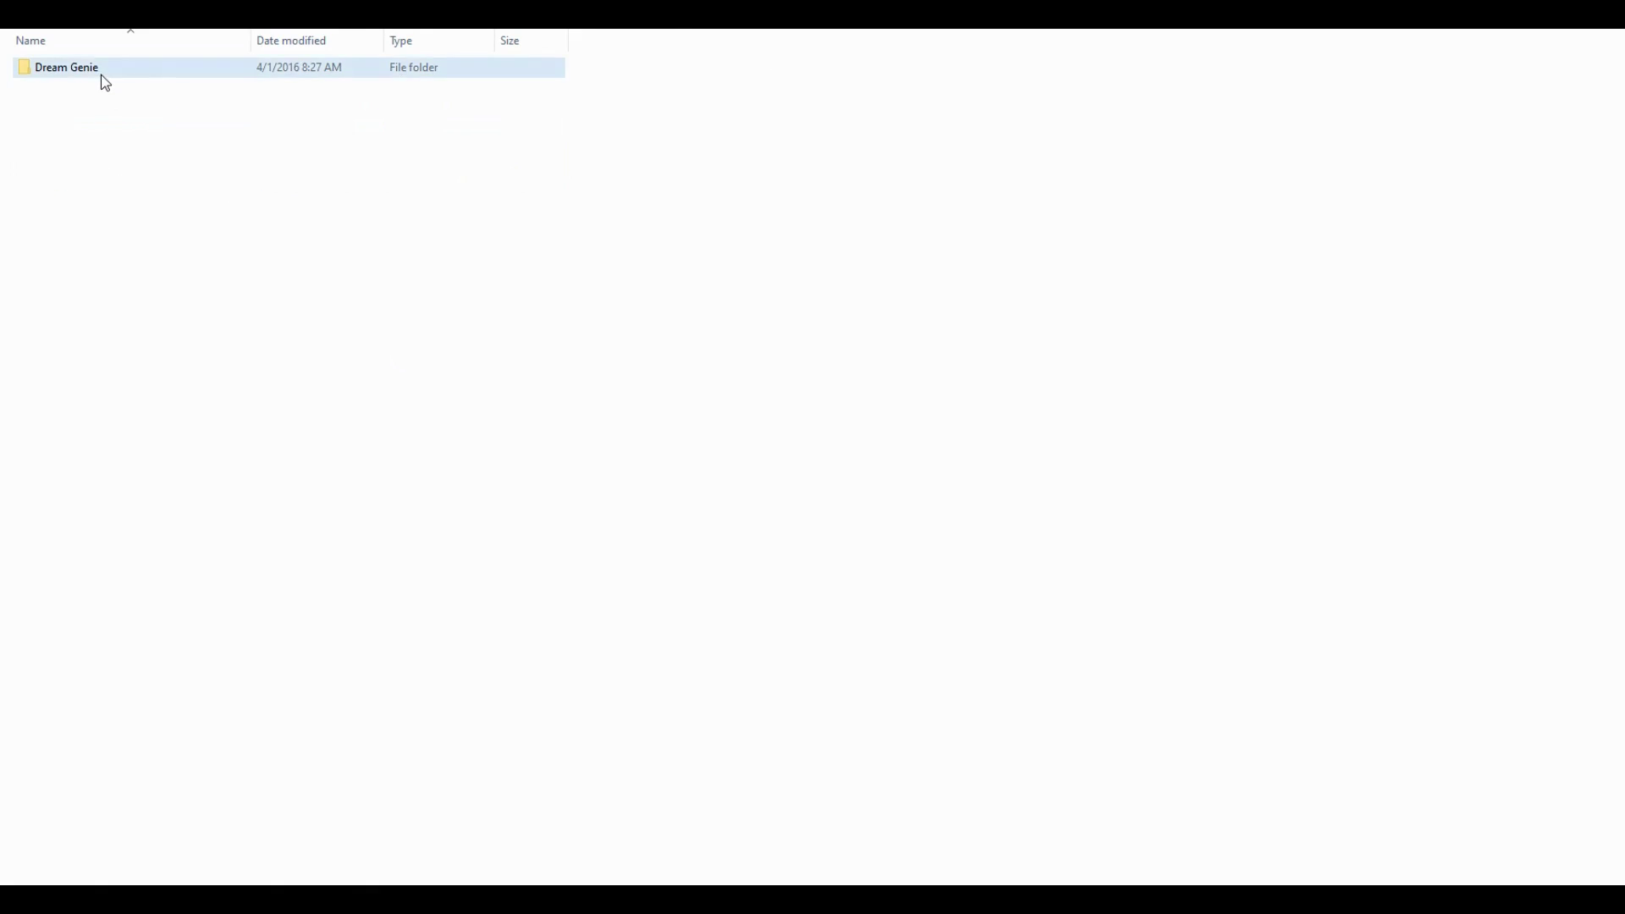
pyautogui.doubleClick(102, 74)
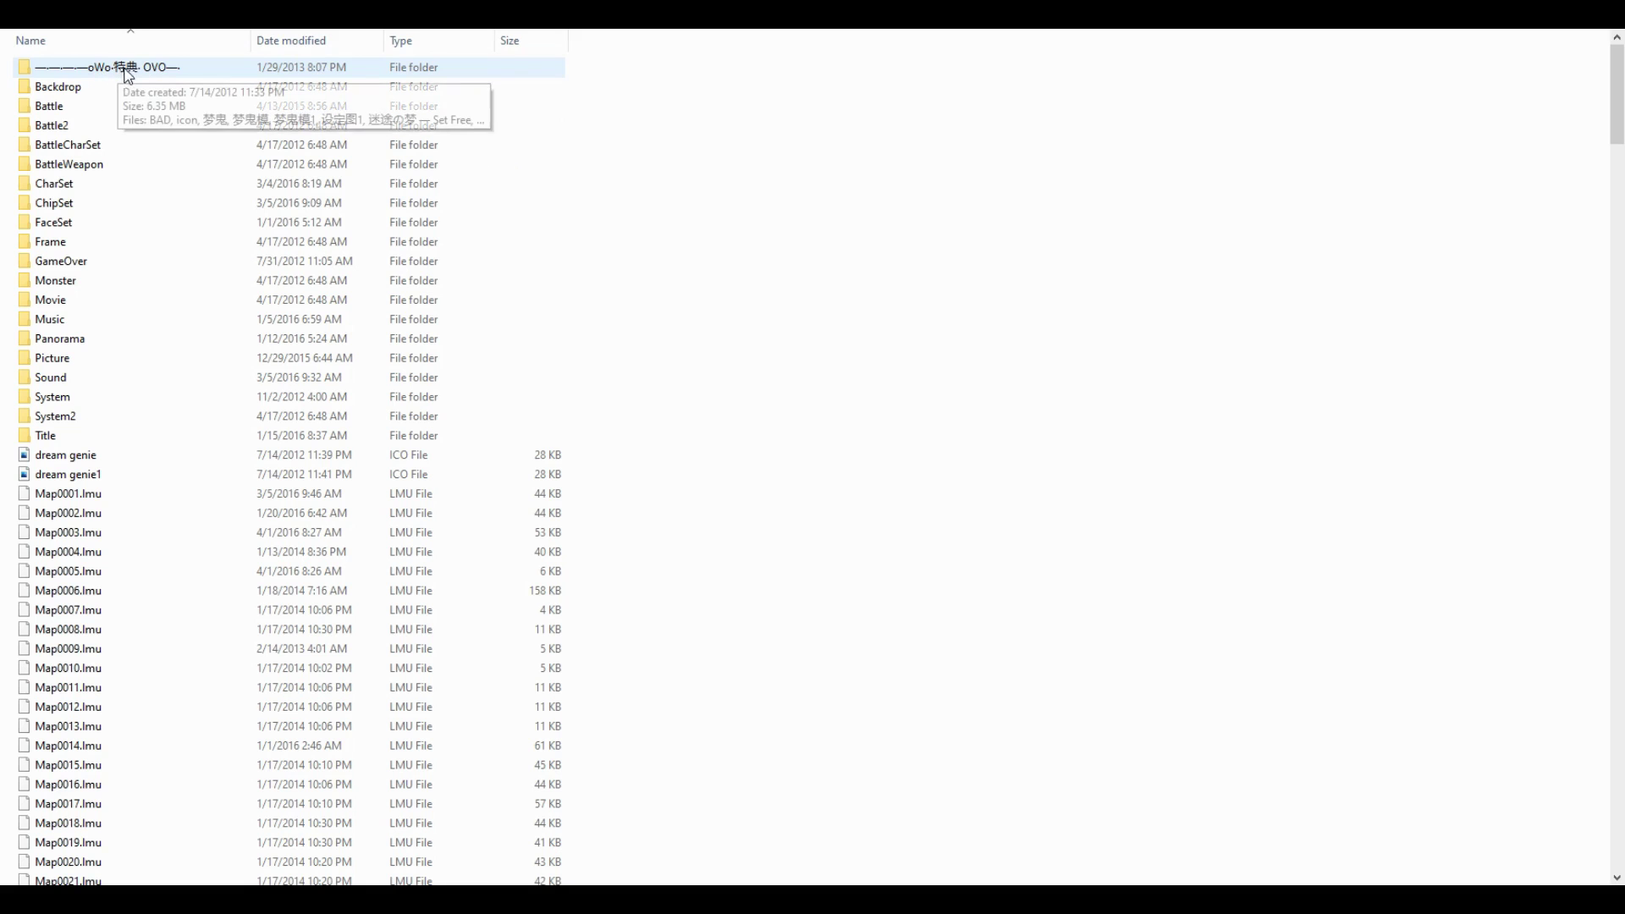
pyautogui.doubleClick(117, 67)
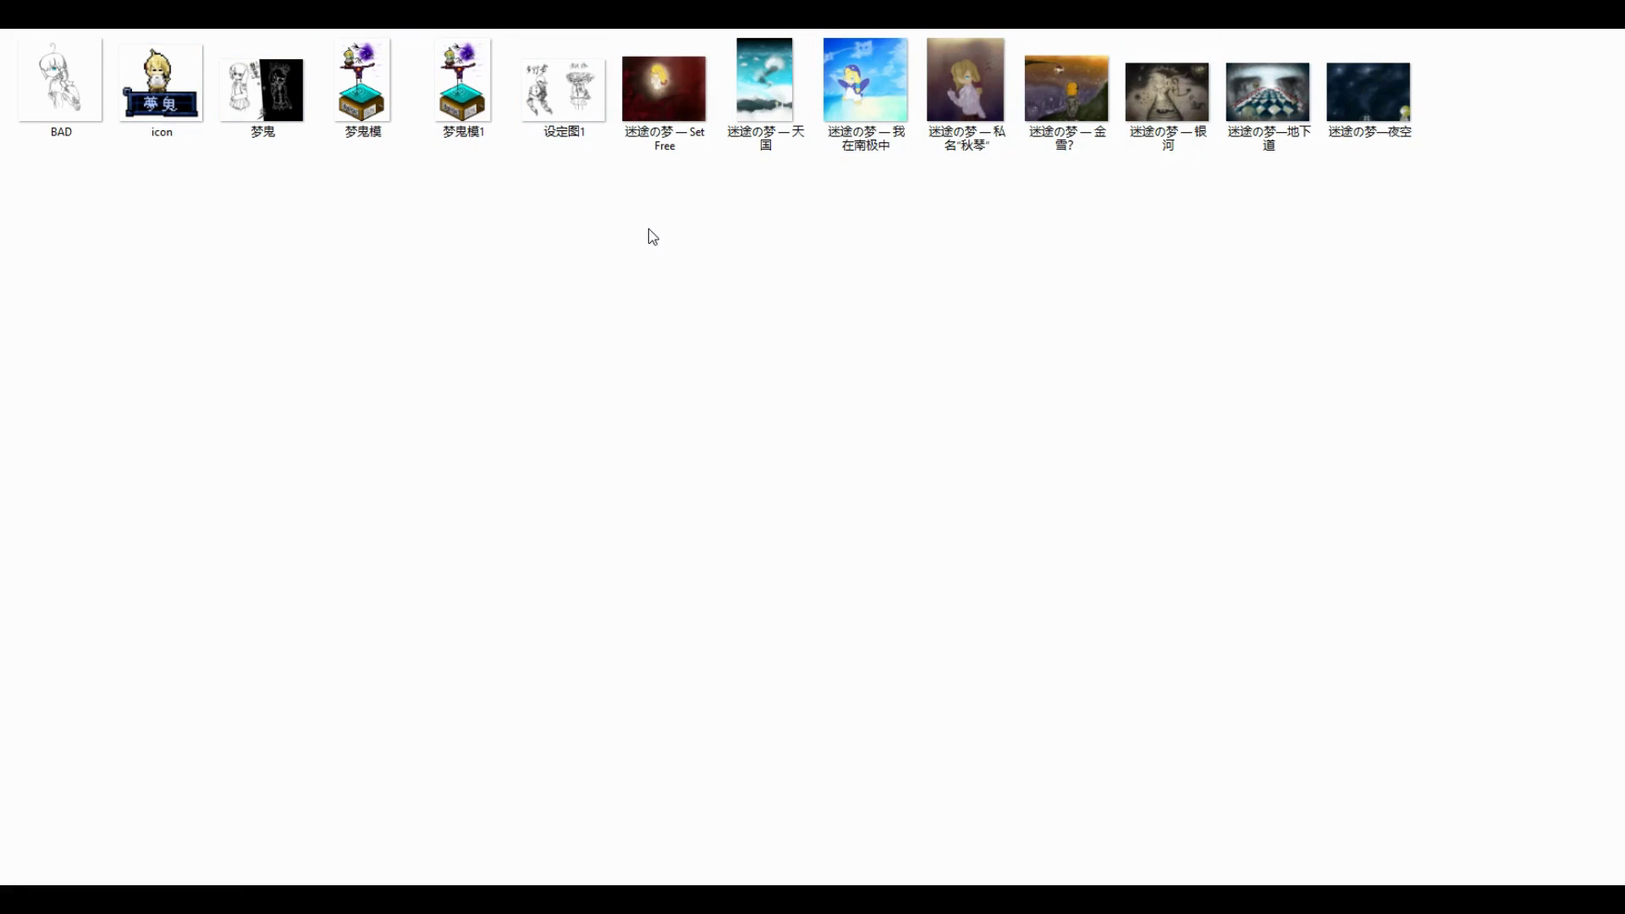
pyautogui.press('BackSpace')
pyautogui.moveTo(235, 533); pyautogui.dragTo(208, 70)
pyautogui.rightClick(167, 169)
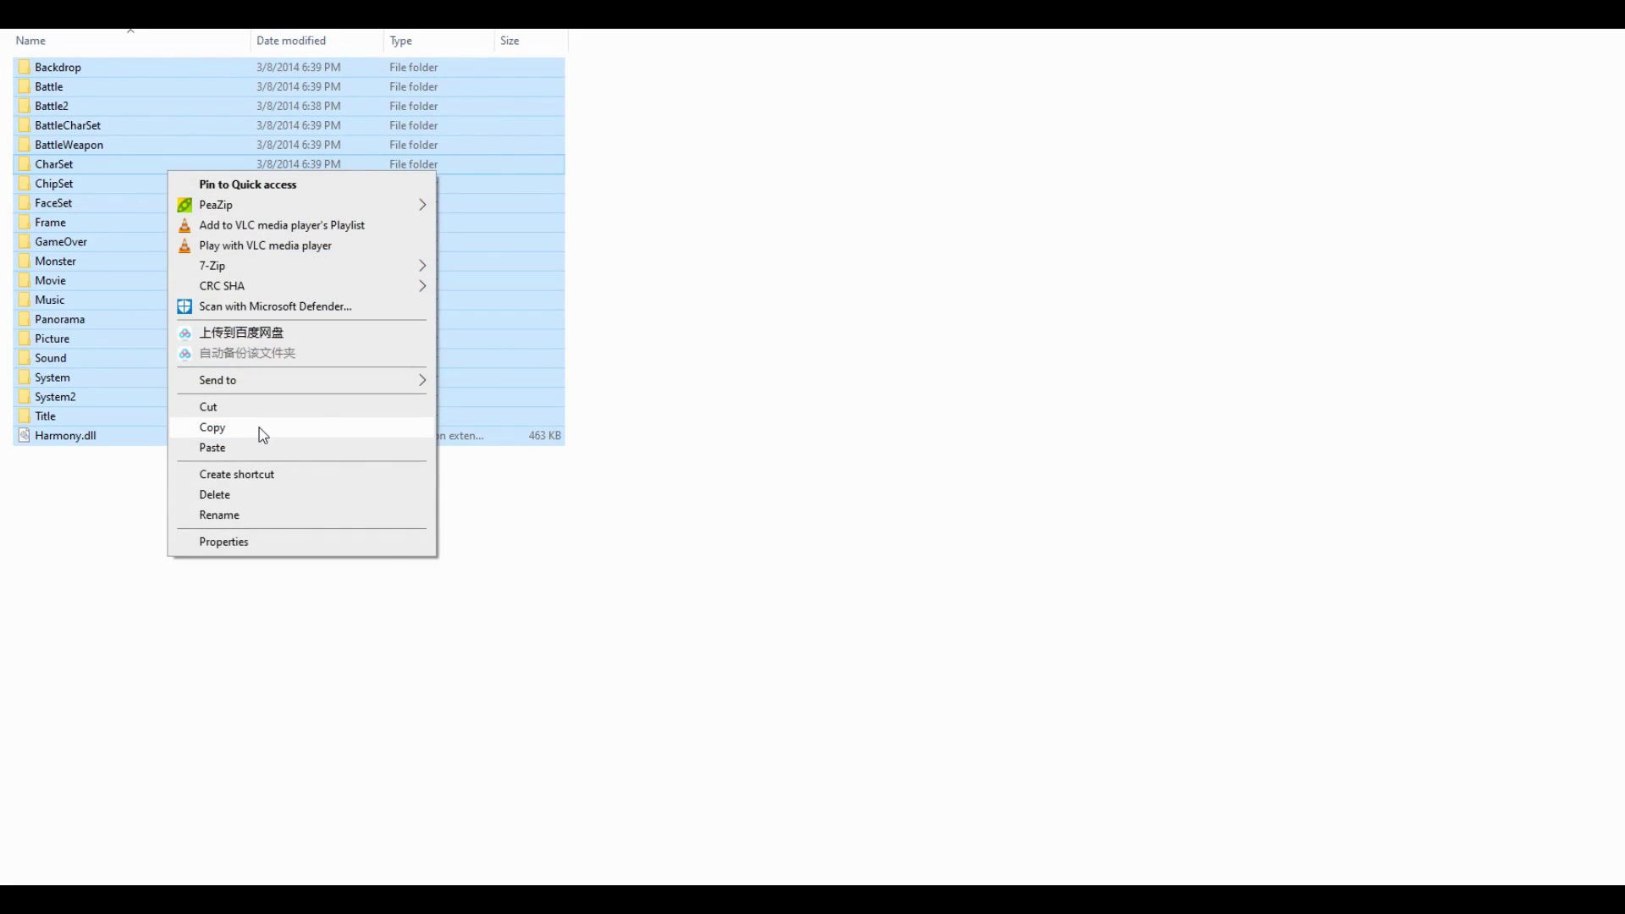
pyautogui.click(214, 429)
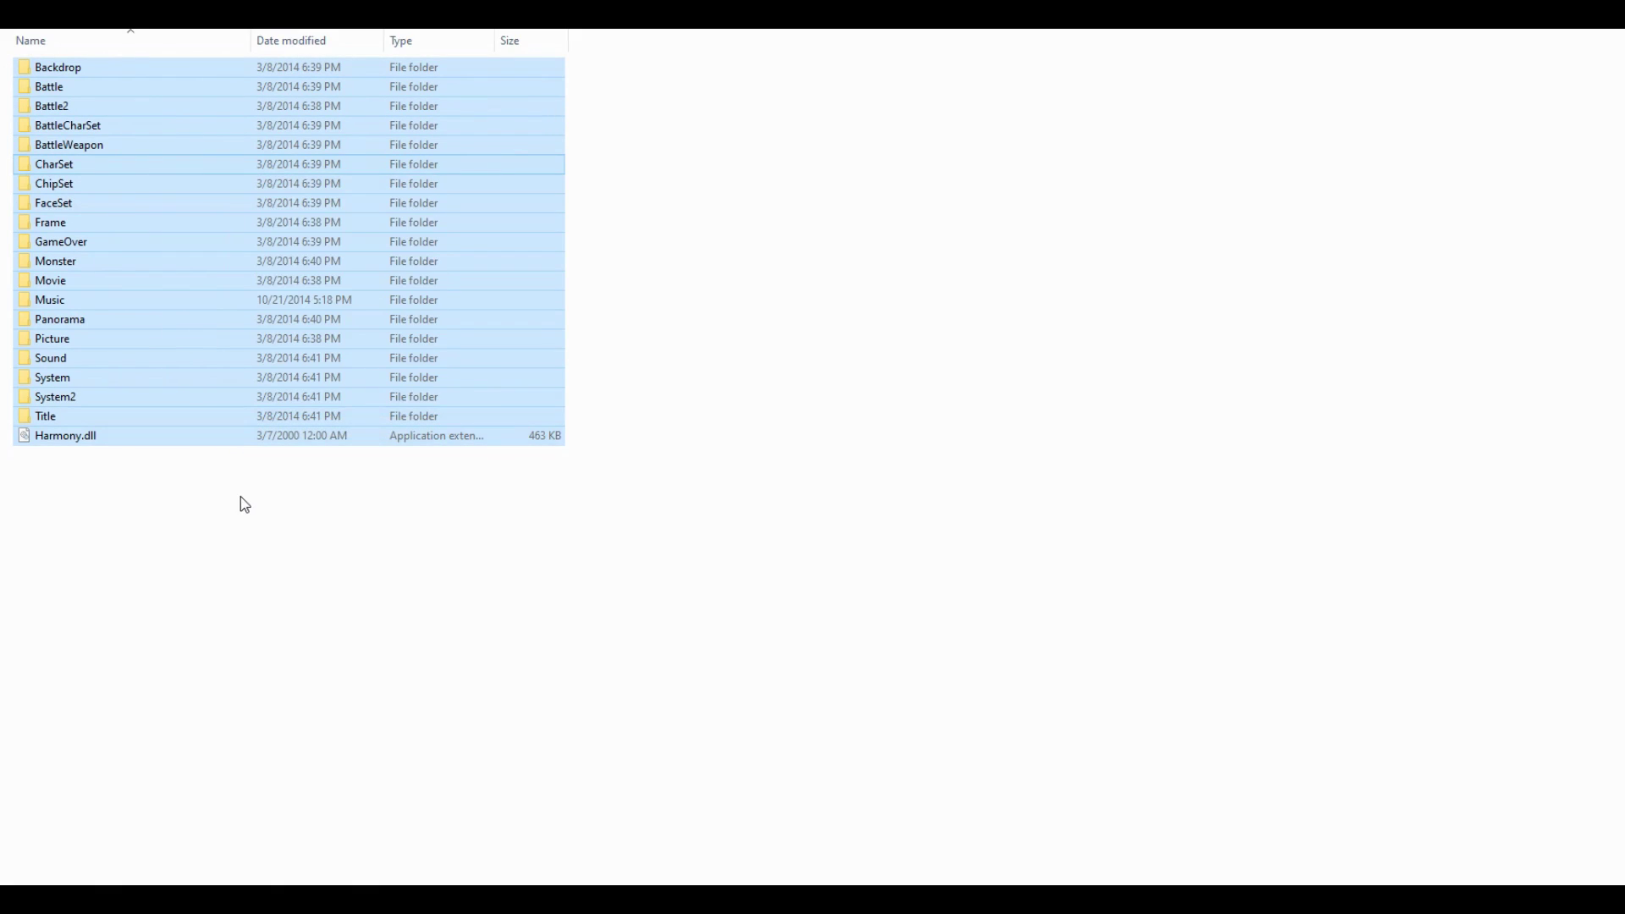
# Paste the RTP items into the Dream Genie game folder, skipping files already present
pyautogui.hotkey('alt', 'Tab')
pyautogui.rightClick(699, 276)
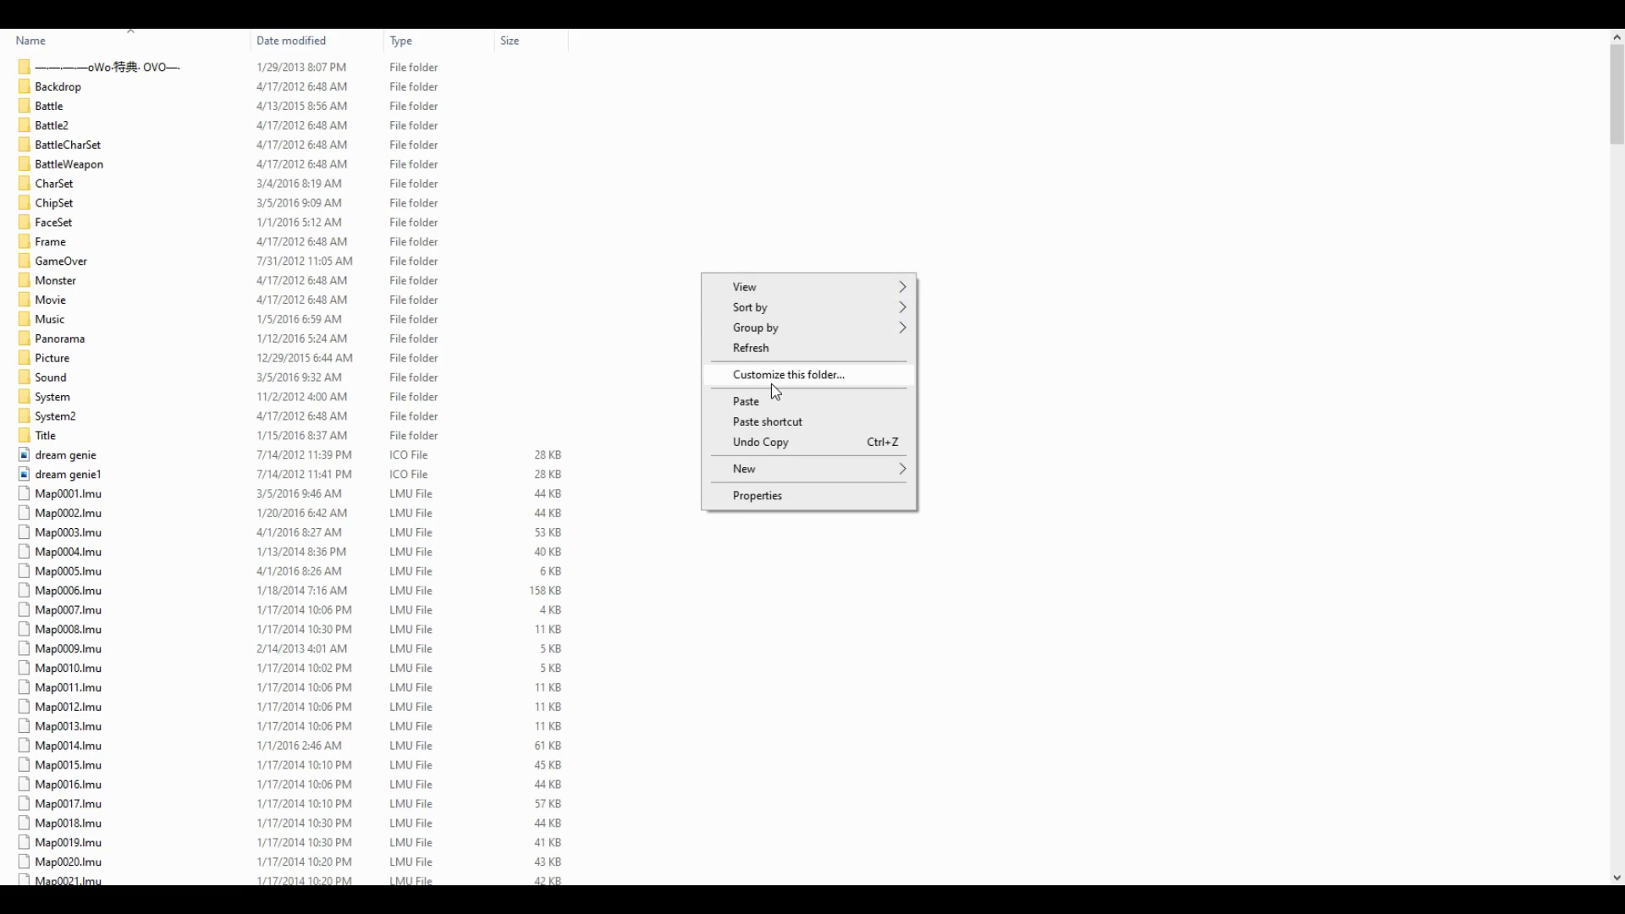
pyautogui.click(747, 401)
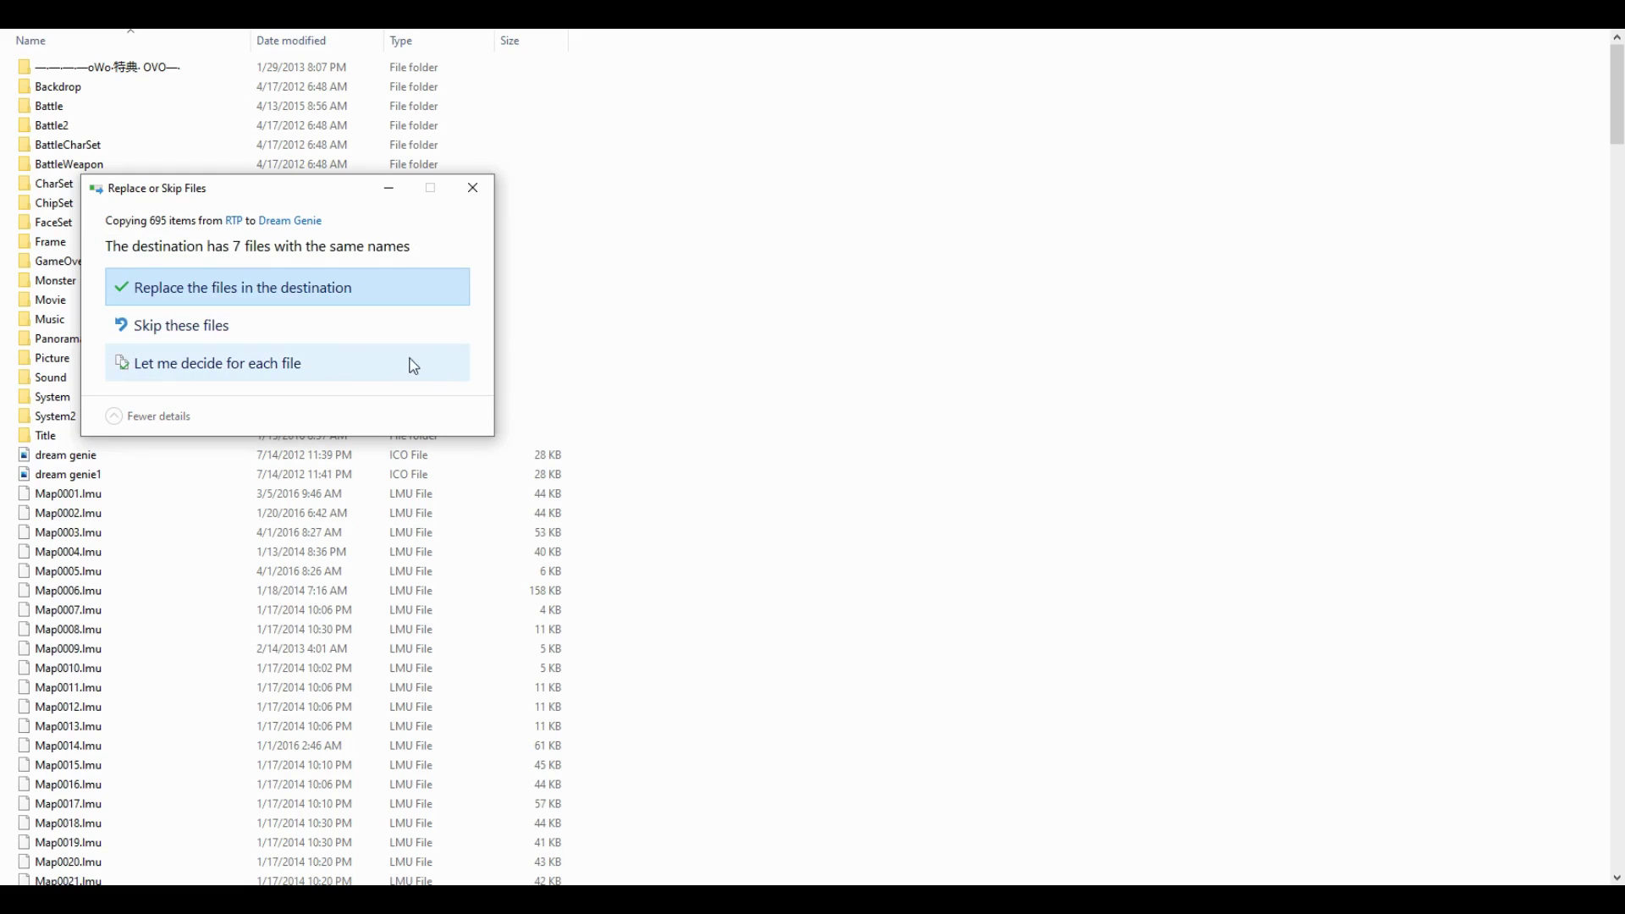
pyautogui.click(267, 334)
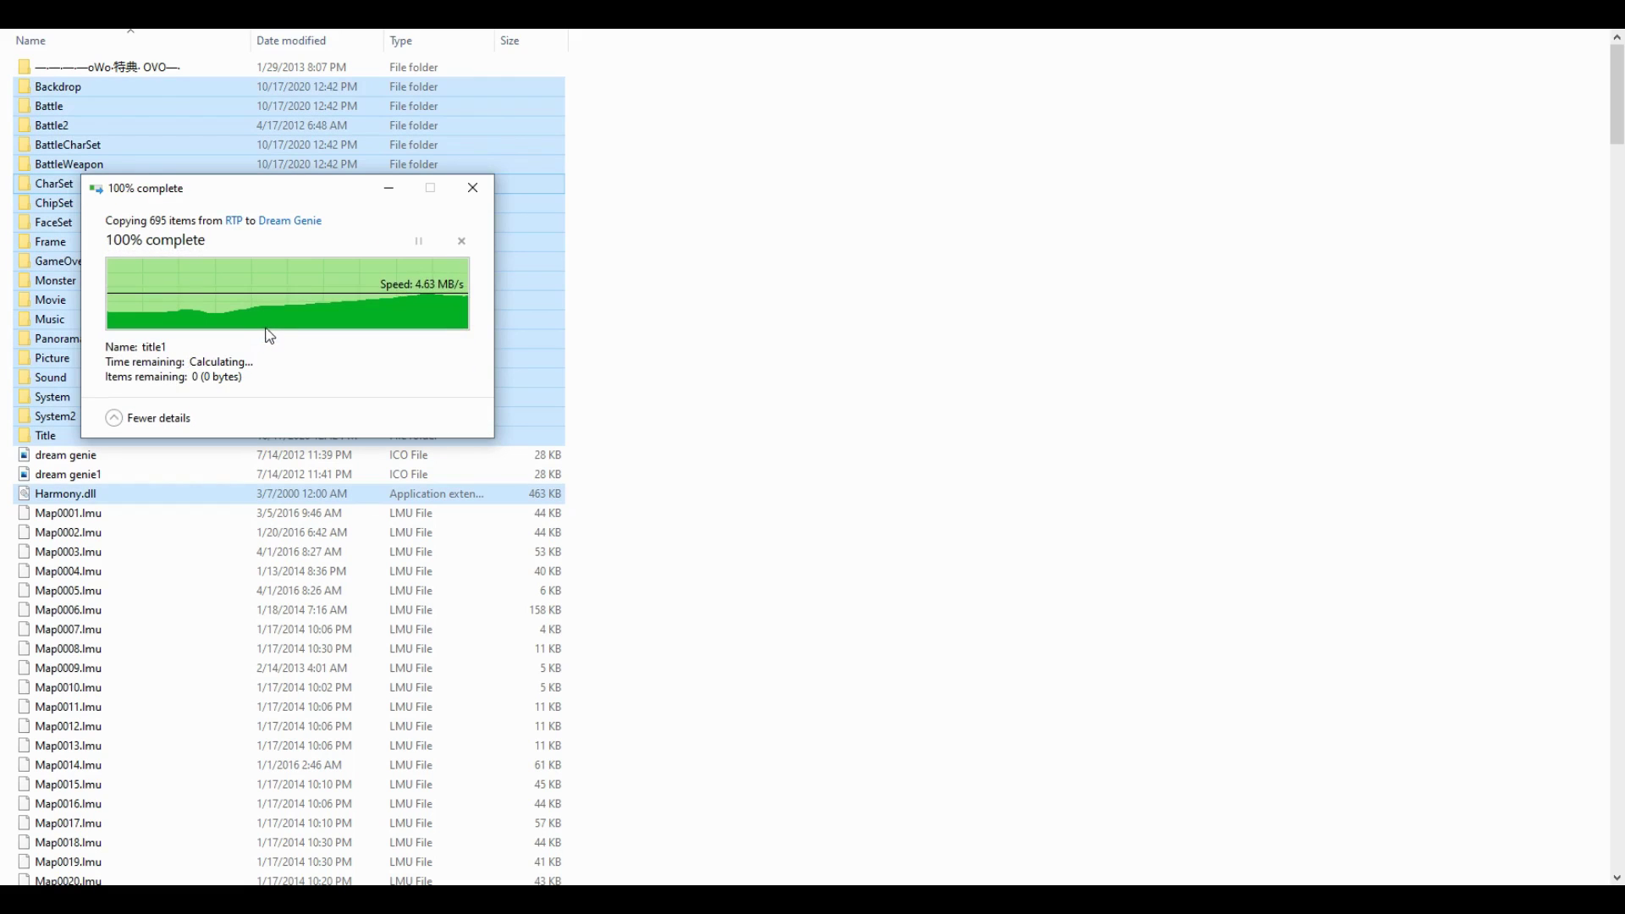
pyautogui.click(768, 343)
pyautogui.scroll(-20, 769, 347)
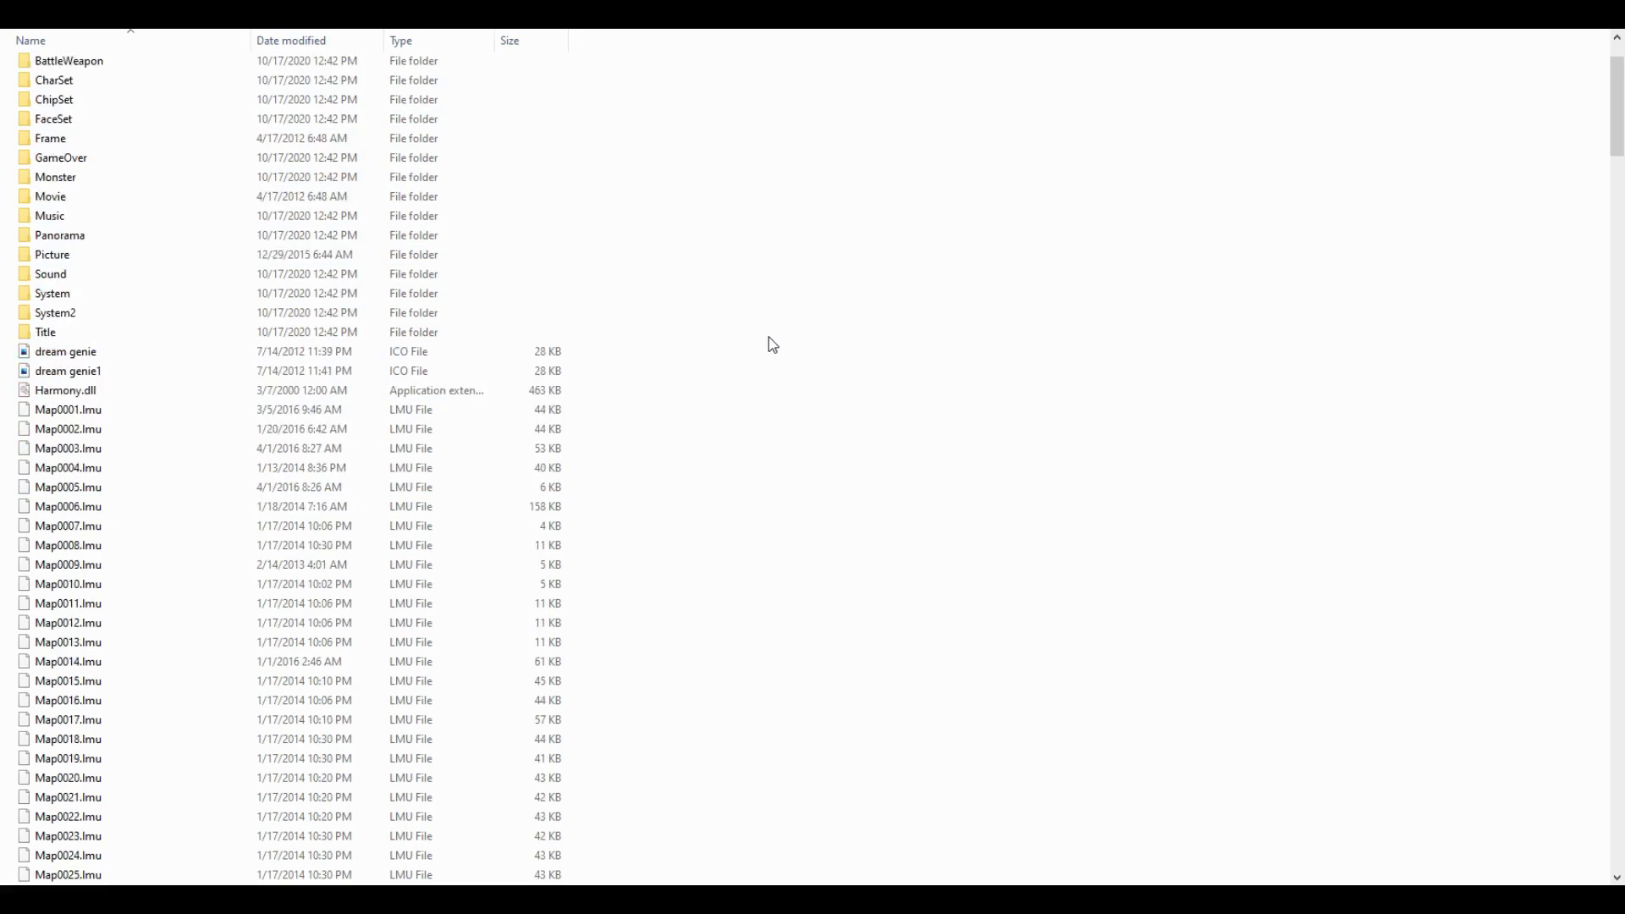
# Add FullPackageFlag=1 after MapEditZoom=0 in Dream Genie's RPG_RT.ini and save it in Notepad
pyautogui.scroll(-20, 770, 353)
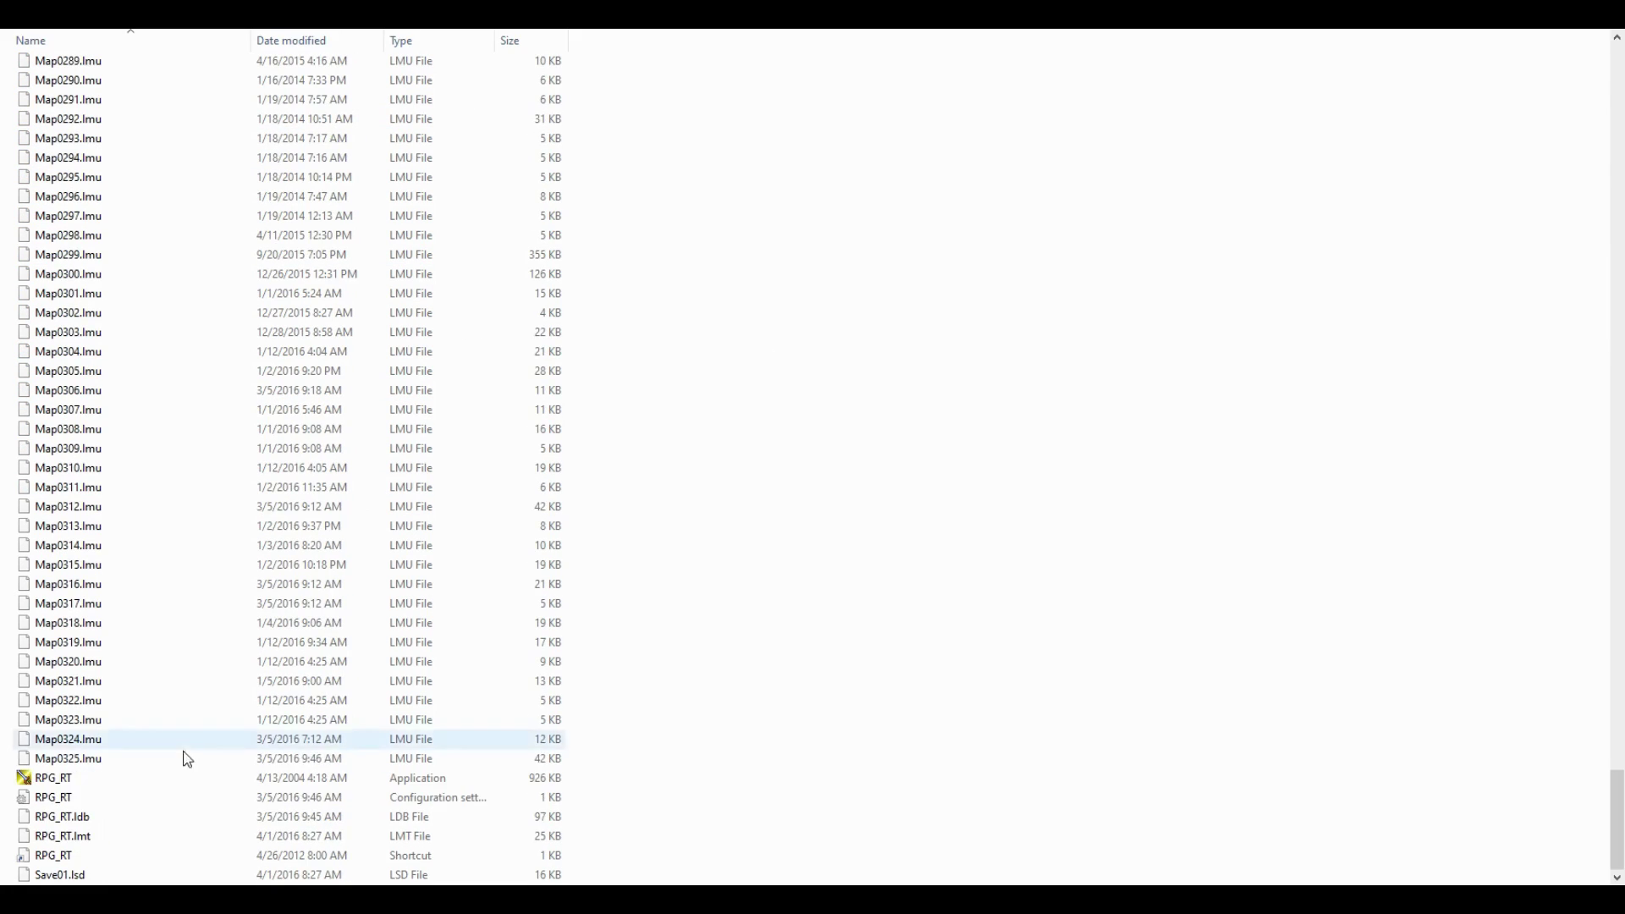
pyautogui.doubleClick(85, 797)
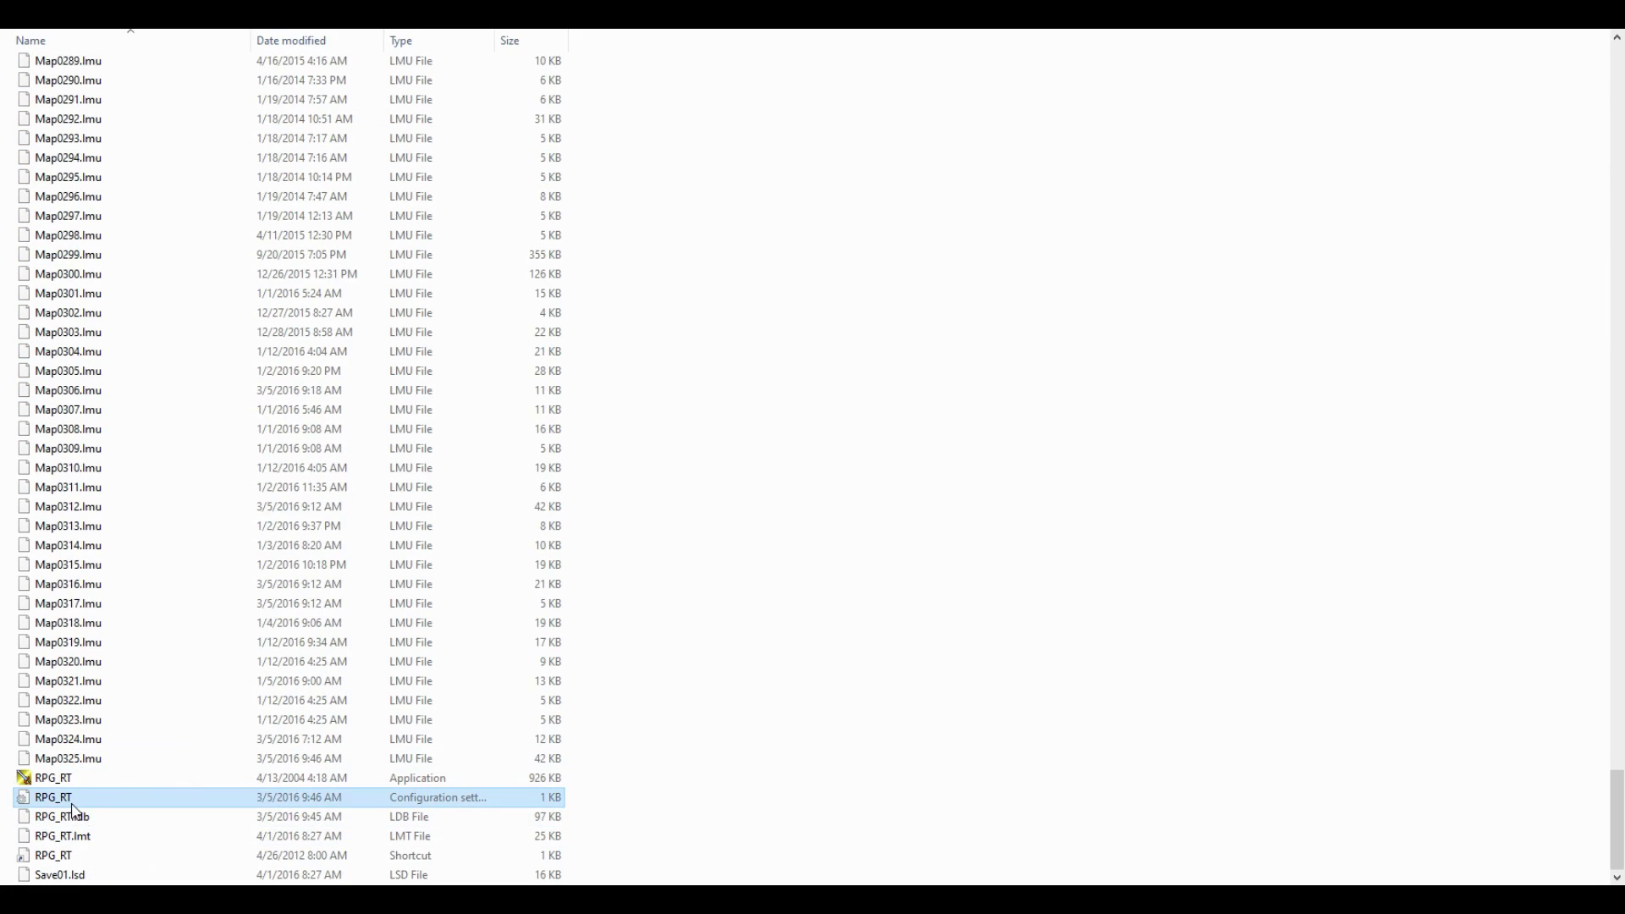
pyautogui.click(757, 408)
pyautogui.write('Ful')
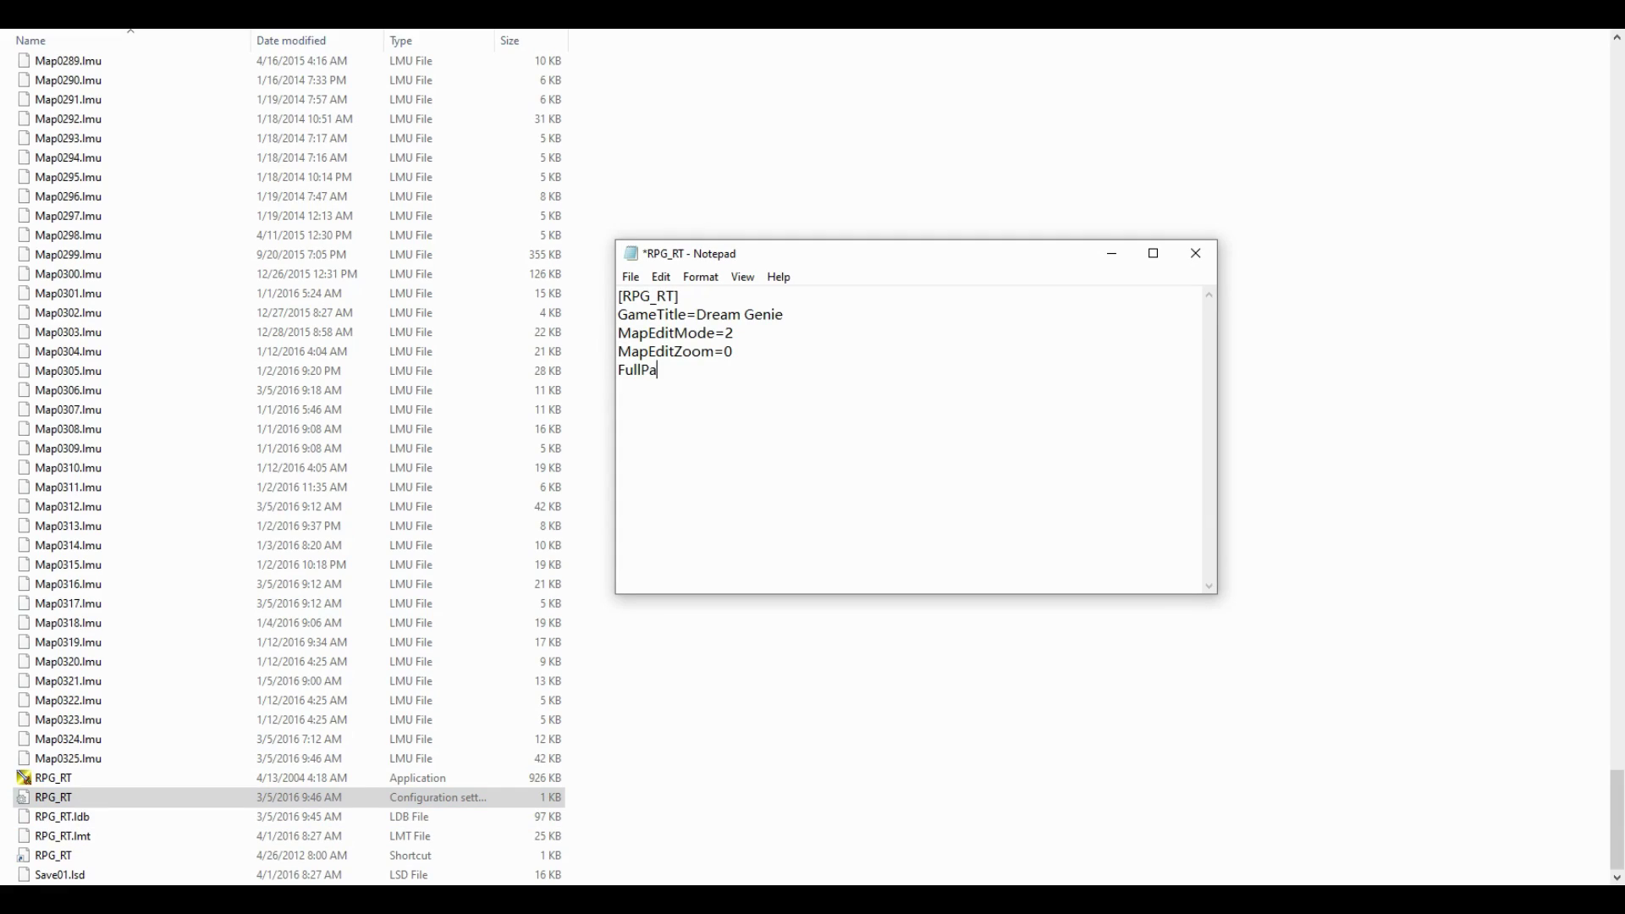
pyautogui.write('lPackageFlag=1')
pyautogui.click(1196, 253)
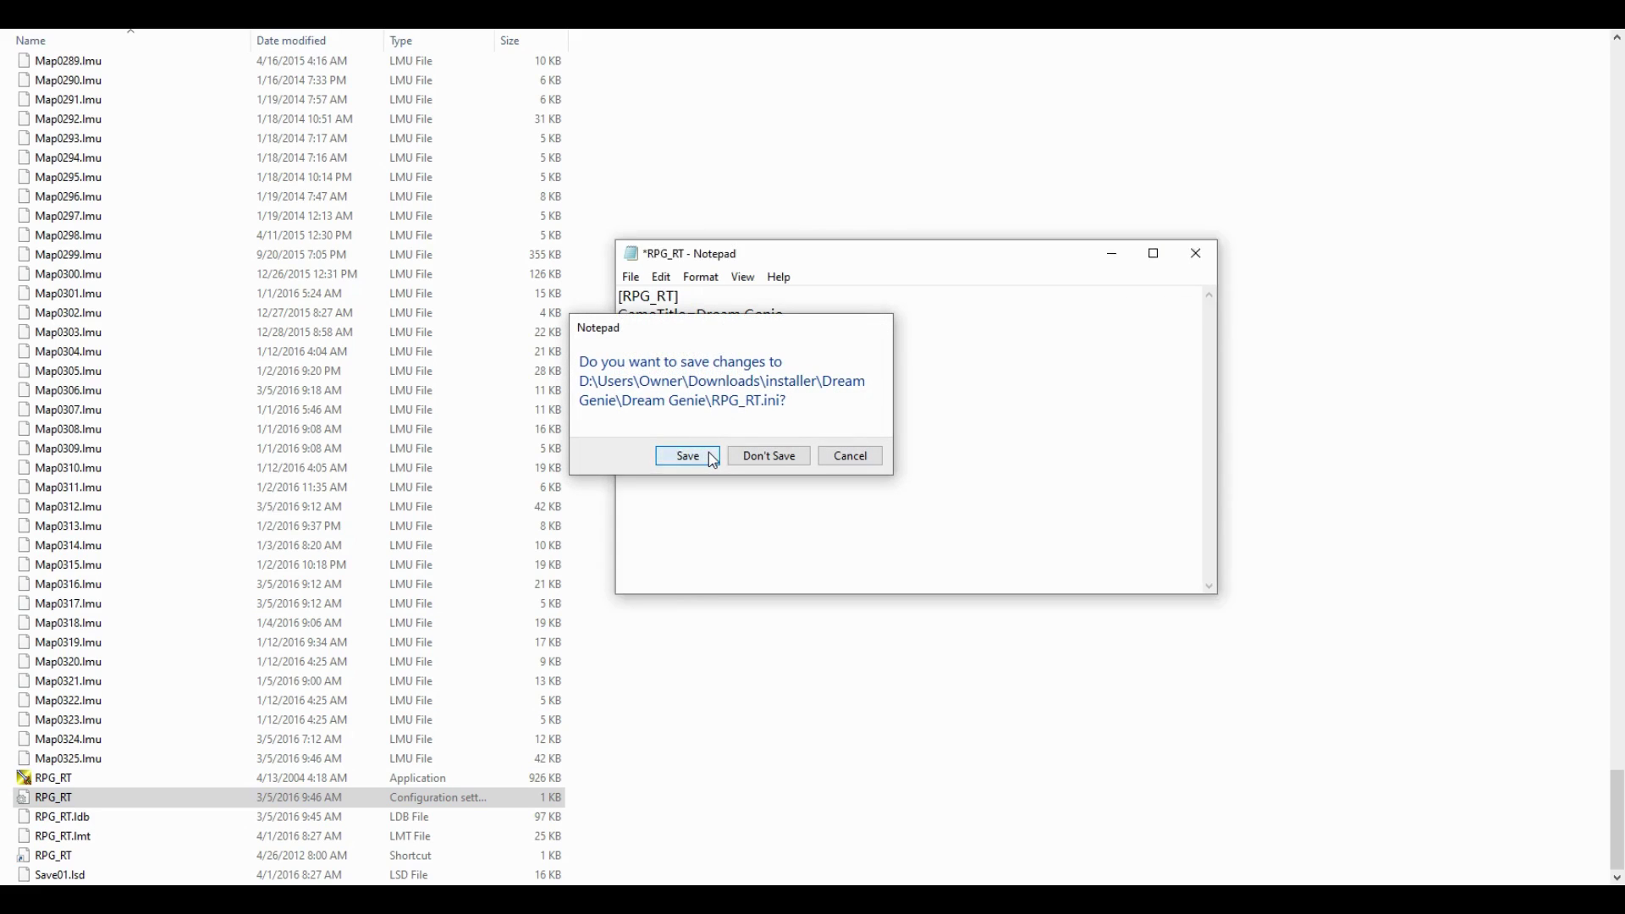
pyautogui.click(688, 456)
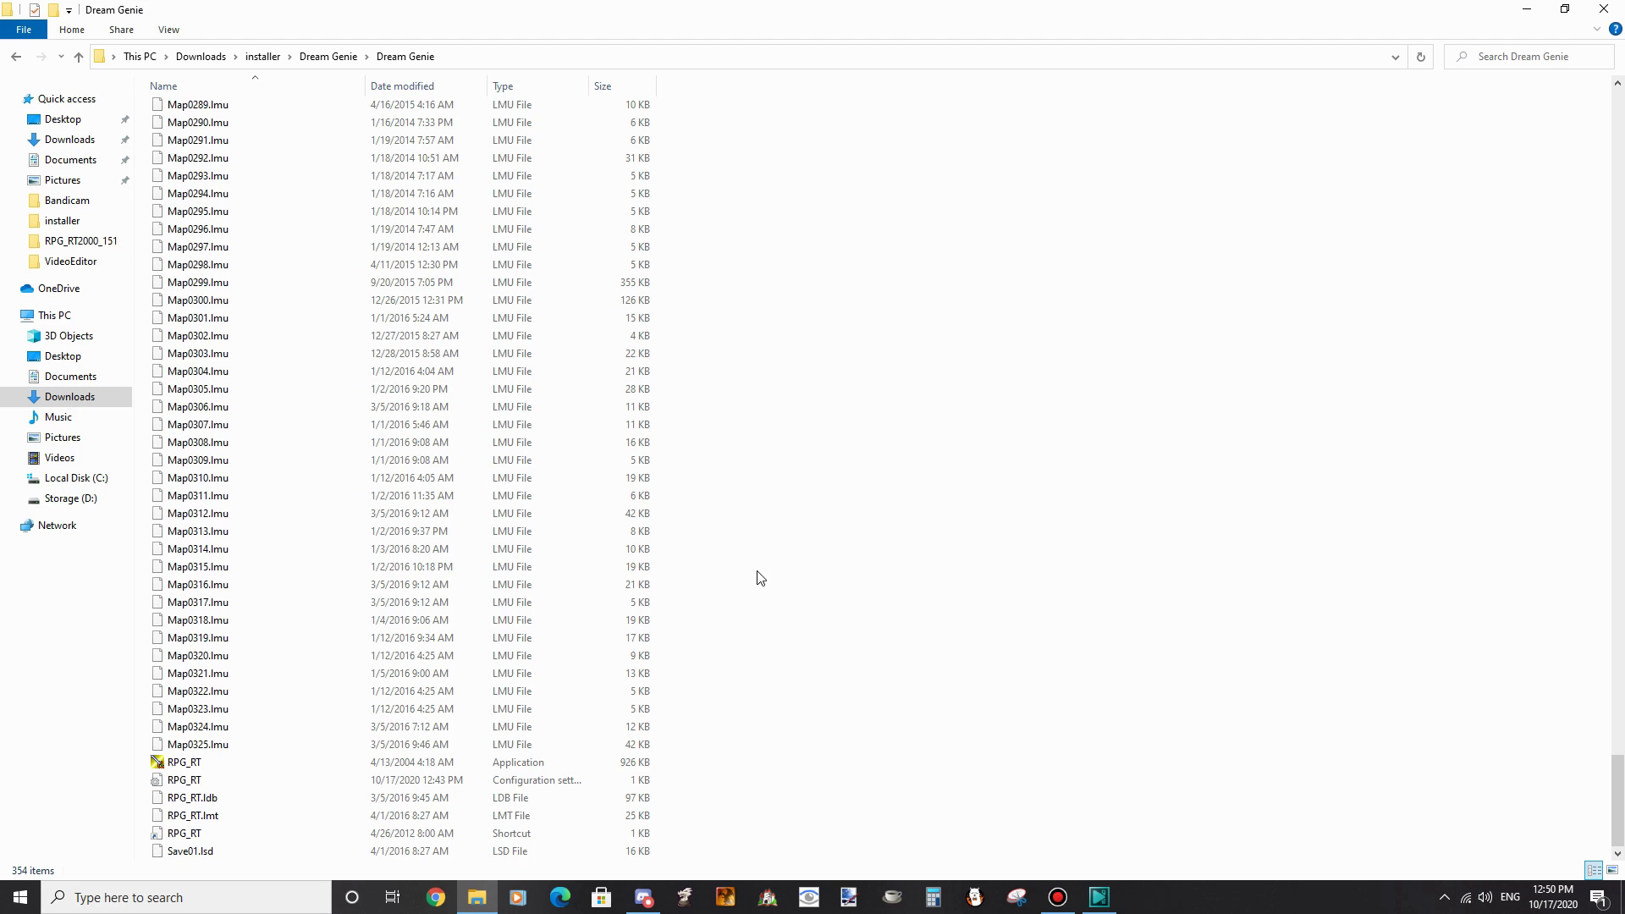
# Launch Dream Genie's RPG_RT.exe through Locale Emulator's chinese profile
pyautogui.rightClick(188, 757)
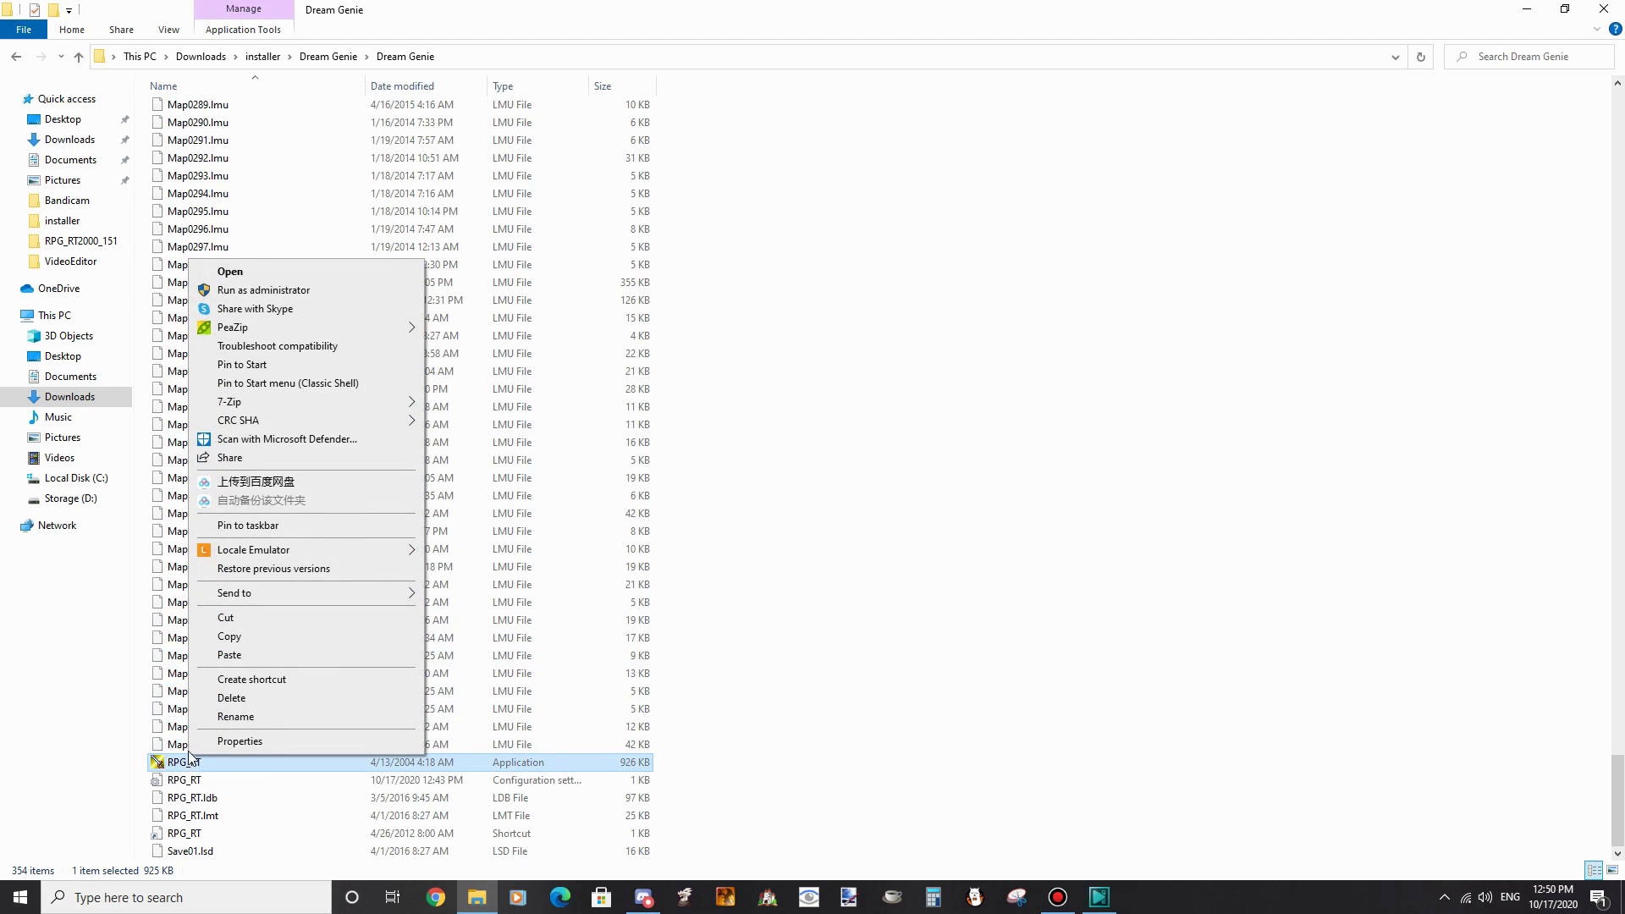
pyautogui.moveTo(359, 549)
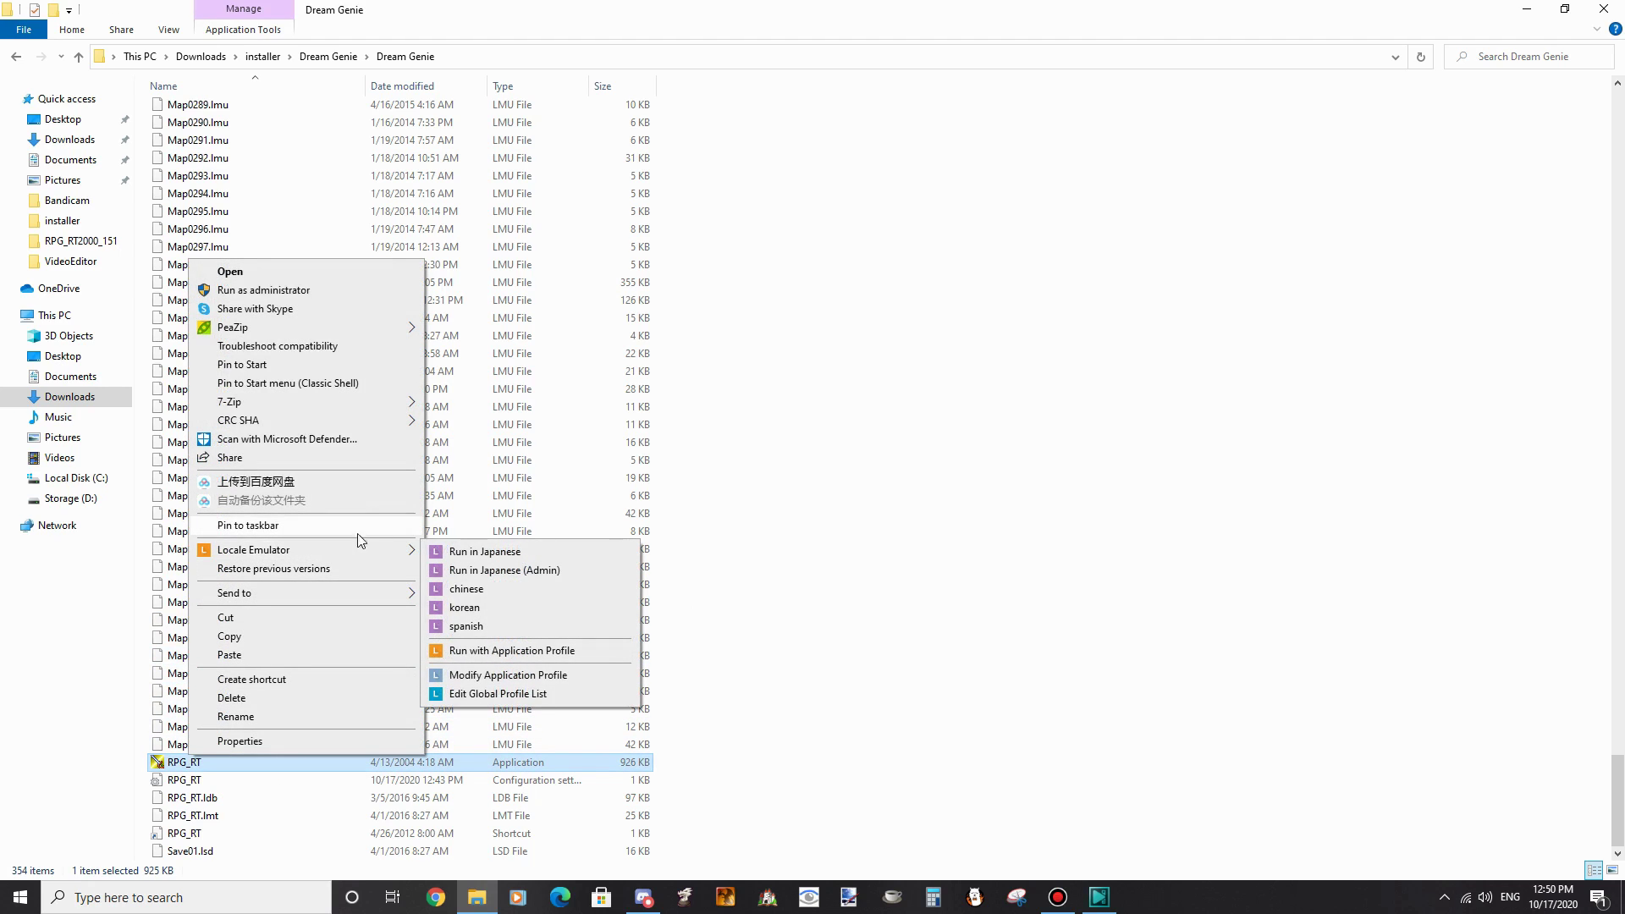
pyautogui.click(472, 590)
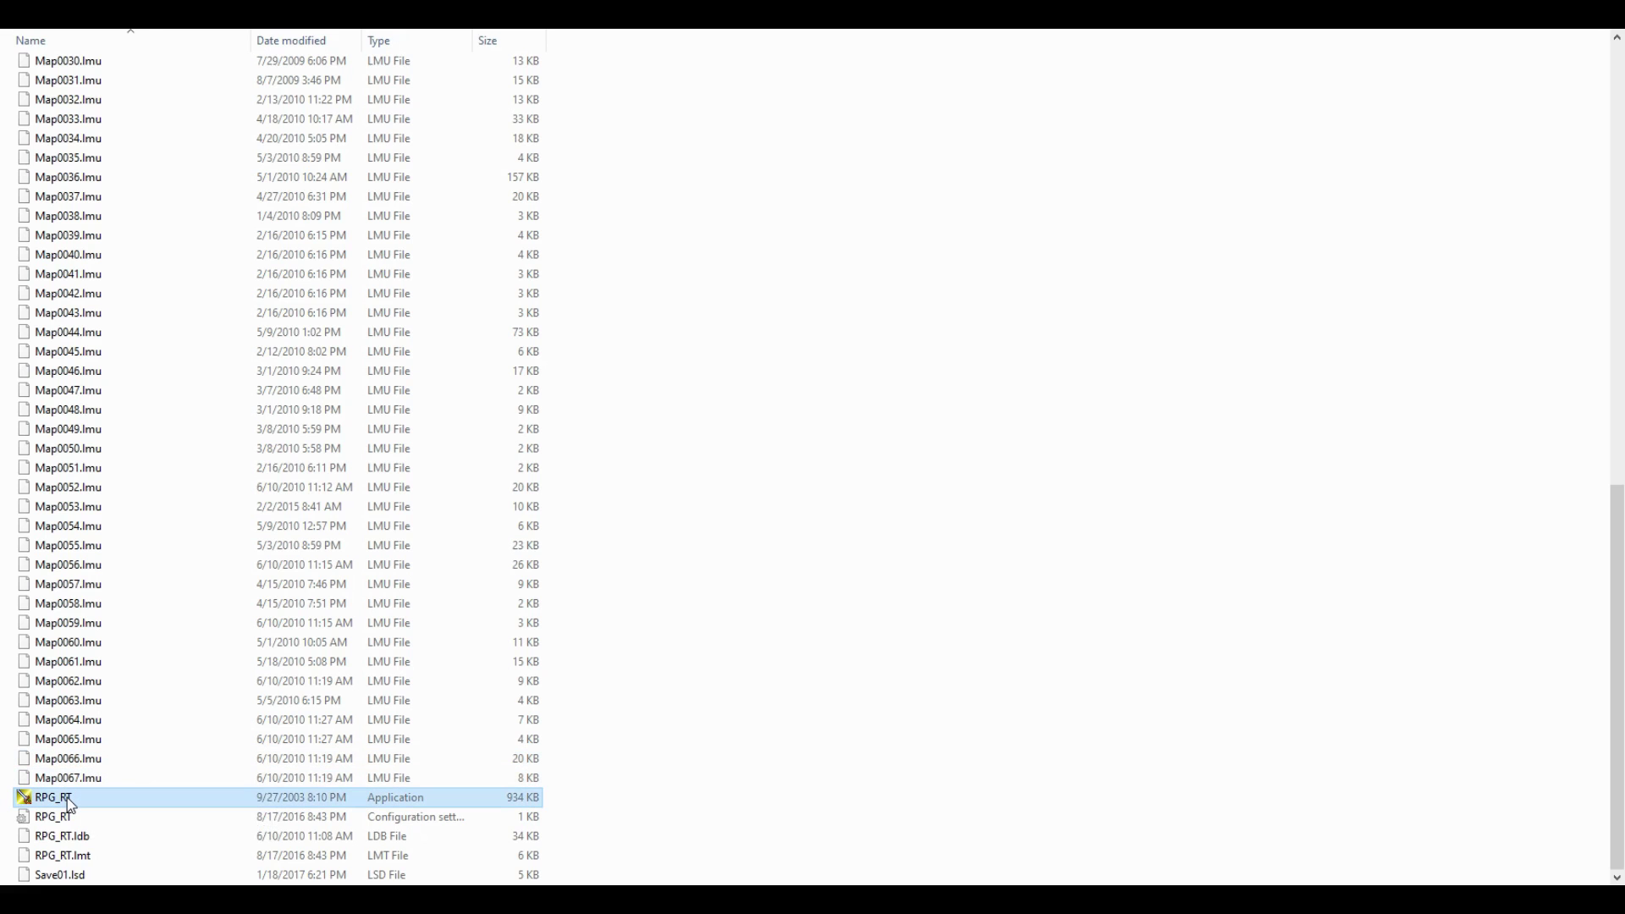
# Create an RPG_RT shortcut and append 'NormalPlay ShowTitle Window' to its Target
pyautogui.rightClick(68, 797)
pyautogui.click(160, 716)
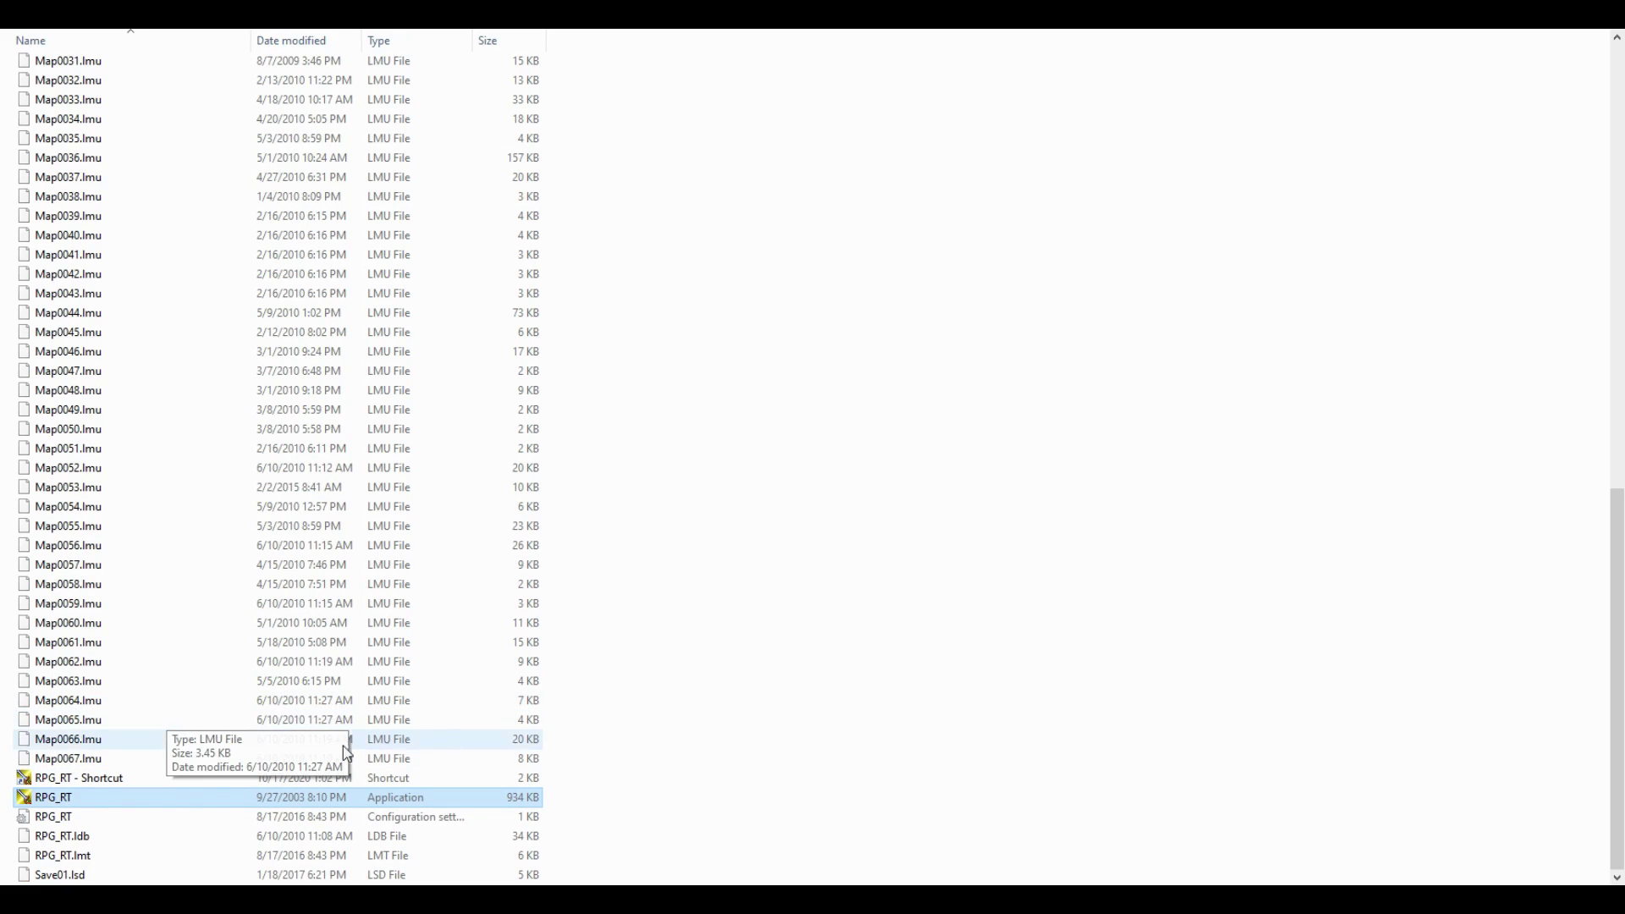
pyautogui.rightClick(96, 762)
pyautogui.rightClick(94, 782)
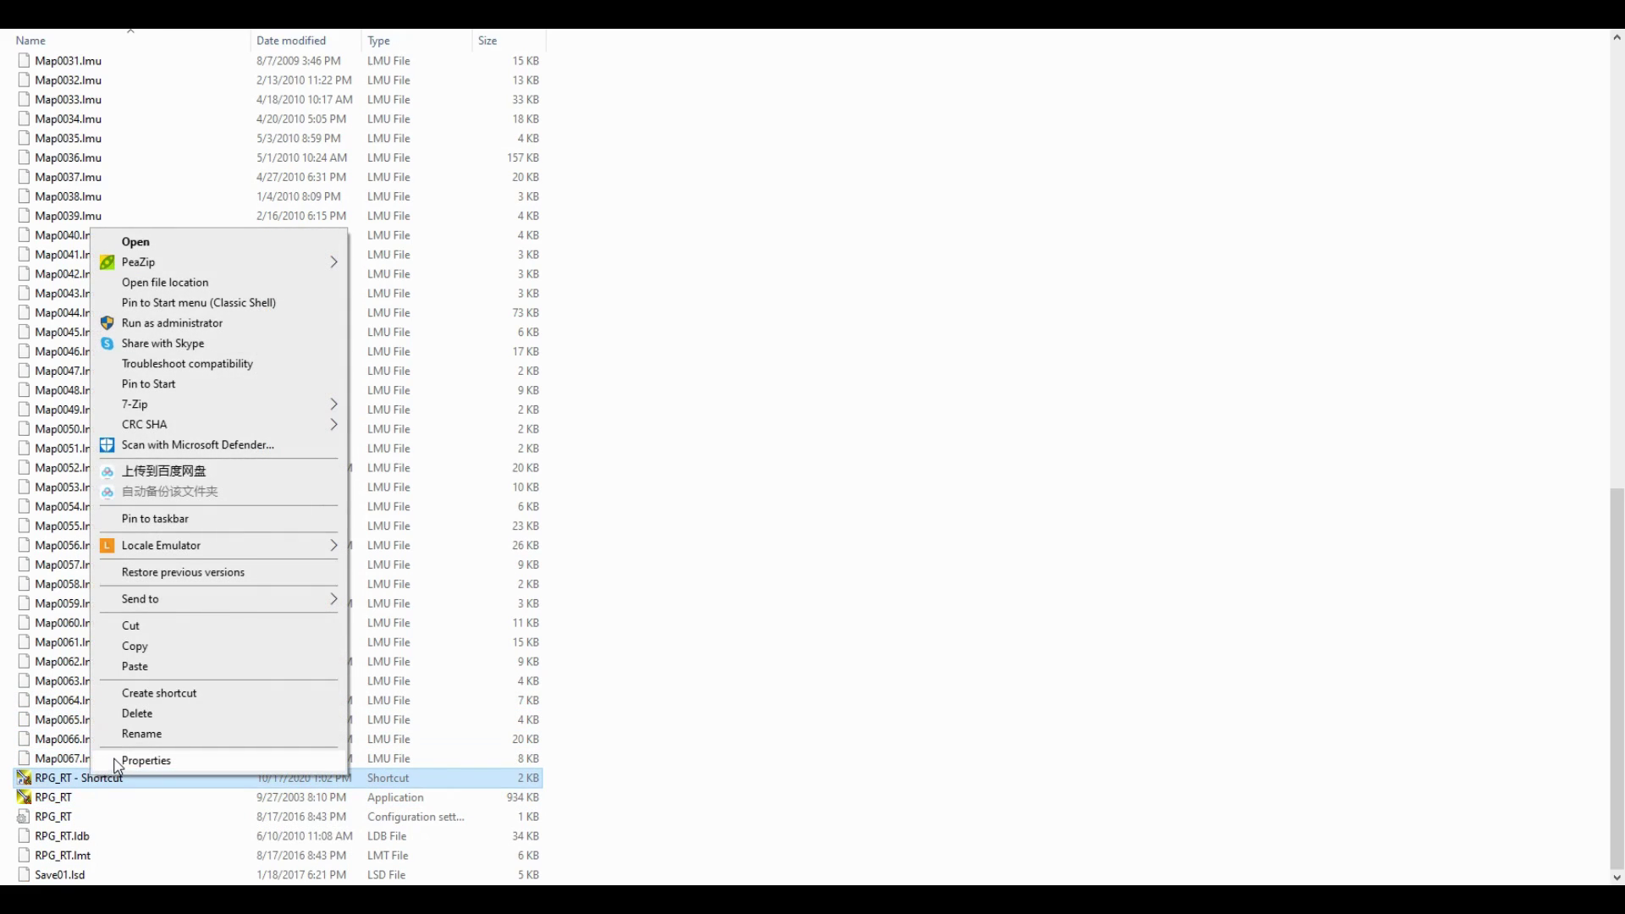
pyautogui.click(118, 763)
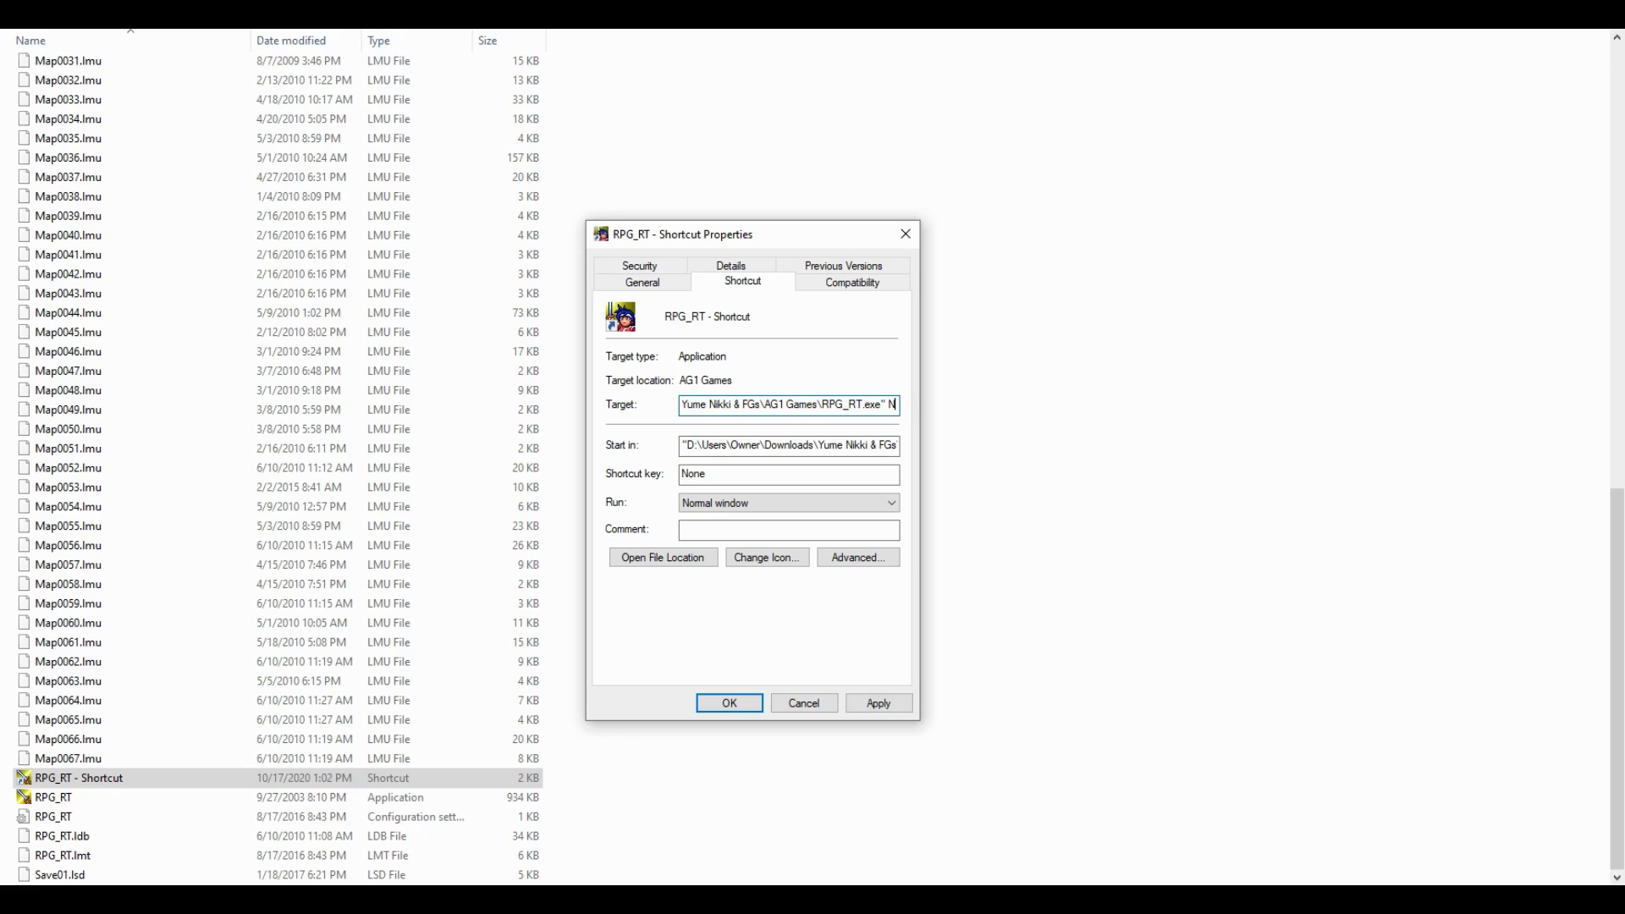
pyautogui.write('Pla')
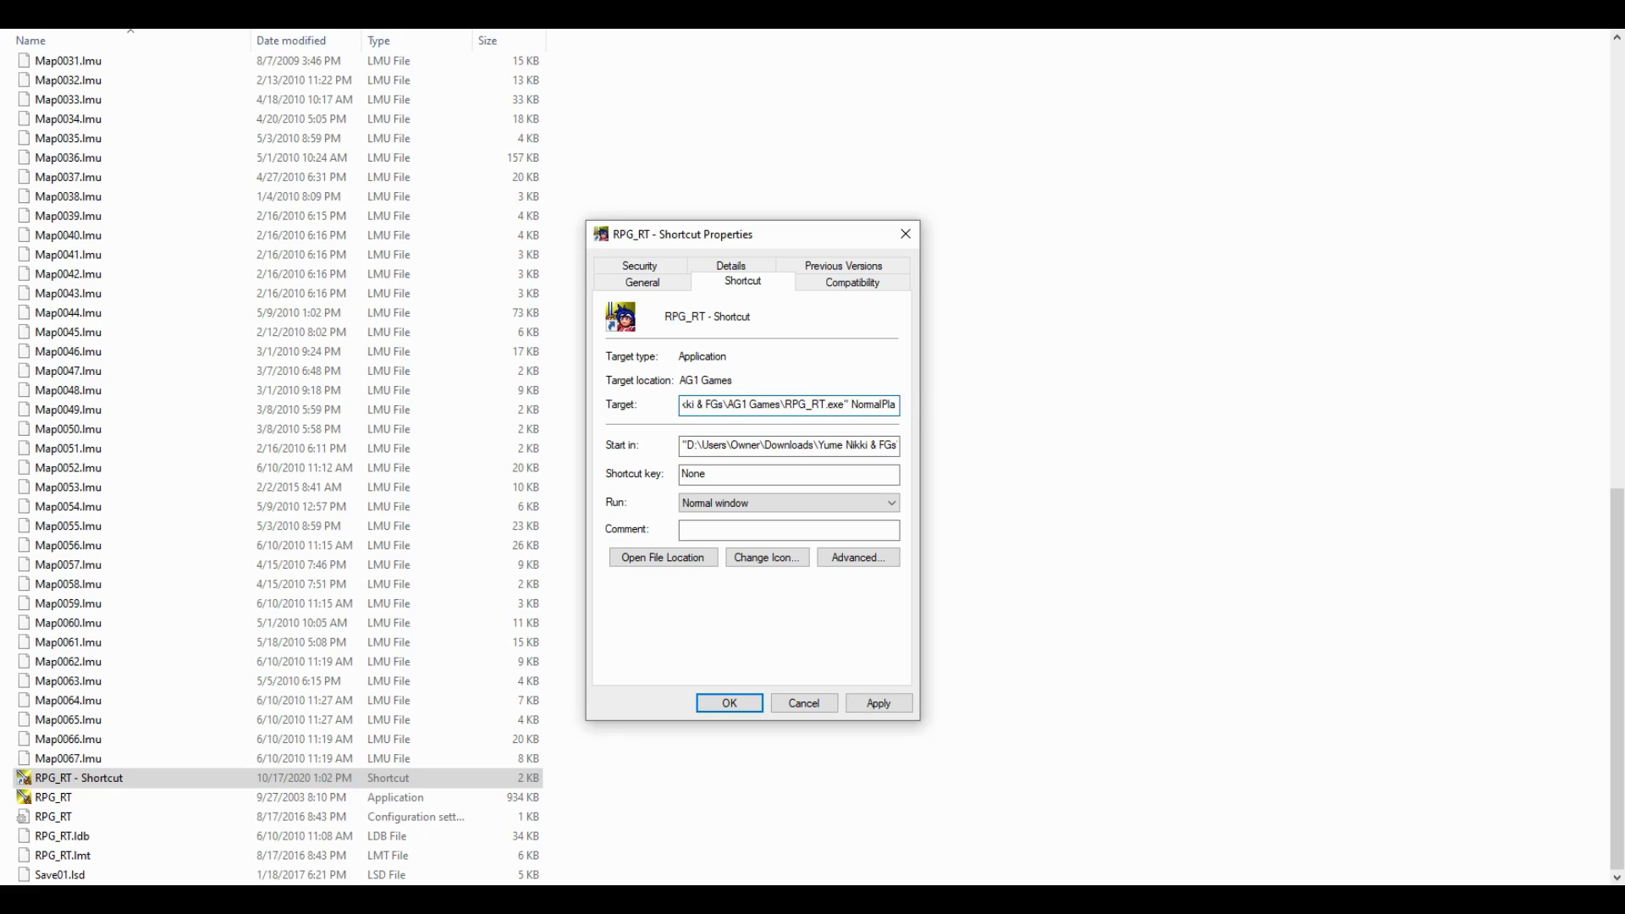
pyautogui.write('y Sho')
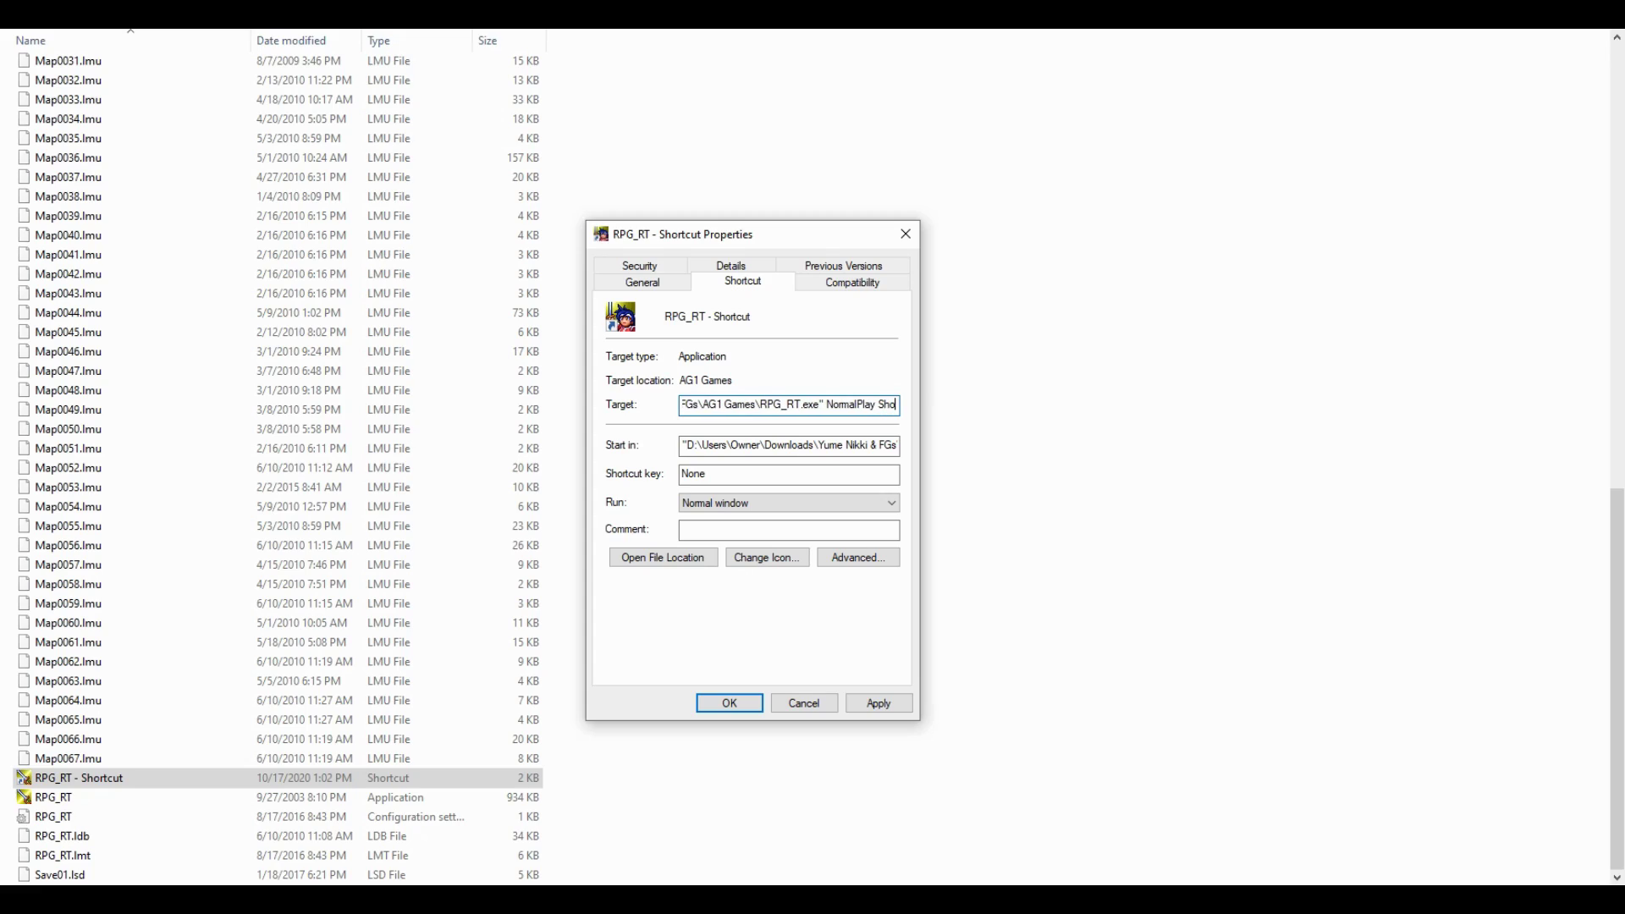
pyautogui.write('wTitle Window')
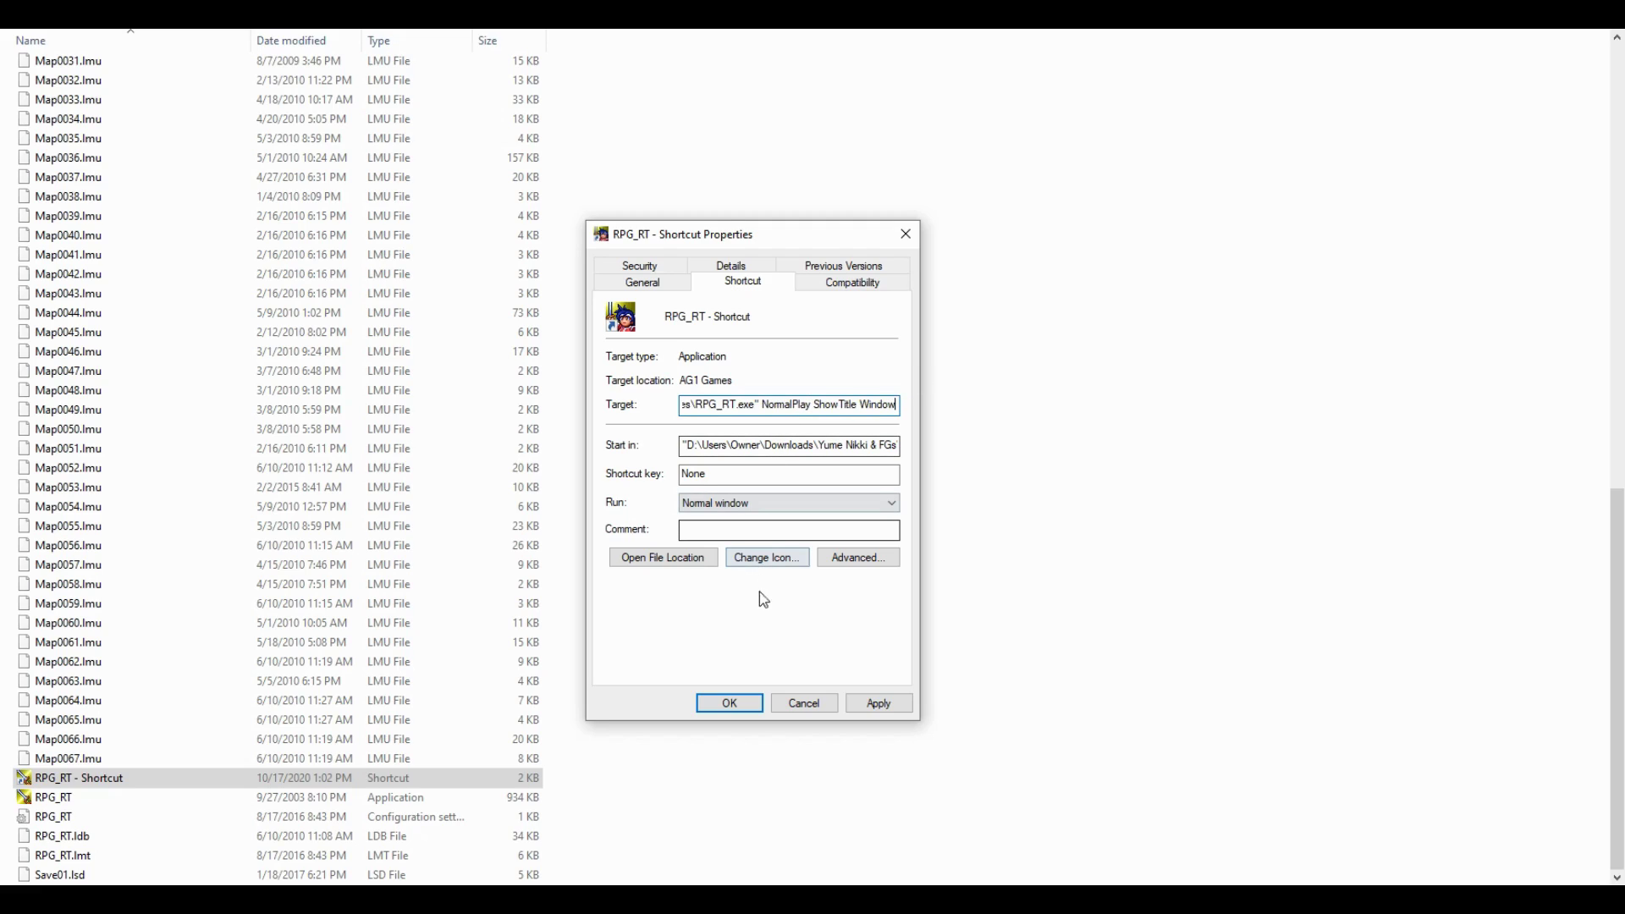
# Confirm the edited shortcut target, launch Dreamscaper through RPG_RT - Shortcut, and browse its title menu
pyautogui.click(743, 703)
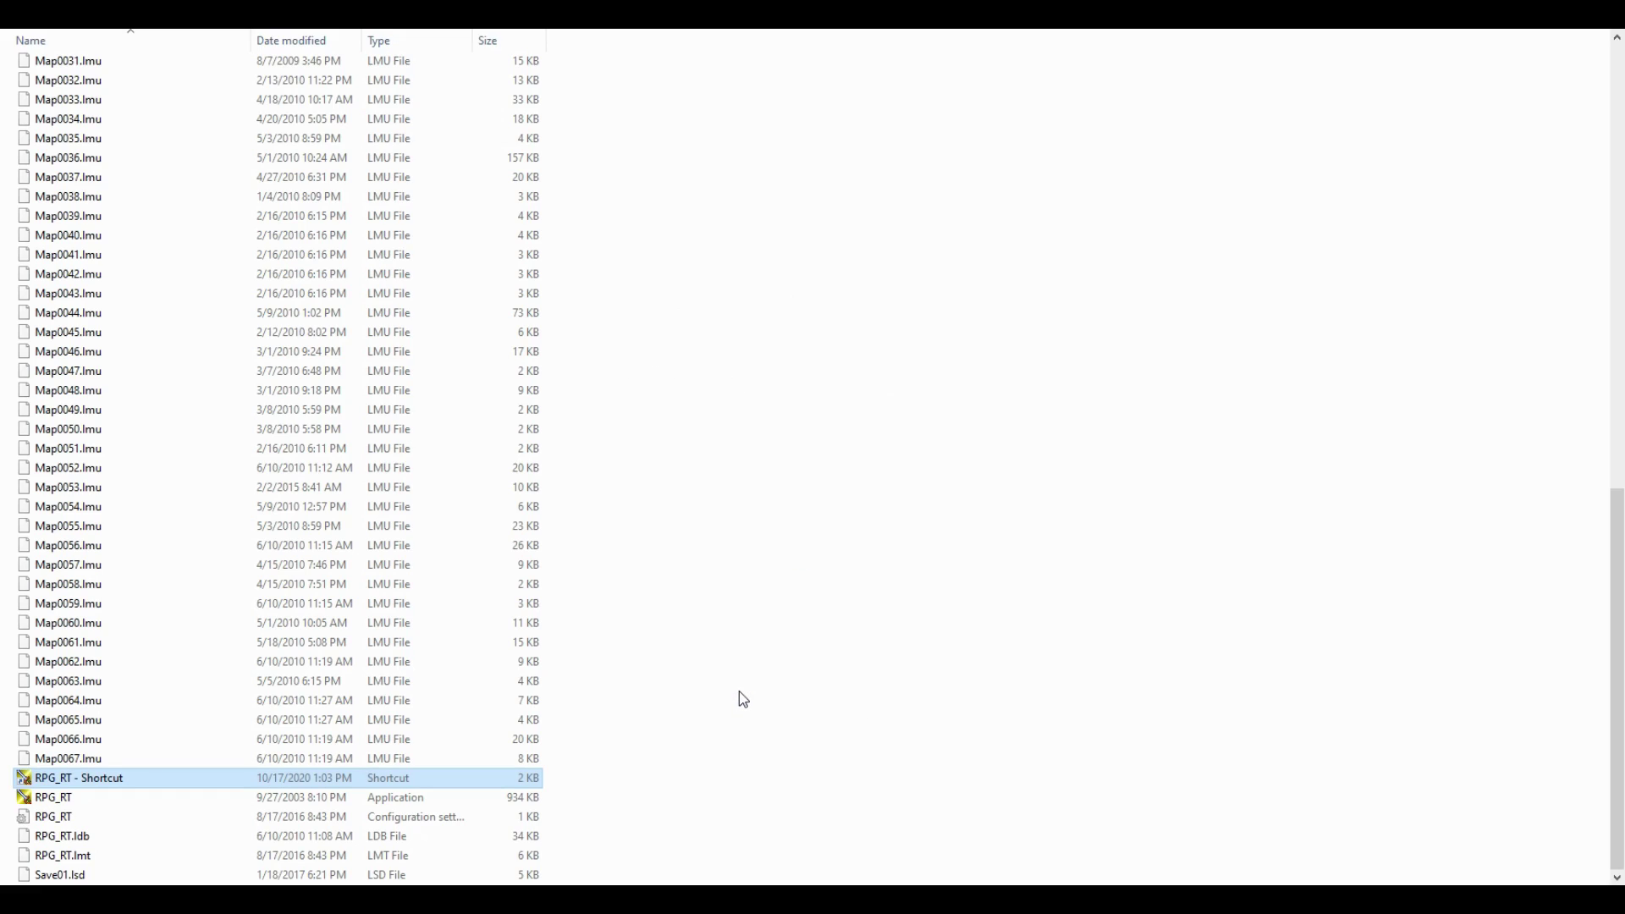
pyautogui.doubleClick(533, 775)
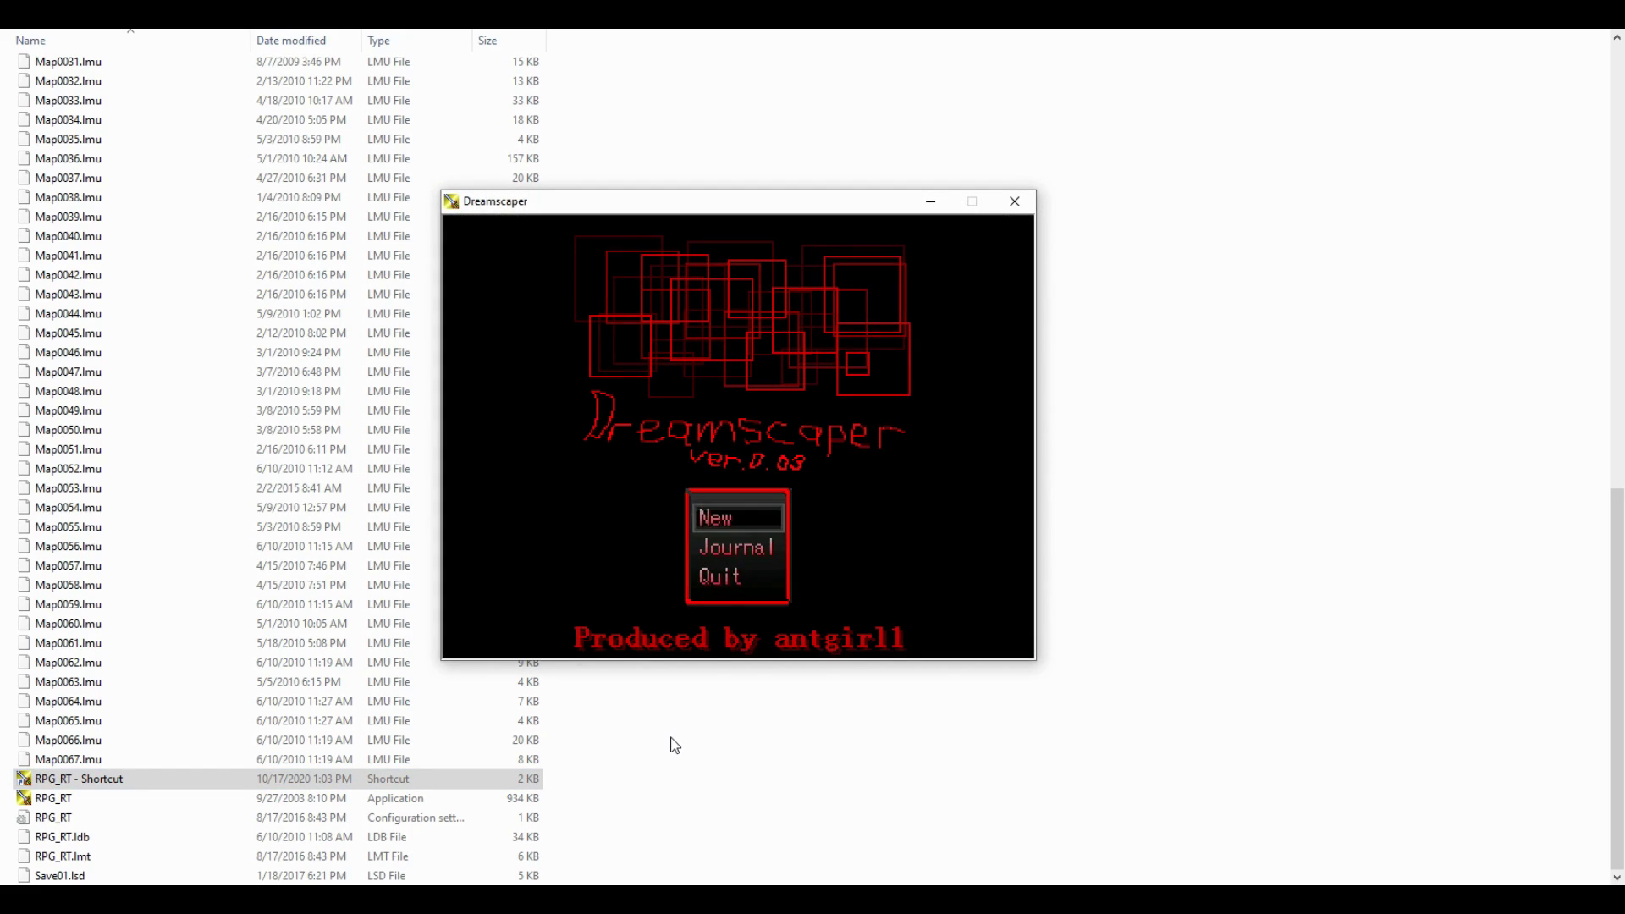
pyautogui.press('Up')
pyautogui.press('Up')
pyautogui.press('Up')
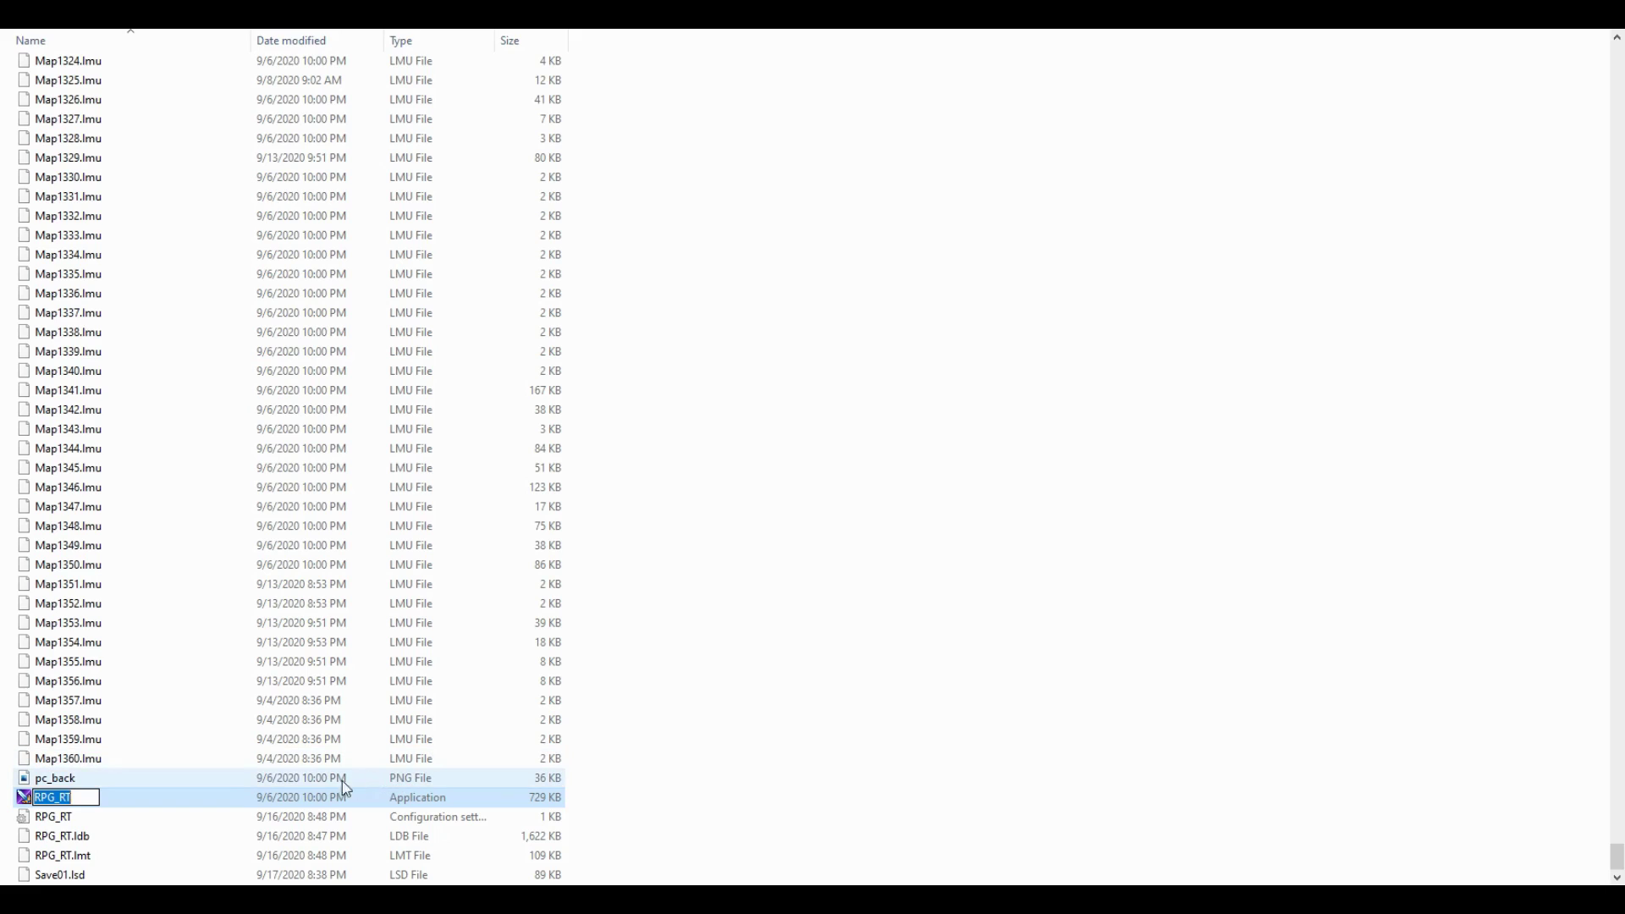
# In RPG_RT's Properties, enable Windows XP (Service Pack 3) compatibility mode and save with OK
pyautogui.rightClick(58, 791)
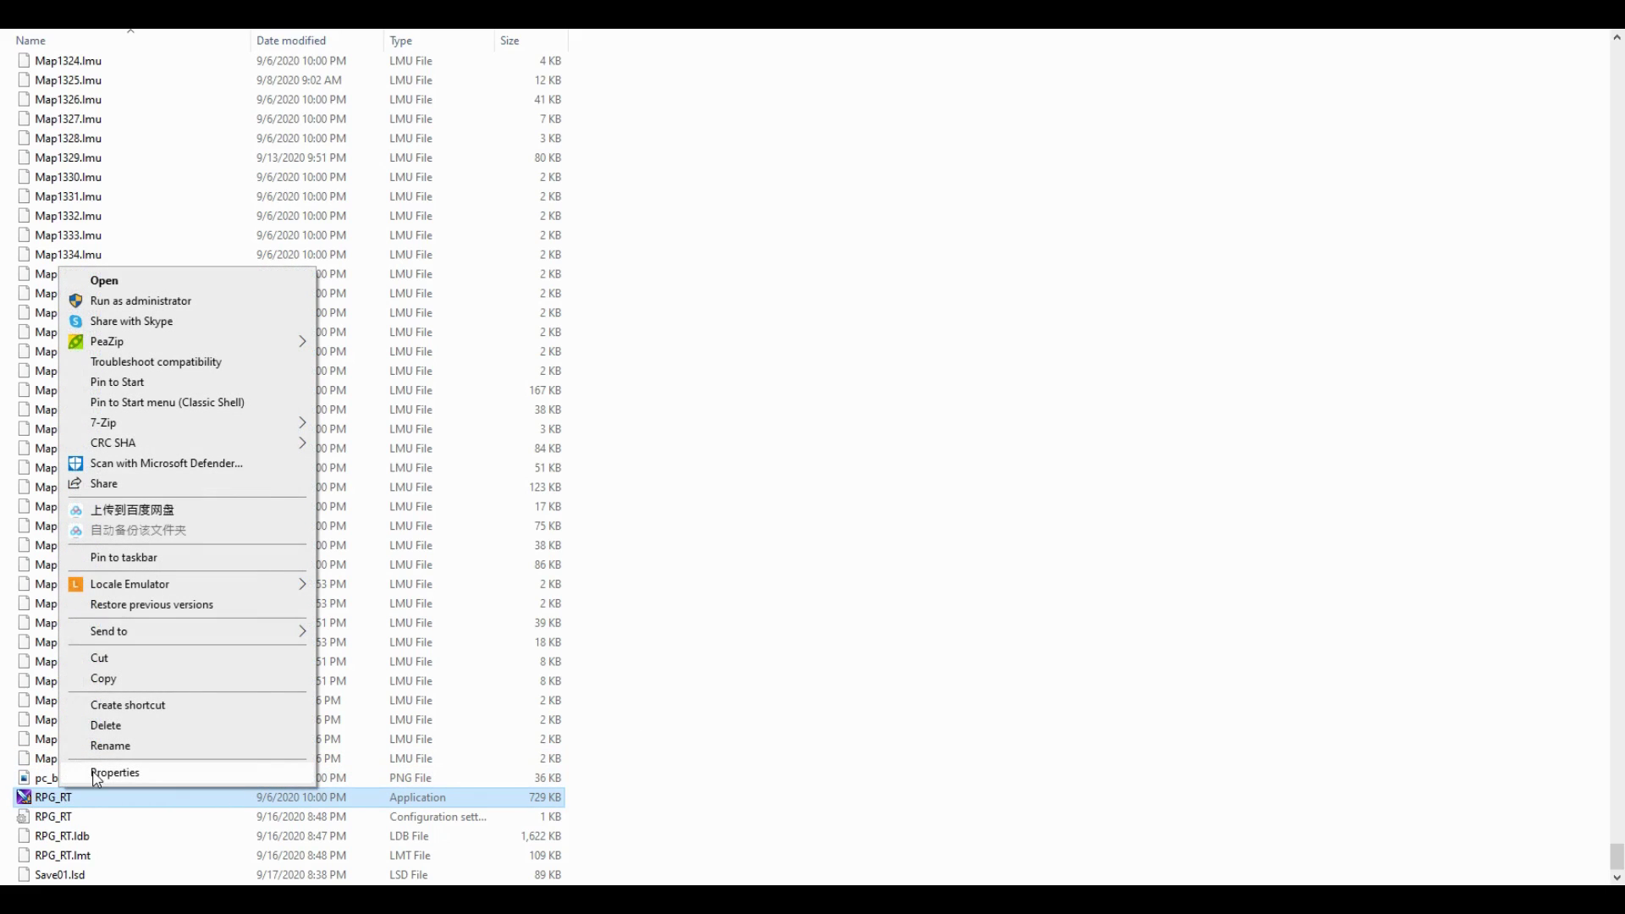
pyautogui.click(93, 771)
pyautogui.click(156, 457)
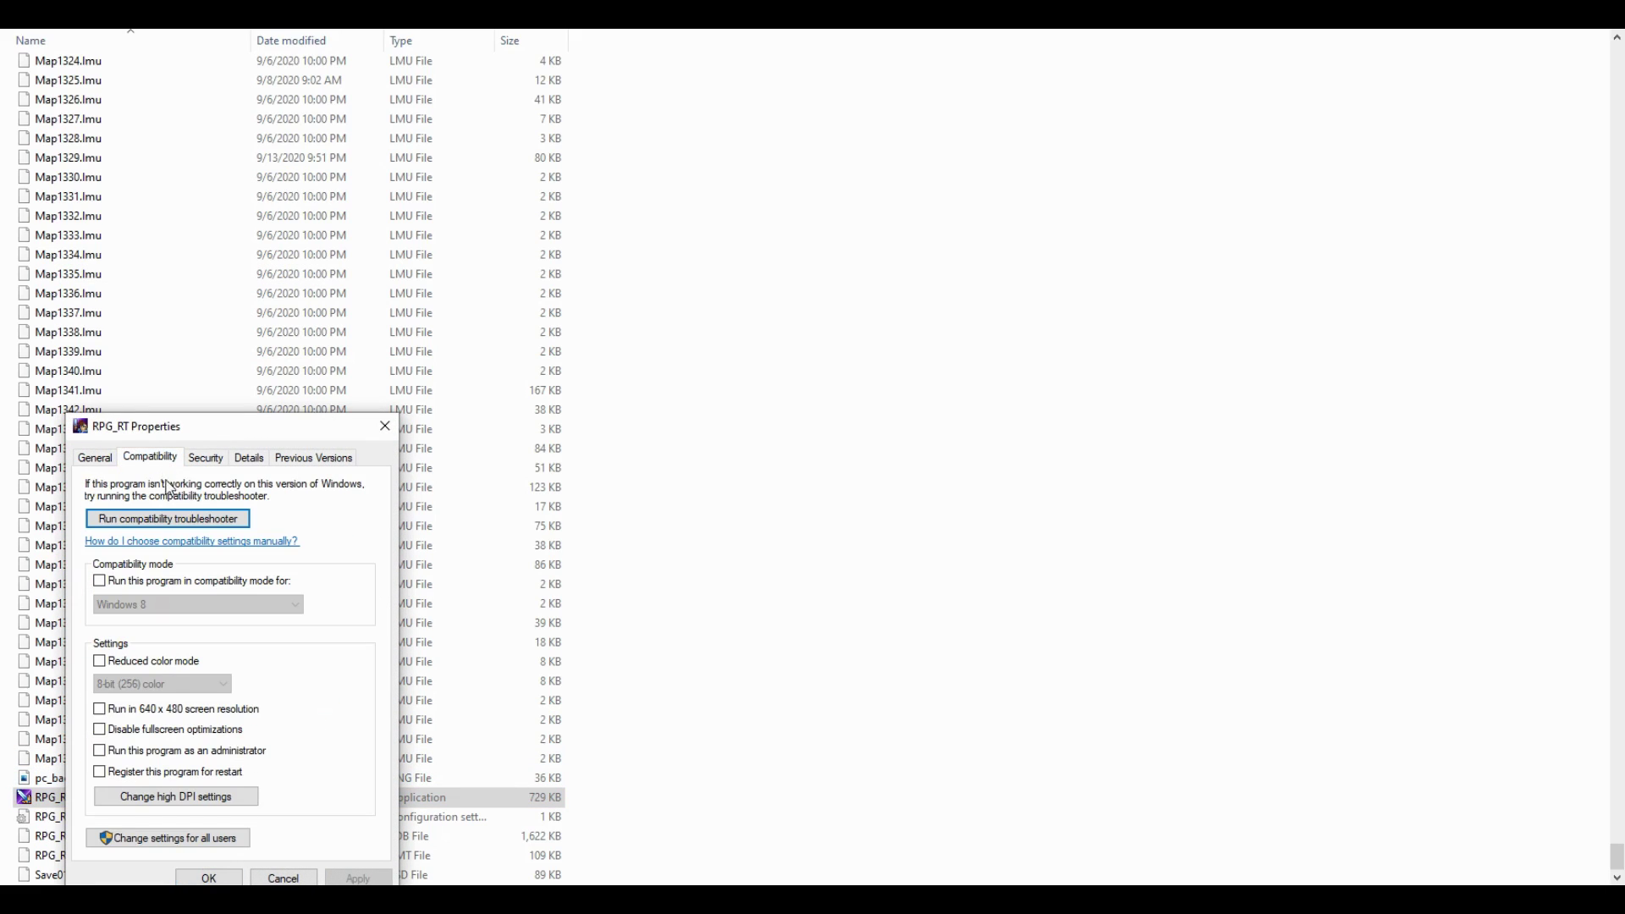
pyautogui.click(147, 581)
pyautogui.click(160, 603)
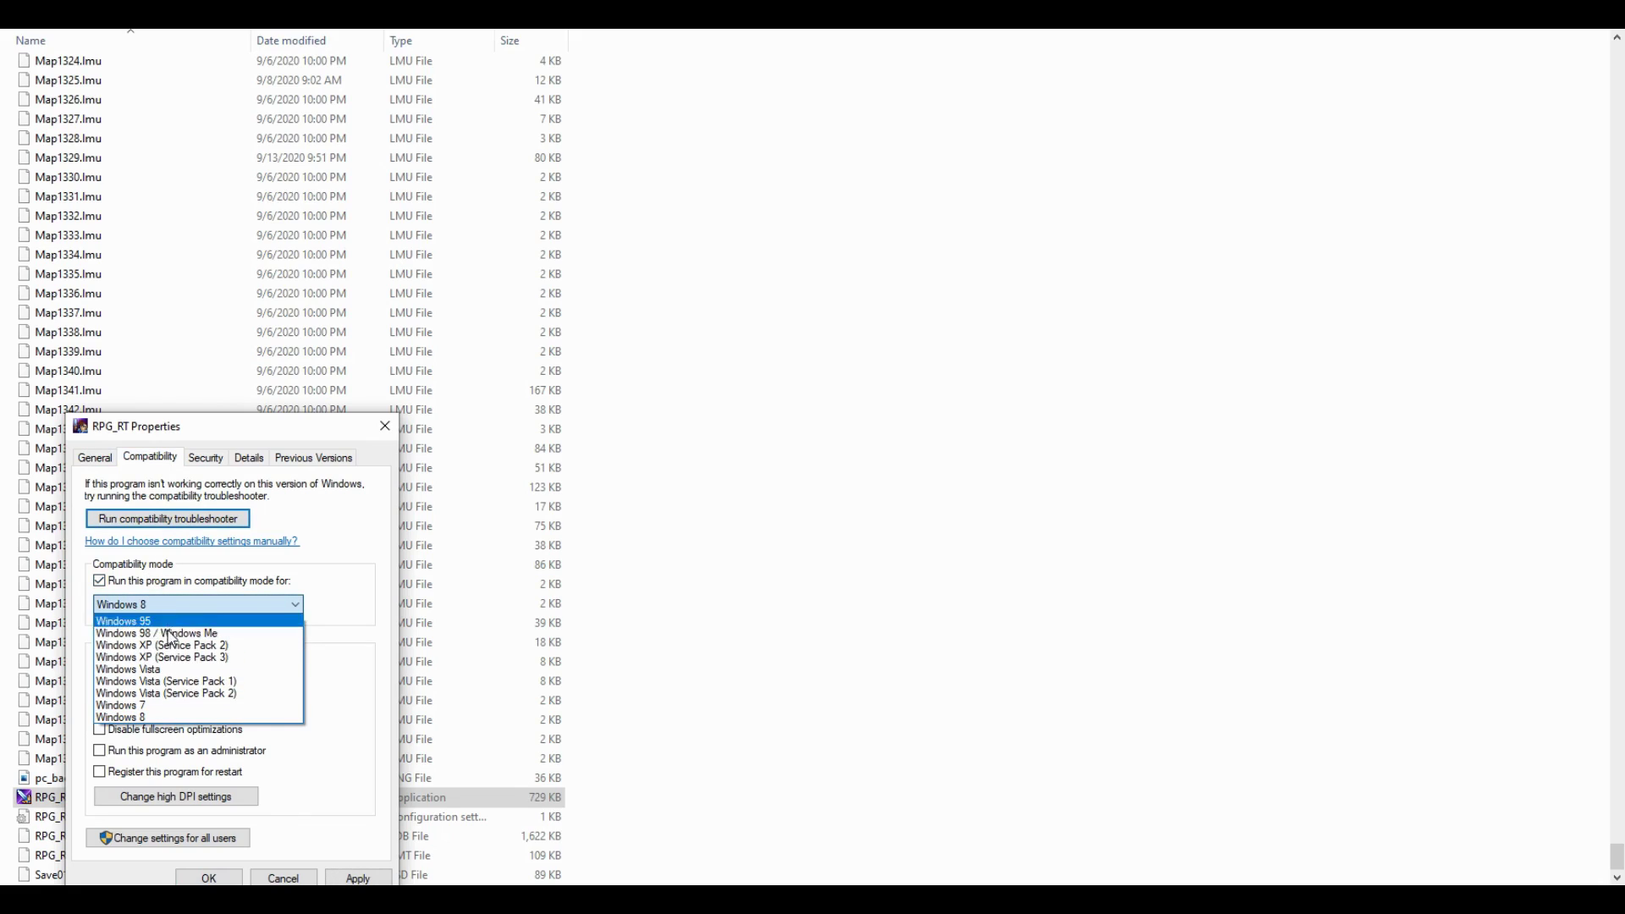
pyautogui.click(179, 657)
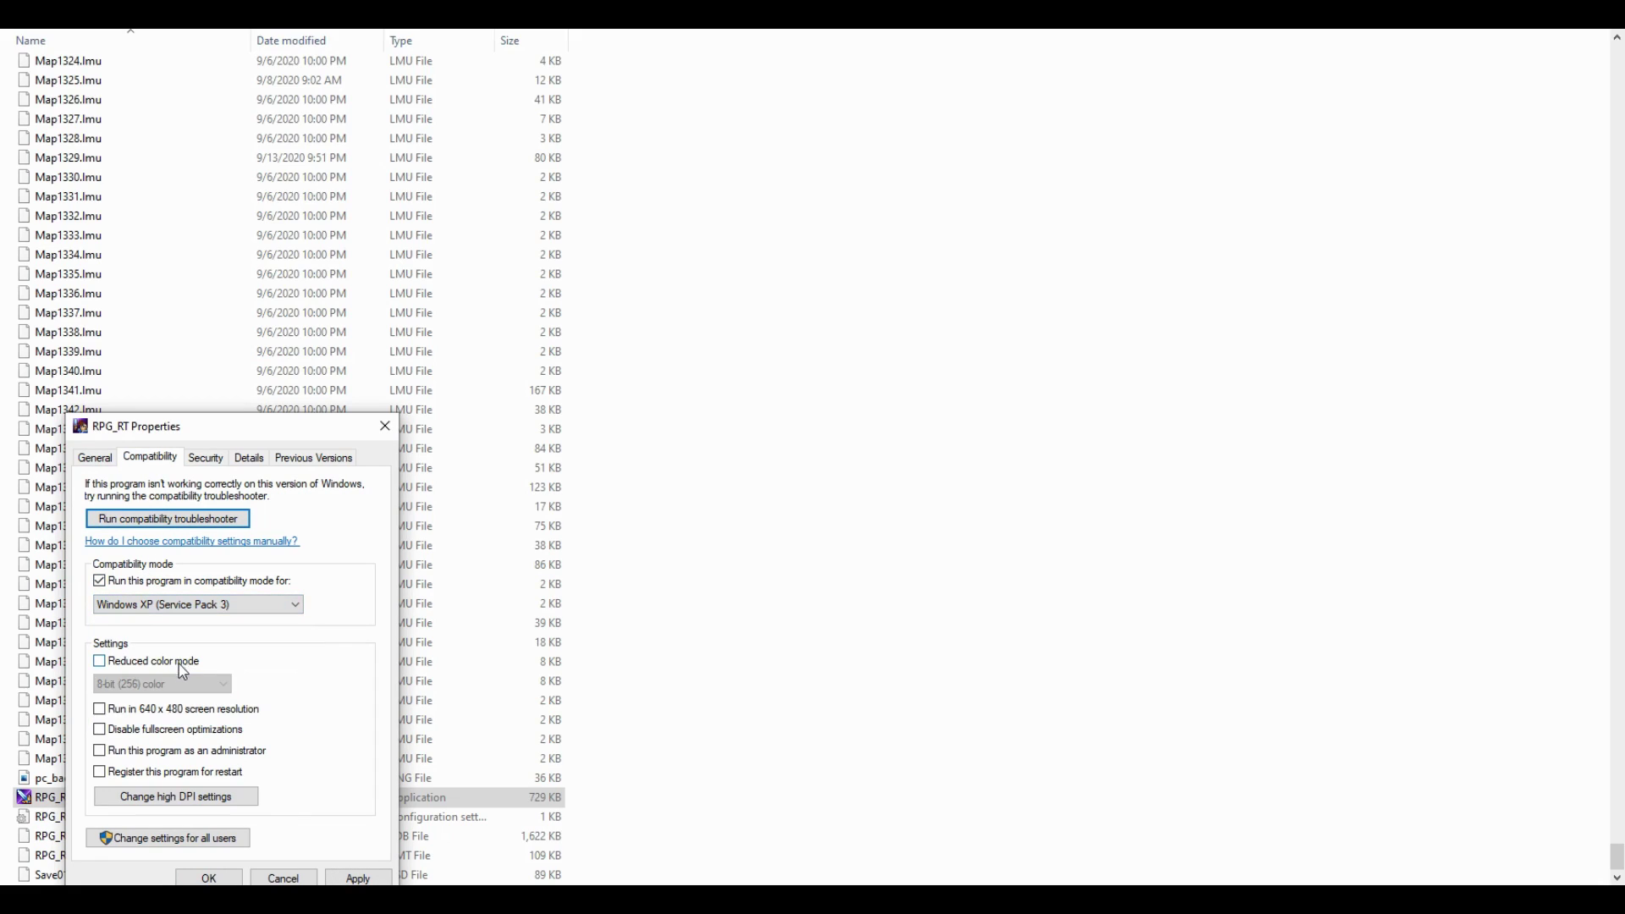
pyautogui.click(227, 876)
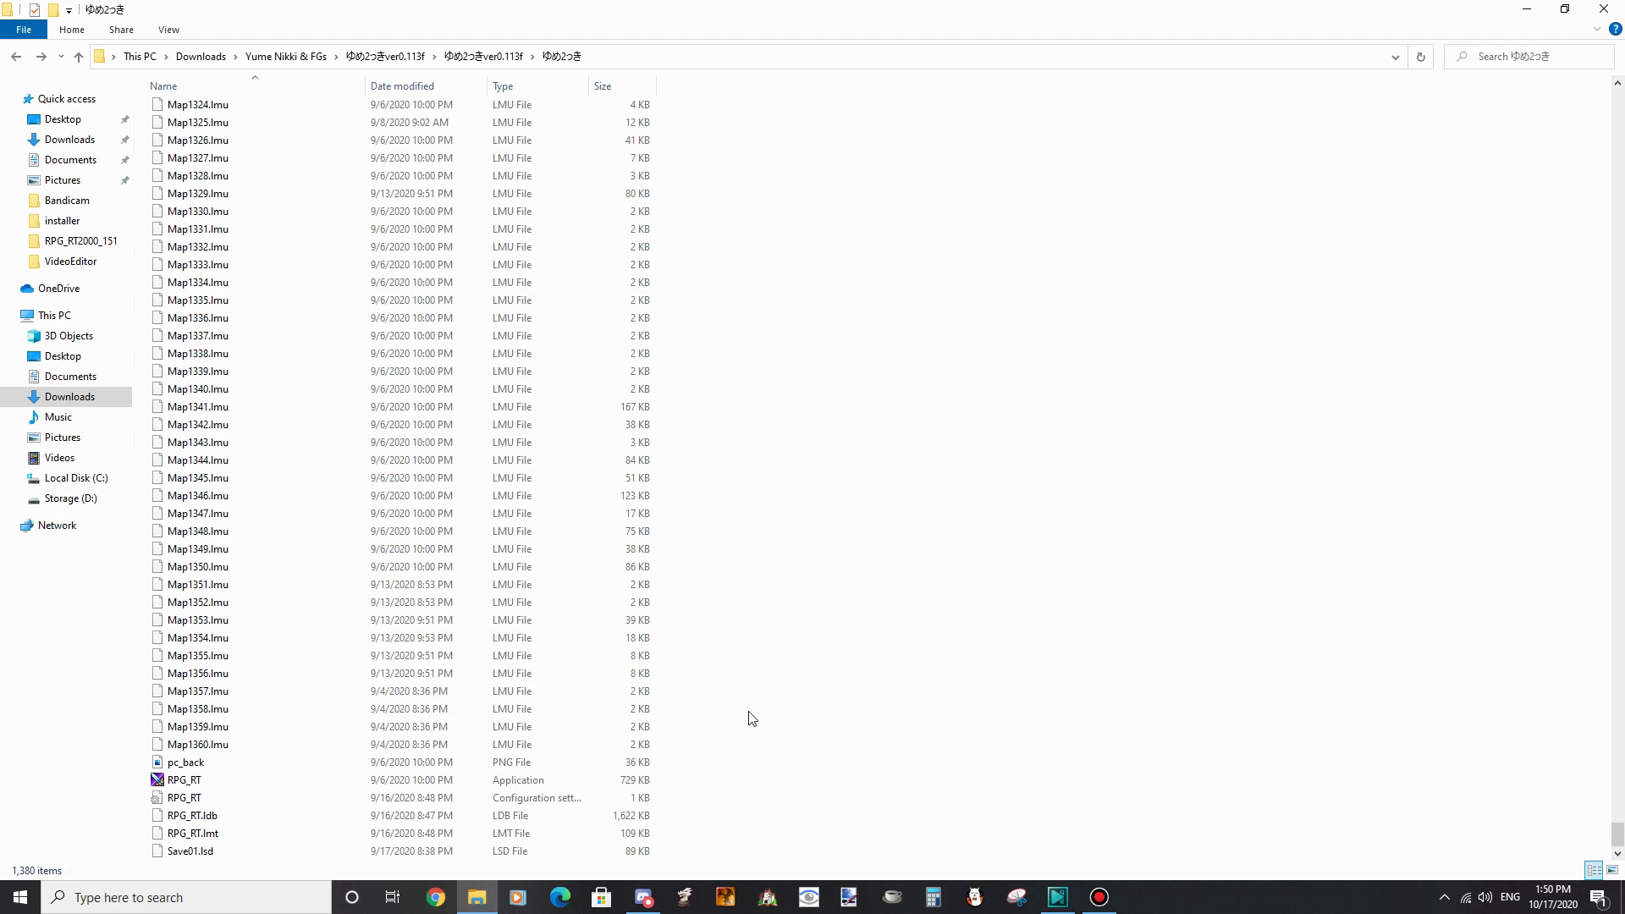
# Launch Yume 2kki from RPG_RT, browse the title menu, and switch it to windowed with F4
pyautogui.doubleClick(560, 797)
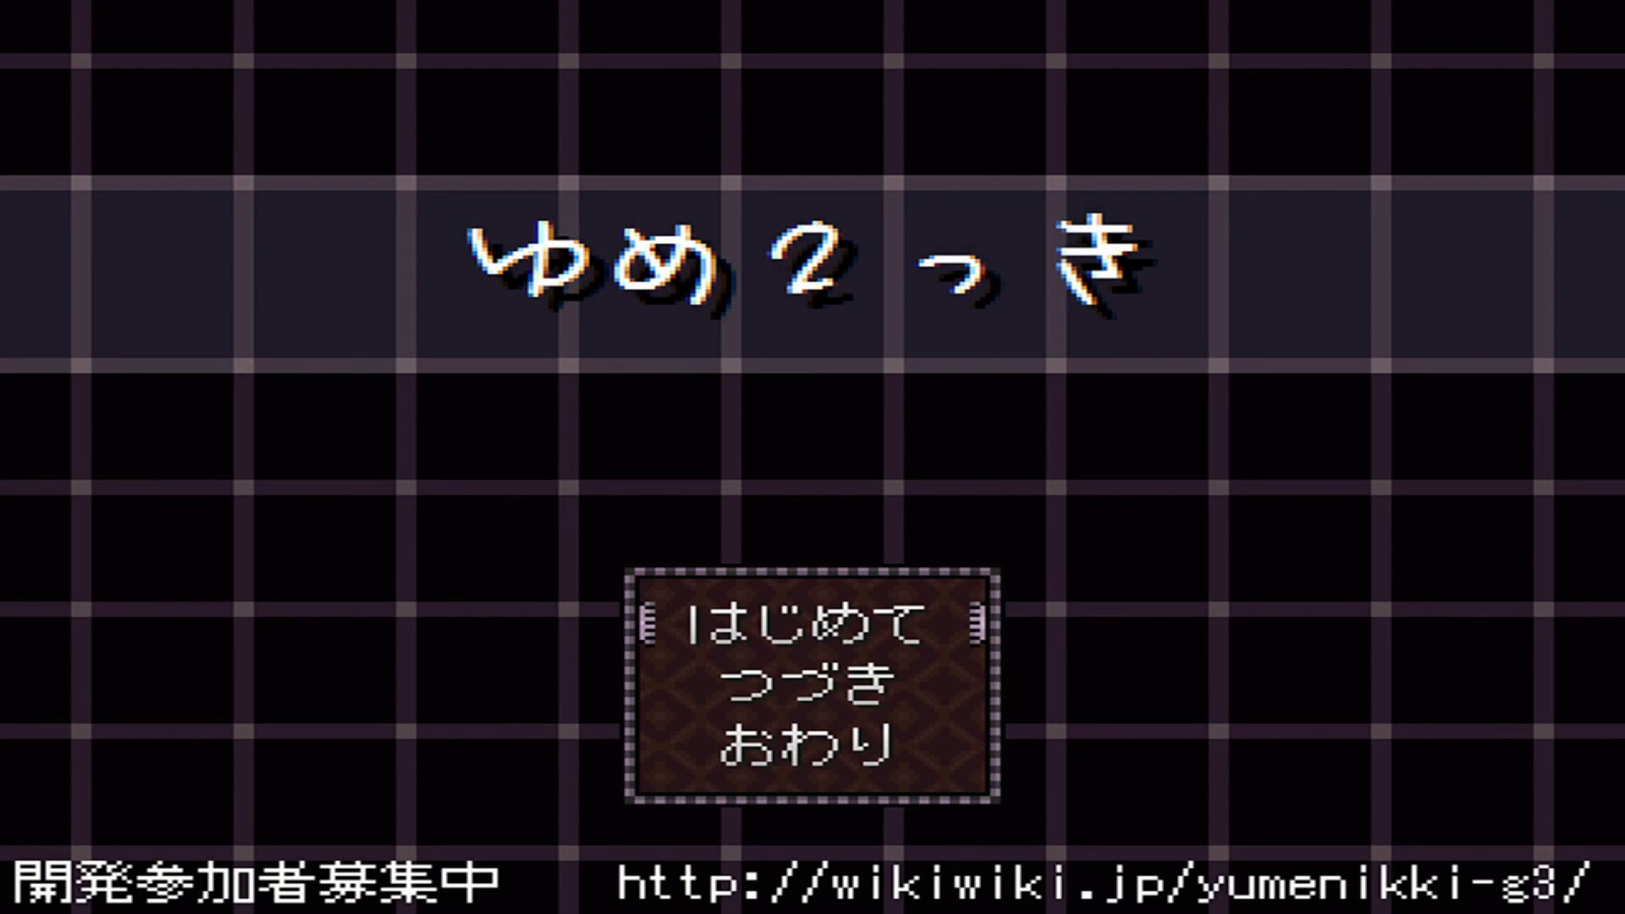
pyautogui.press('Up')
pyautogui.press('Up')
pyautogui.press('Up')
pyautogui.press('Up')
pyautogui.press('Up')
pyautogui.press('Up')
pyautogui.press('F4')
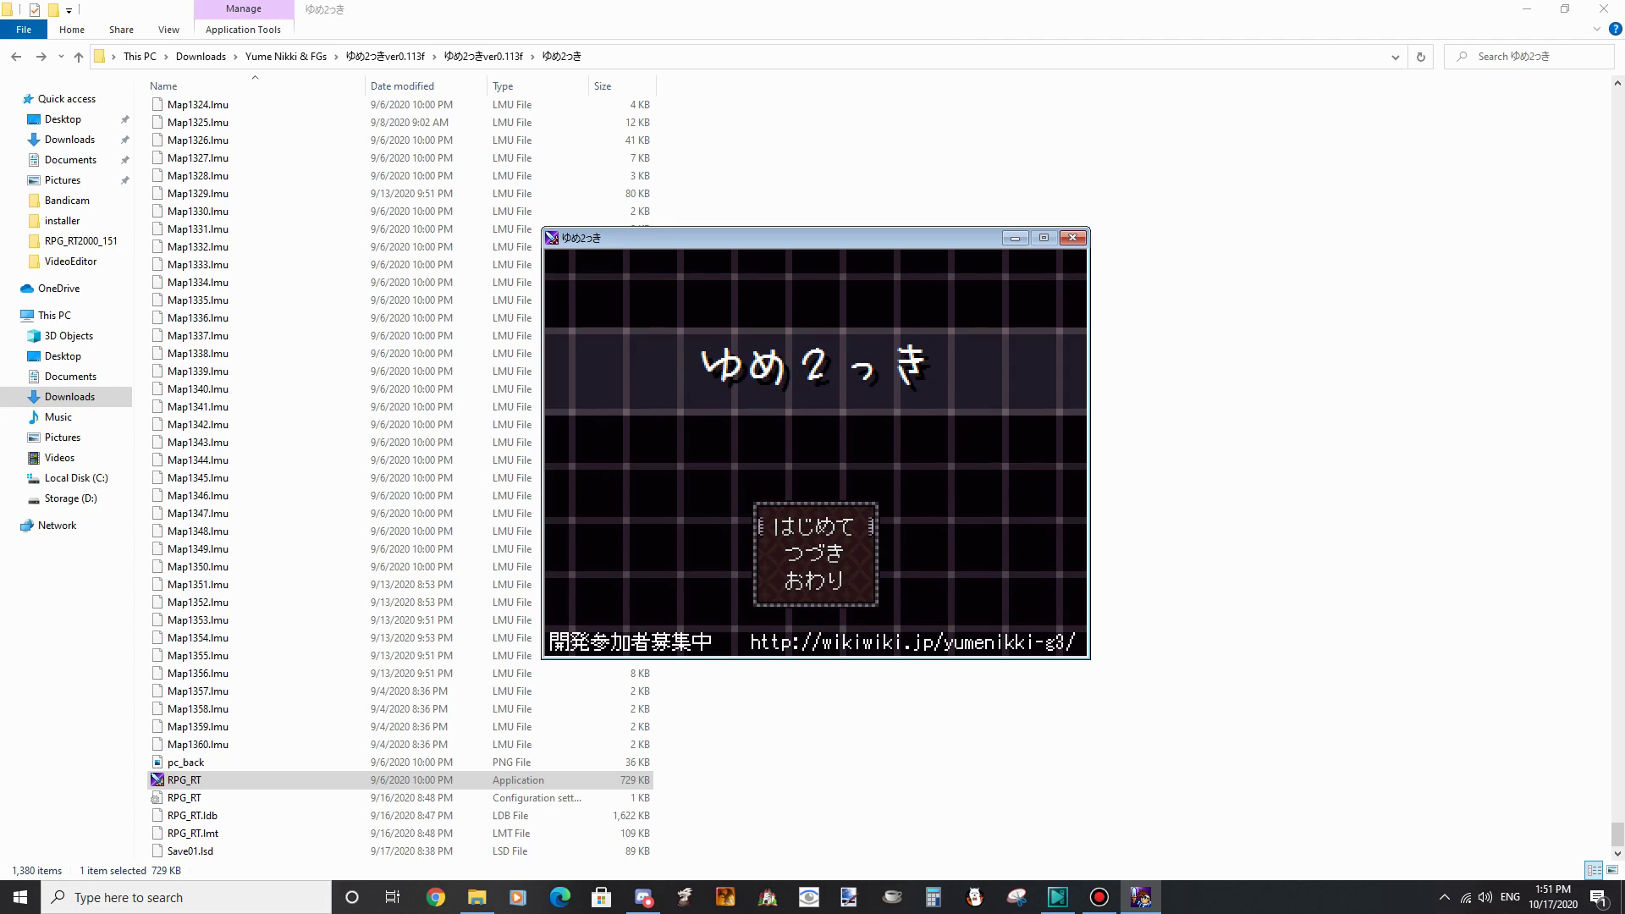